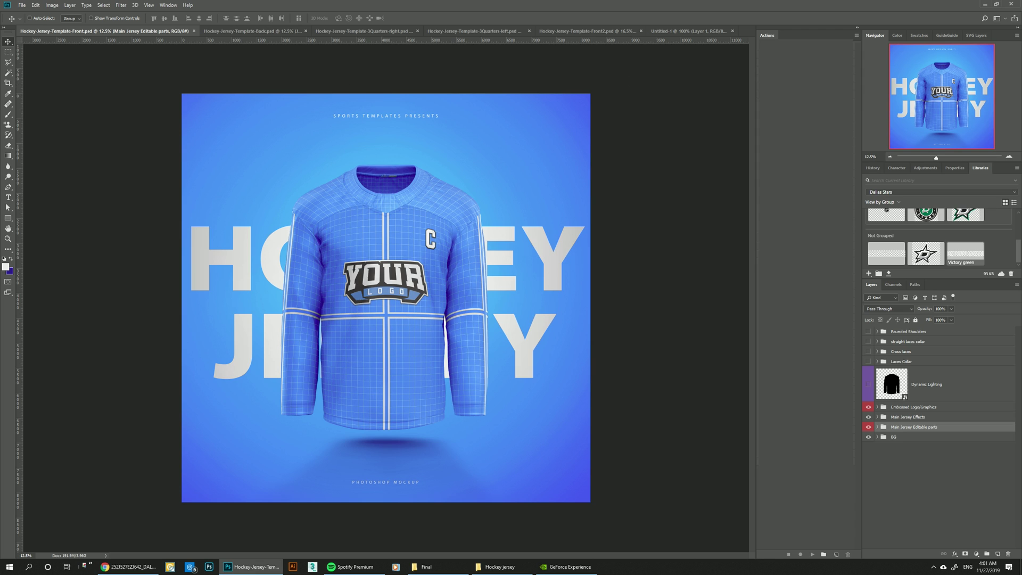
Preview the Laces Collar and Cross laces collar variants on the front jersey, hiding each again.
{"action": "left_click", "coordinate": [939, 159]}
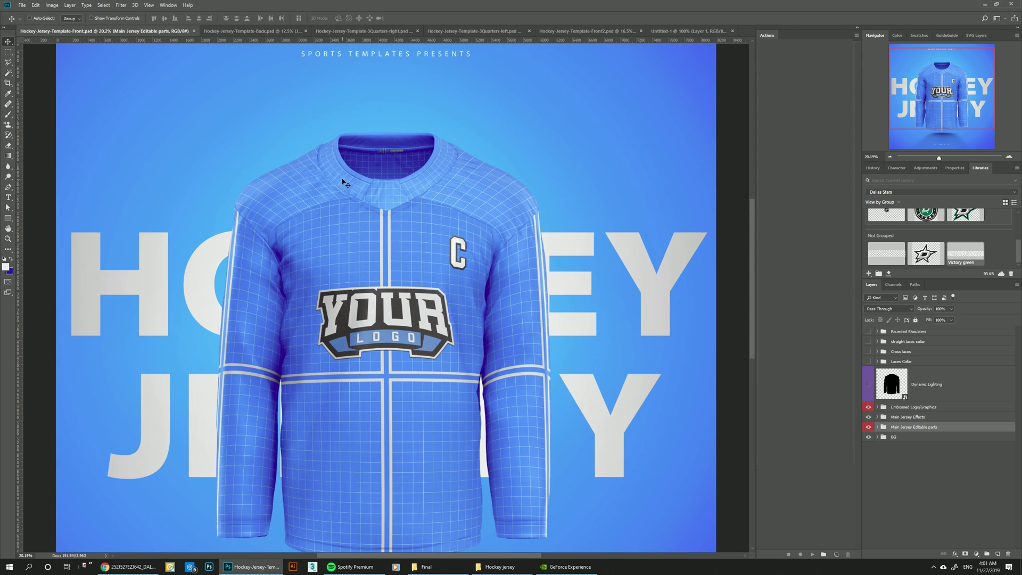
{"action": "left_click", "coordinate": [870, 362]}
{"action": "left_click", "coordinate": [871, 364]}
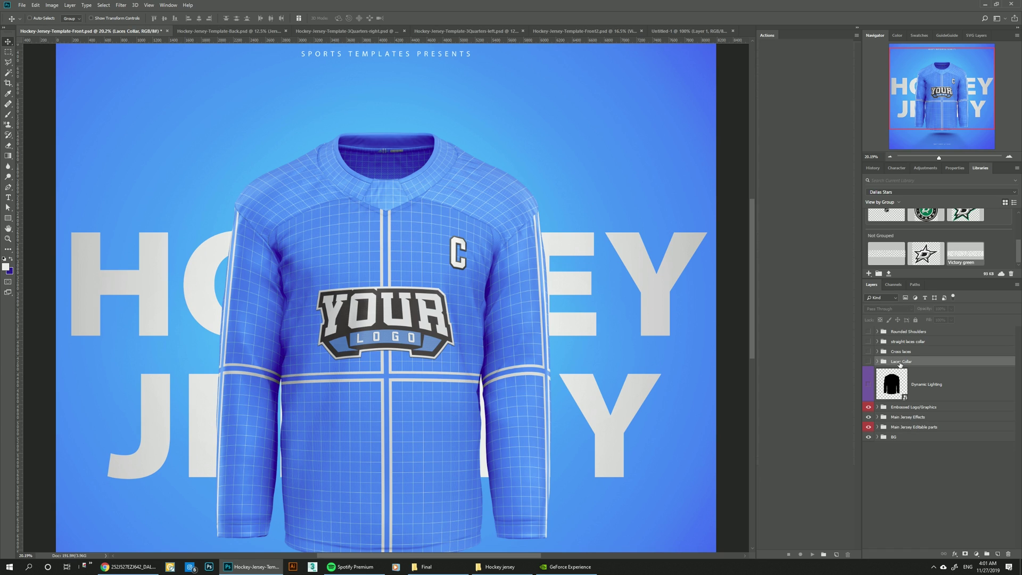
{"action": "left_click", "coordinate": [869, 351]}
{"action": "left_click", "coordinate": [900, 352]}
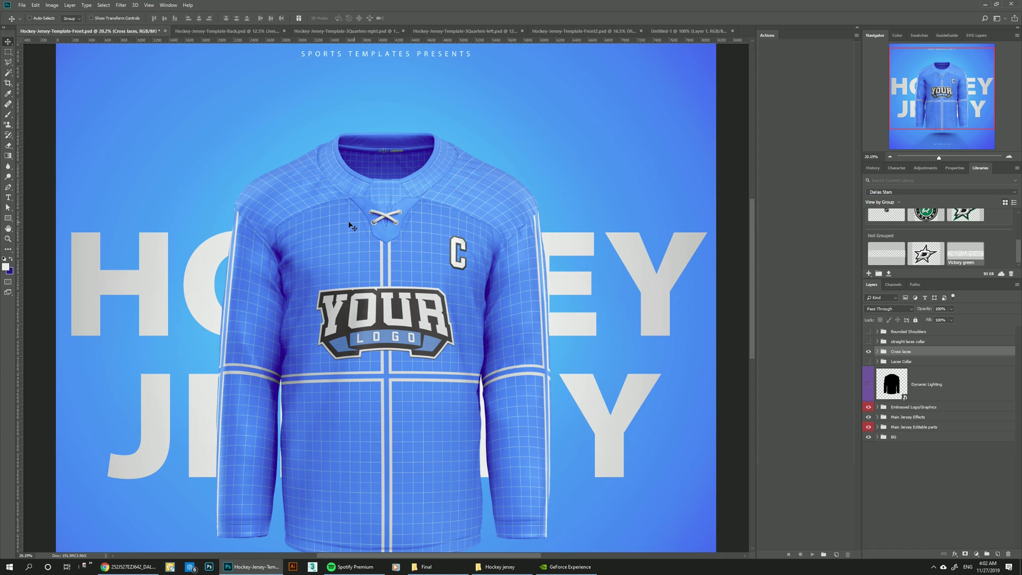
{"action": "left_click", "coordinate": [868, 351]}
Preview the straight laces collar on the front jersey up close at 100%, and hide it again.
{"action": "left_click", "coordinate": [900, 341]}
{"action": "left_click", "coordinate": [868, 342]}
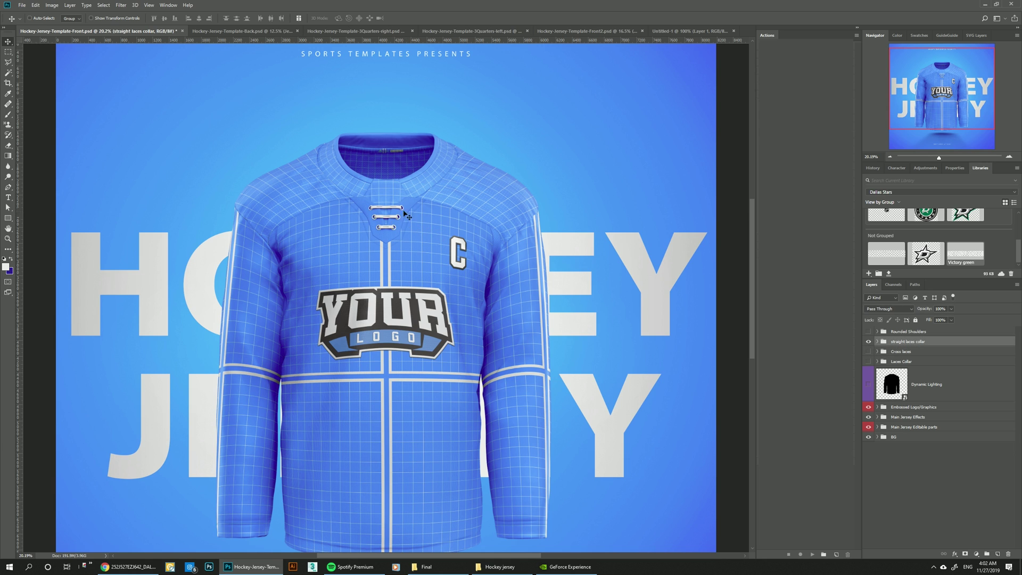
{"action": "scroll", "coordinate": [384, 210], "scroll_direction": "up", "scroll_amount": 5}
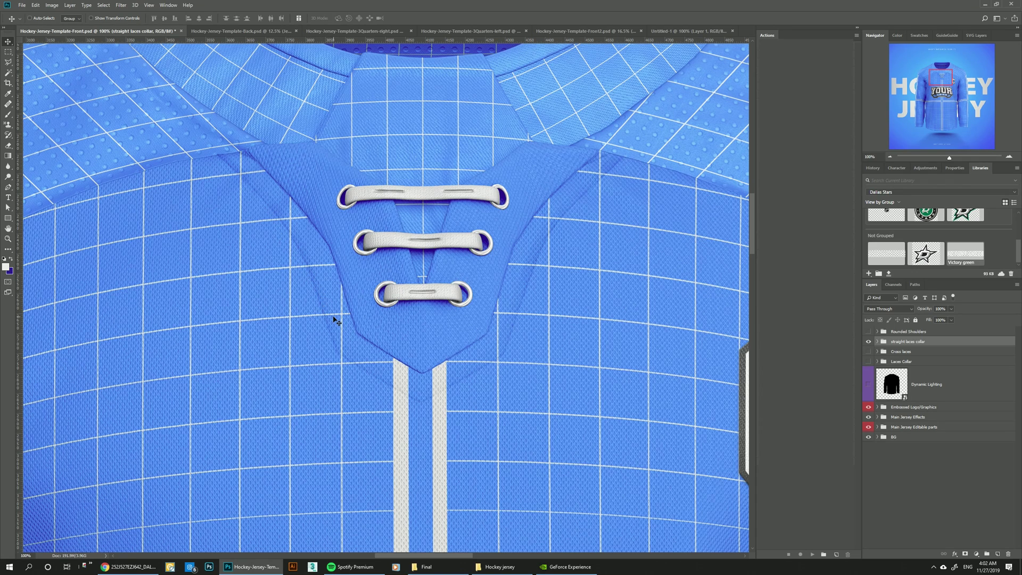
{"action": "left_click", "coordinate": [868, 344]}
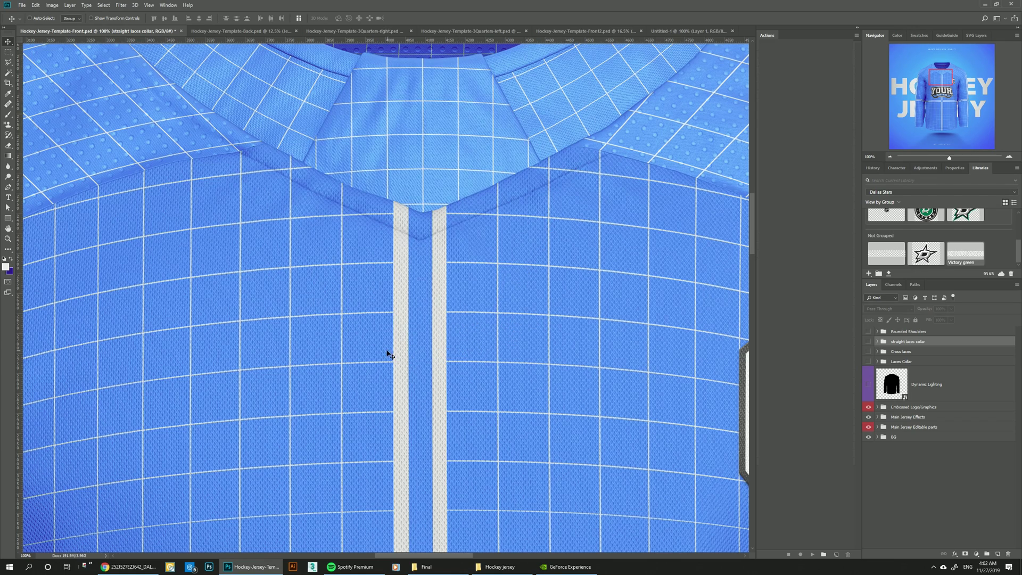
Show the Rounded Shoulders group on the front jersey.
{"action": "left_click_drag", "start_coordinate": [949, 157], "coordinate": [942, 158]}
{"action": "left_click", "coordinate": [893, 333]}
{"action": "left_click", "coordinate": [868, 331]}
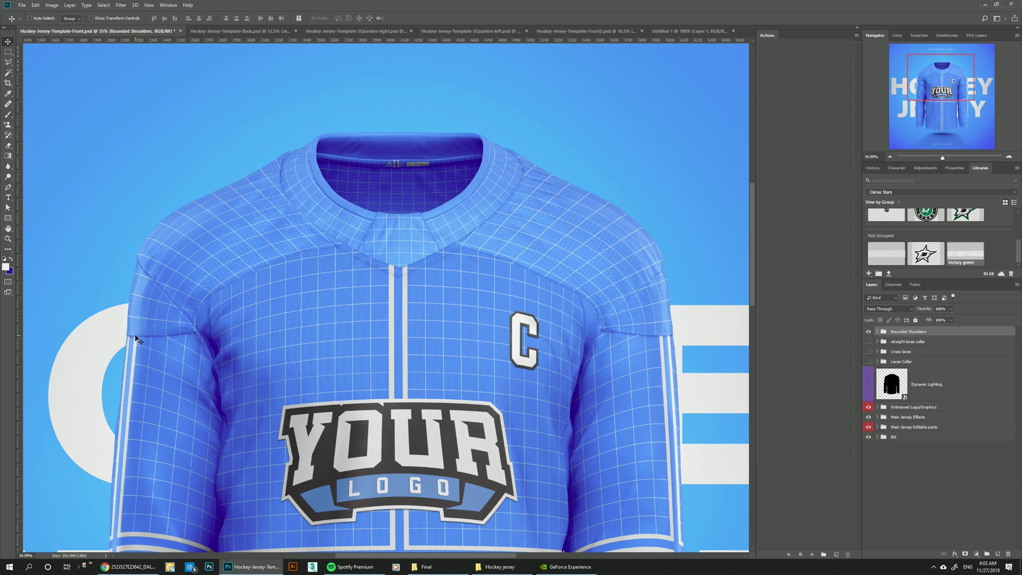
Examine the fabric detail of the shoulder, sleeve, chest logo and captain's letter at 100%, and return to the whole jersey.
{"action": "key", "text": "ctrl+1"}
{"action": "left_click_drag", "start_coordinate": [938, 79], "coordinate": [930, 78]}
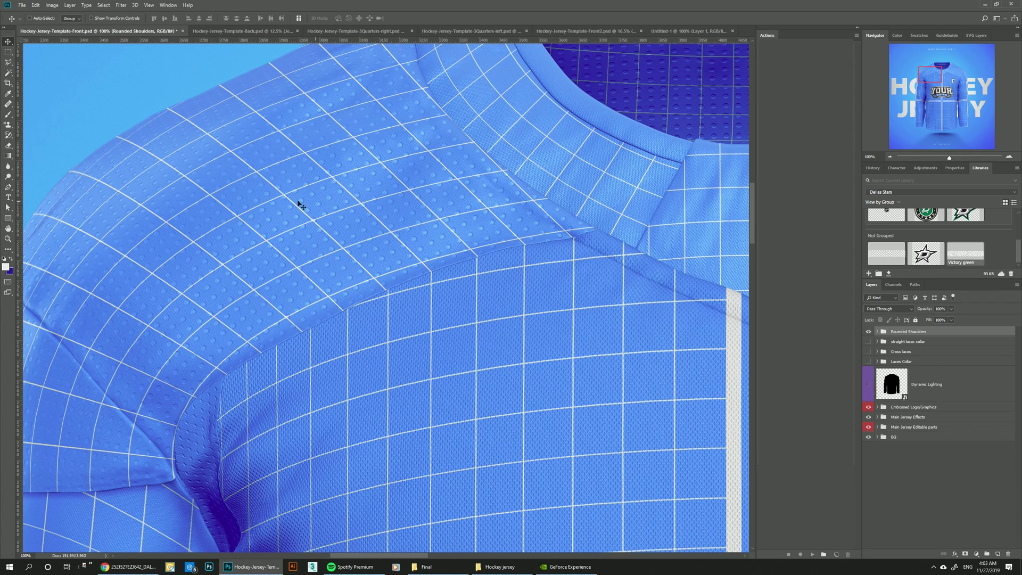
{"action": "scroll", "coordinate": [317, 205], "scroll_direction": "down", "scroll_amount": 1}
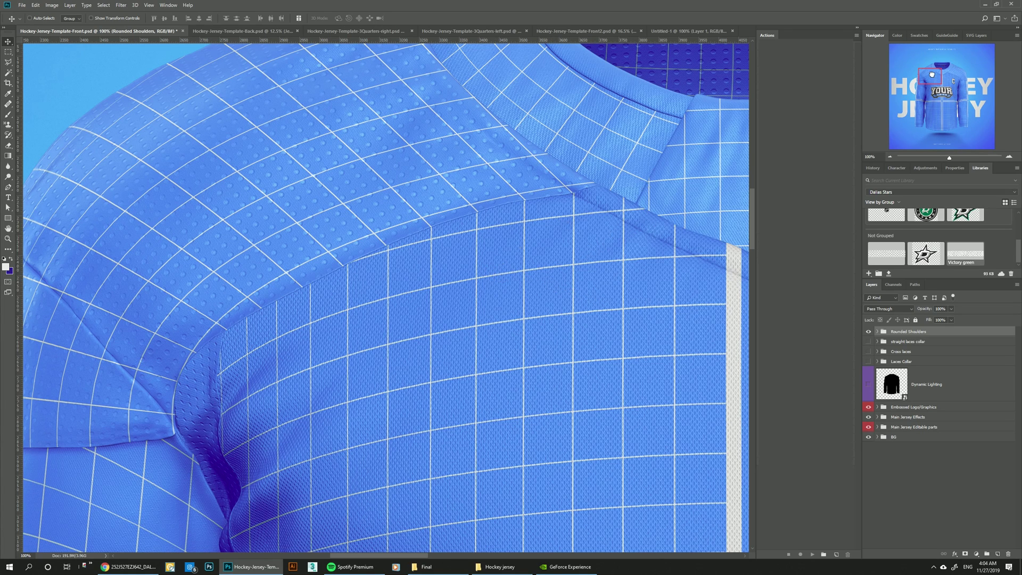
{"action": "scroll", "coordinate": [488, 270], "scroll_direction": "left", "scroll_amount": 5}
{"action": "scroll", "coordinate": [488, 271], "scroll_direction": "down", "scroll_amount": 5}
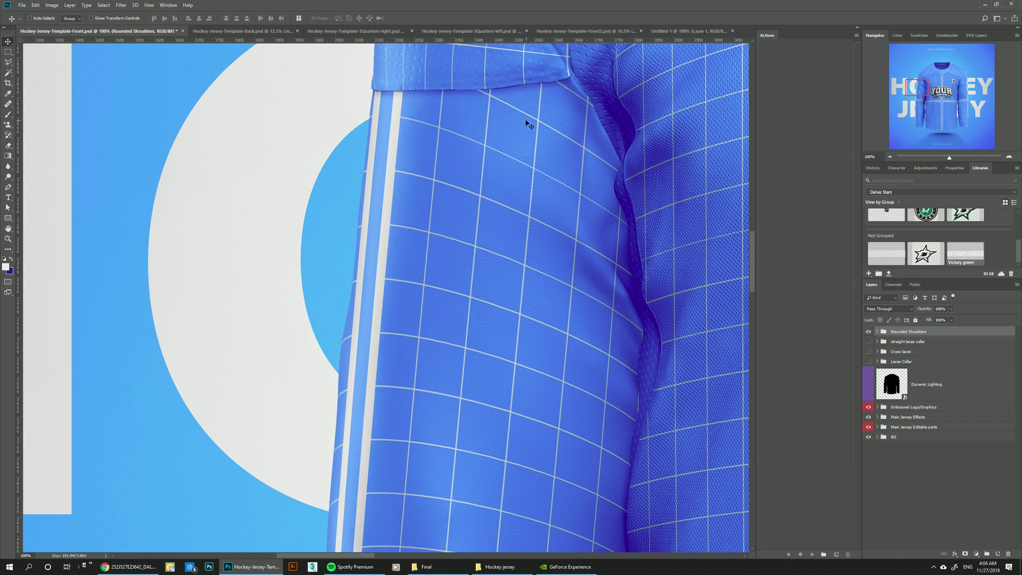
{"action": "left_click", "coordinate": [934, 86]}
{"action": "left_click_drag", "start_coordinate": [933, 86], "coordinate": [947, 90]}
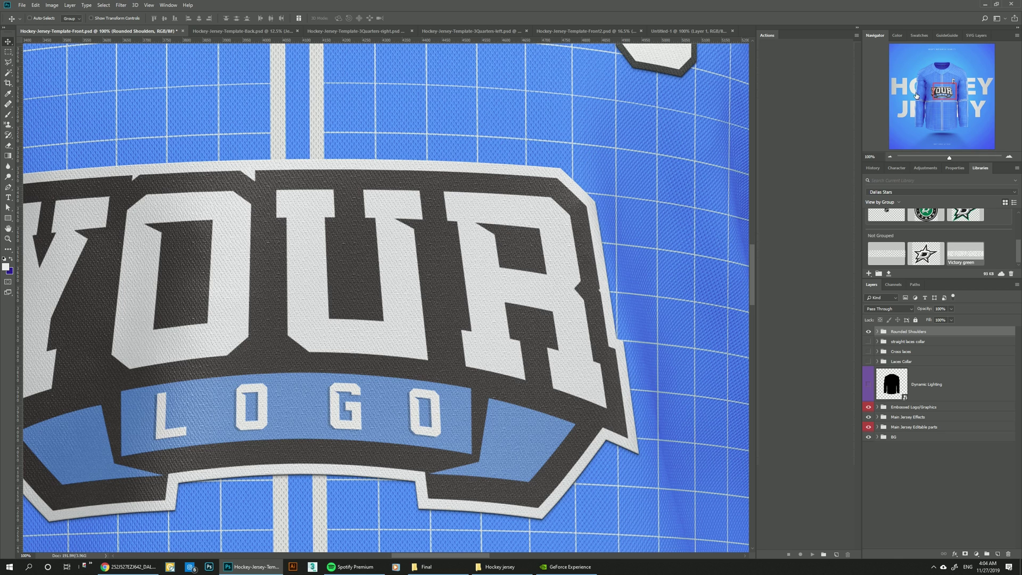
{"action": "left_click_drag", "start_coordinate": [932, 95], "coordinate": [939, 89]}
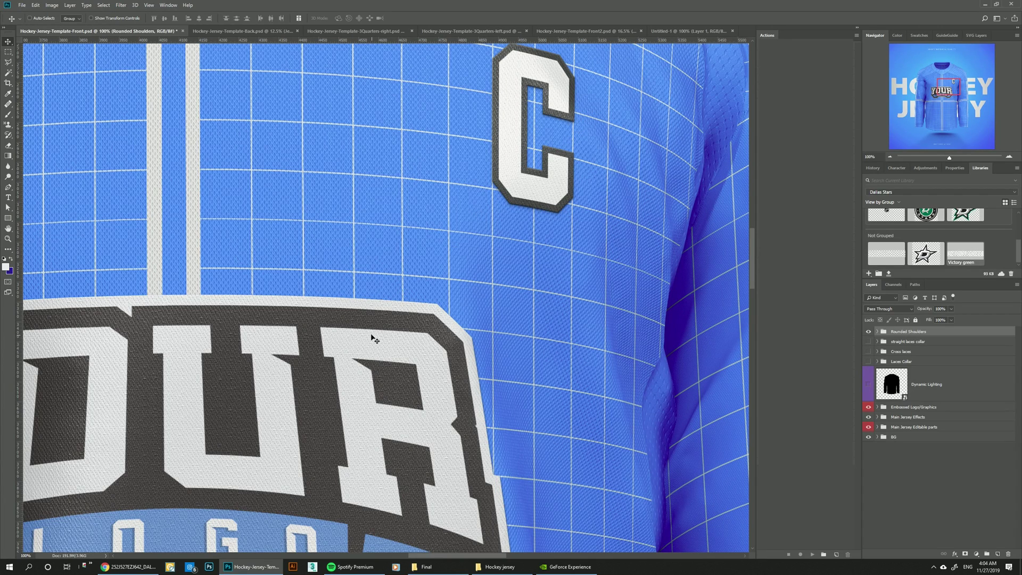
{"action": "key", "text": "ctrl+0"}
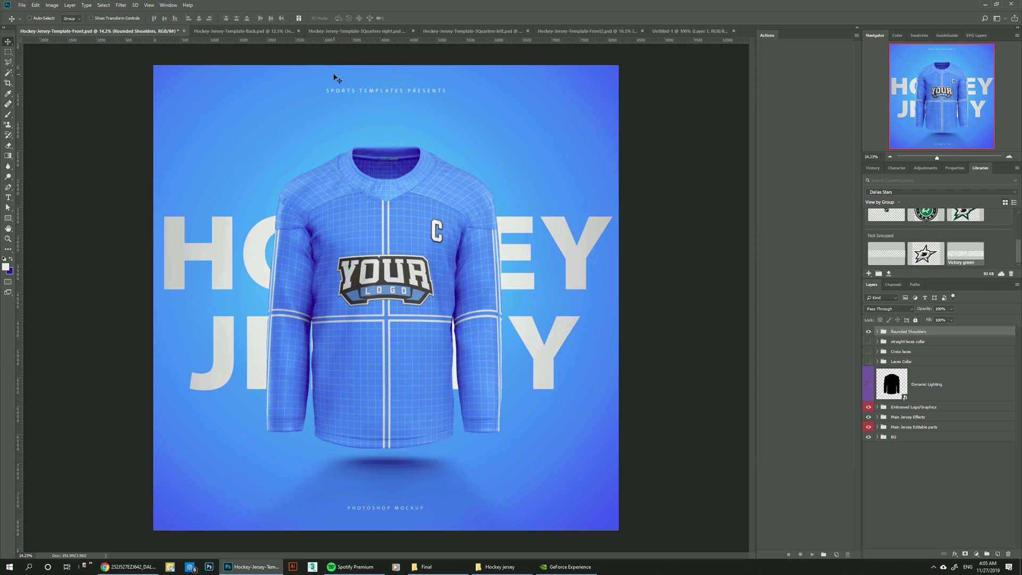
Look through the back, right three-quarter and left three-quarter jersey template documents.
{"action": "left_click", "coordinate": [234, 32]}
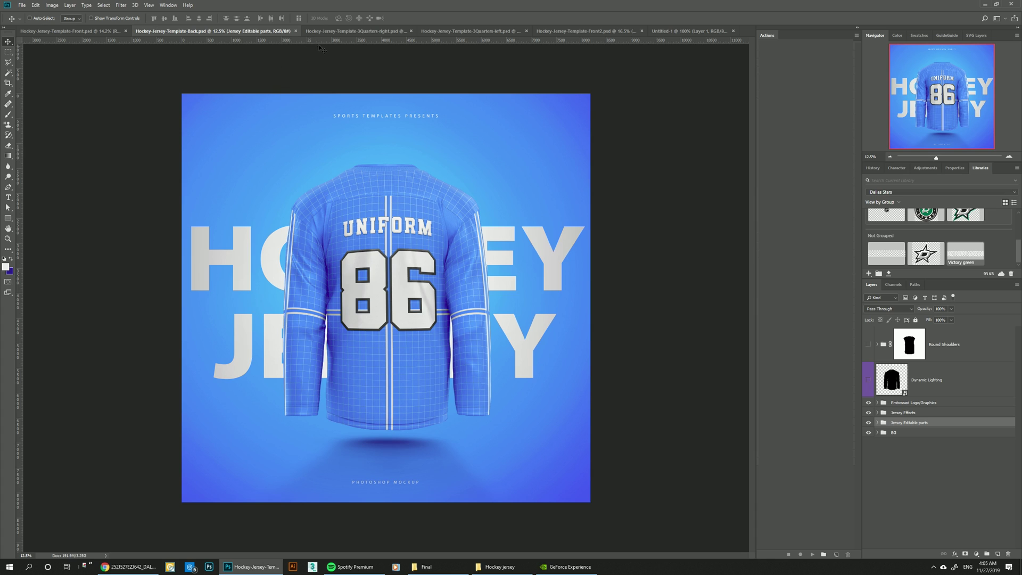
{"action": "left_click", "coordinate": [337, 32]}
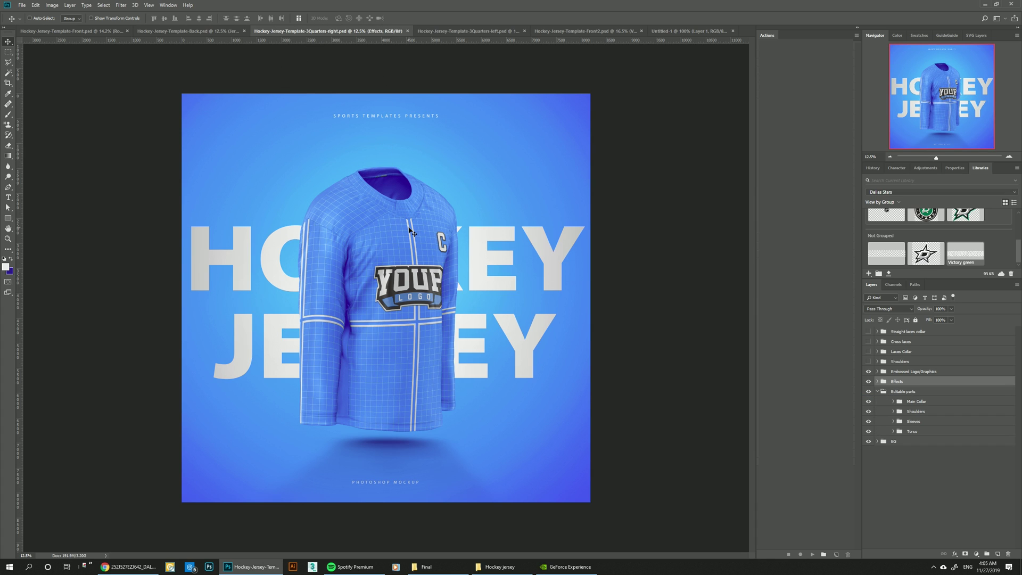
{"action": "left_click", "coordinate": [455, 31]}
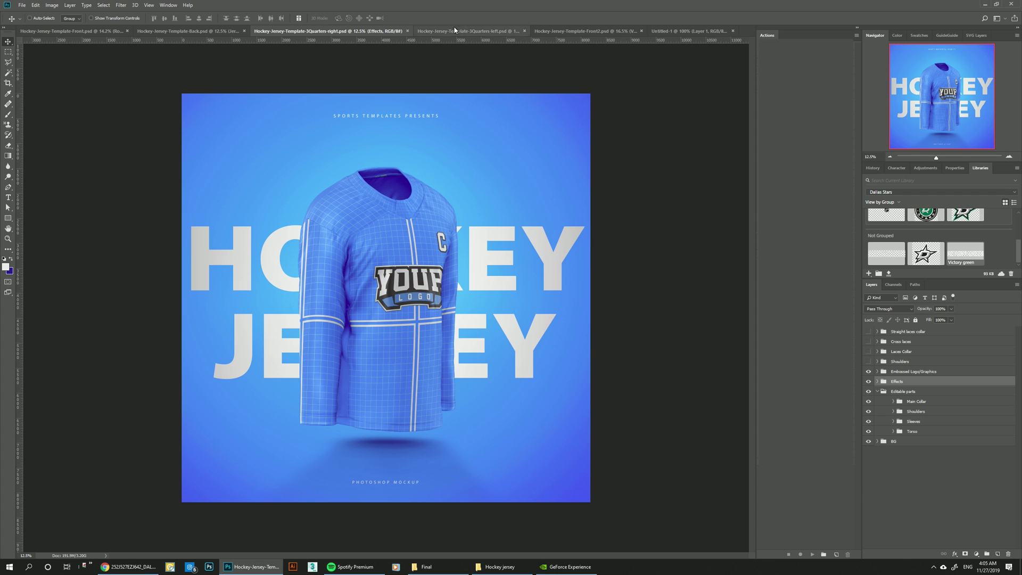
Preview the shoulder and laced collar variants on the left three-quarter jersey, hiding each again.
{"action": "left_click", "coordinate": [891, 362]}
{"action": "left_click", "coordinate": [869, 362]}
{"action": "left_click", "coordinate": [868, 362]}
{"action": "left_click", "coordinate": [901, 352]}
{"action": "left_click", "coordinate": [868, 351]}
{"action": "left_click", "coordinate": [868, 351]}
{"action": "left_click", "coordinate": [869, 341]}
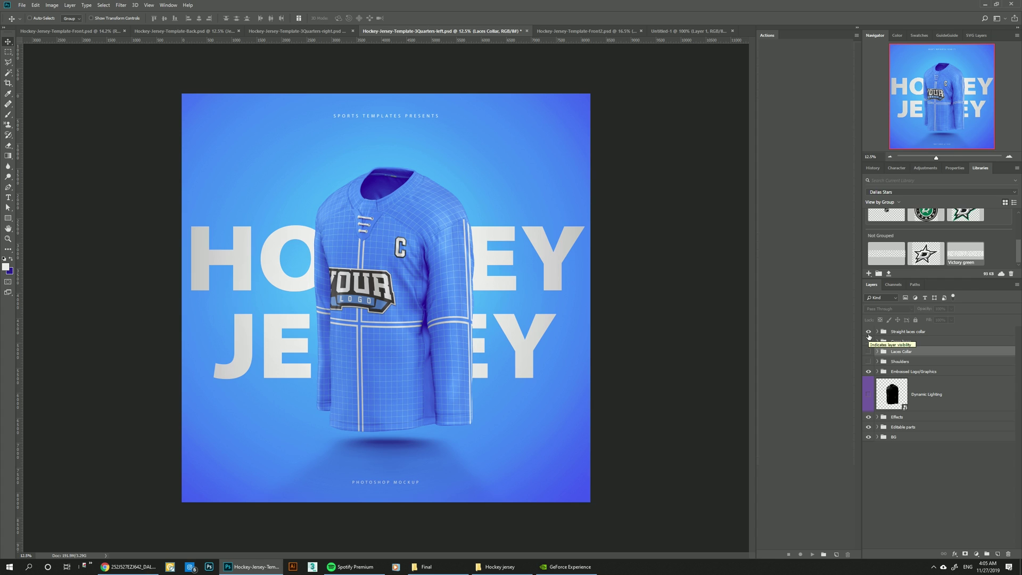
{"action": "left_click", "coordinate": [869, 331]}
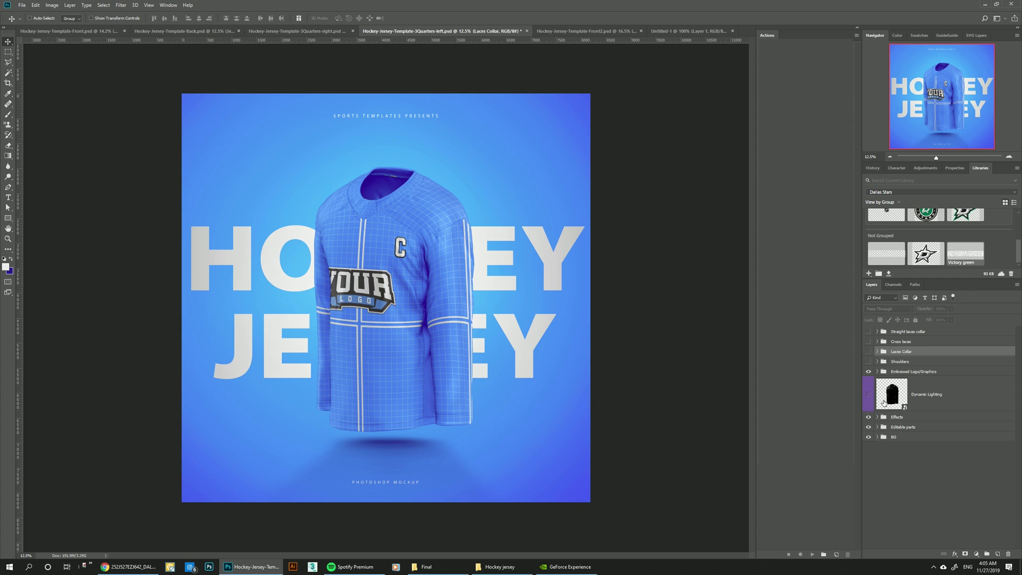
Show the Dynamic Lighting layer in the left three-quarter template, and close every template document except the front one.
{"action": "left_click", "coordinate": [894, 400]}
{"action": "left_click", "coordinate": [869, 397]}
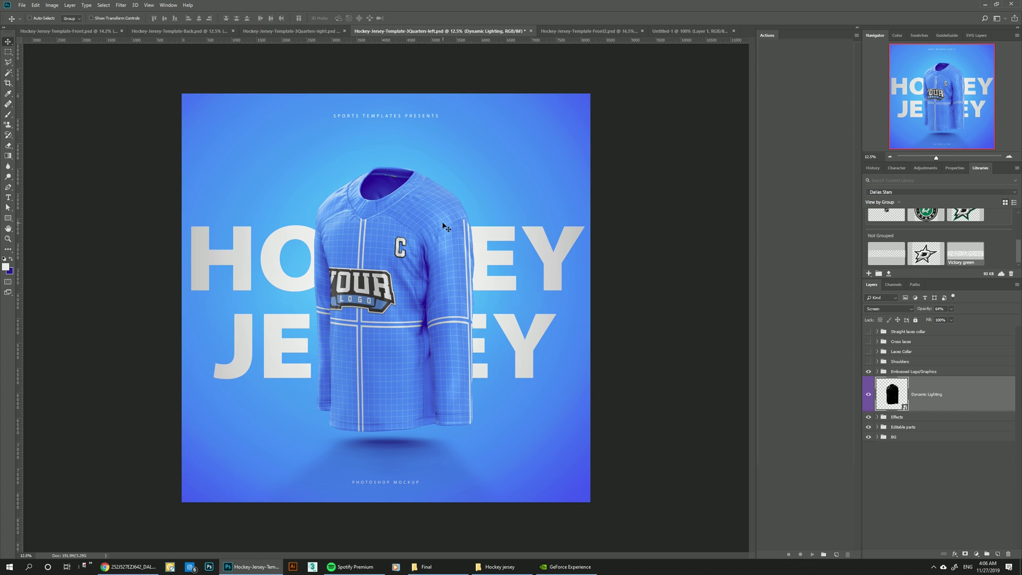
{"action": "key", "text": "ctrl+Tab"}
{"action": "key", "text": "ctrl+Tab"}
{"action": "key", "text": "ctrl+Tab"}
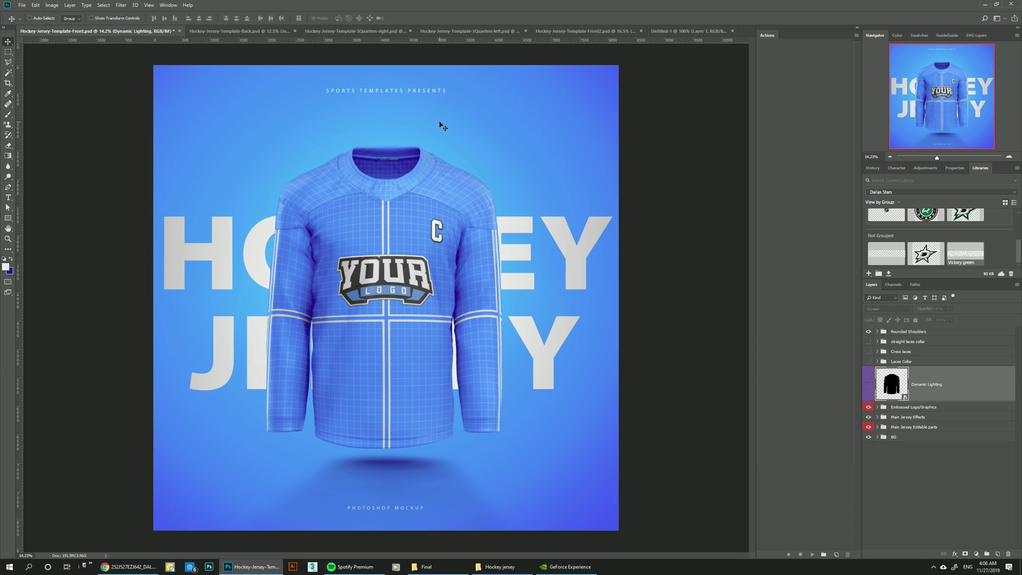
{"action": "left_click", "coordinate": [563, 31]}
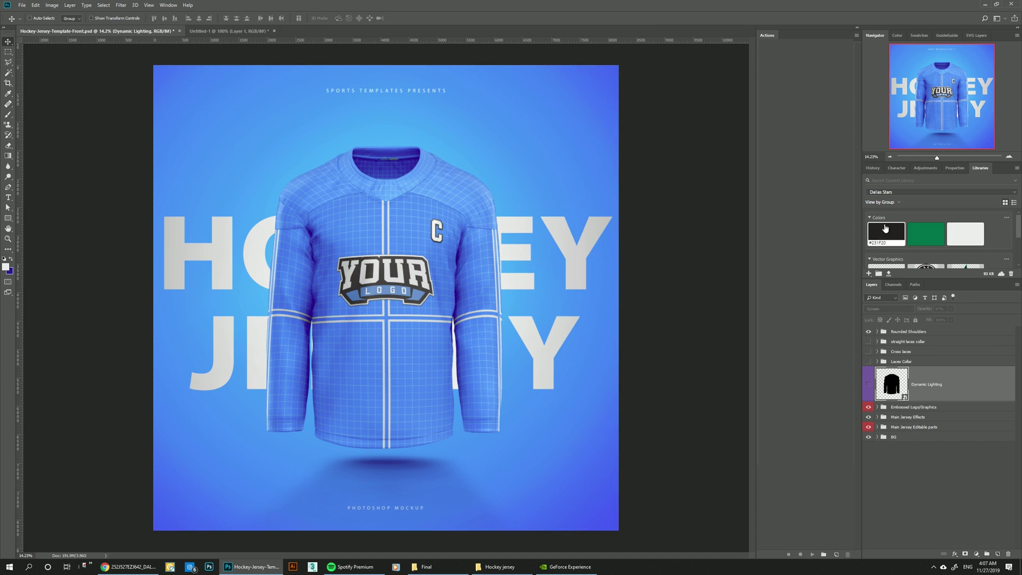
Review the colours and graphics in the Dallas Stars library and the reference jersey image.
{"action": "scroll", "coordinate": [926, 235], "scroll_direction": "down", "scroll_amount": 4}
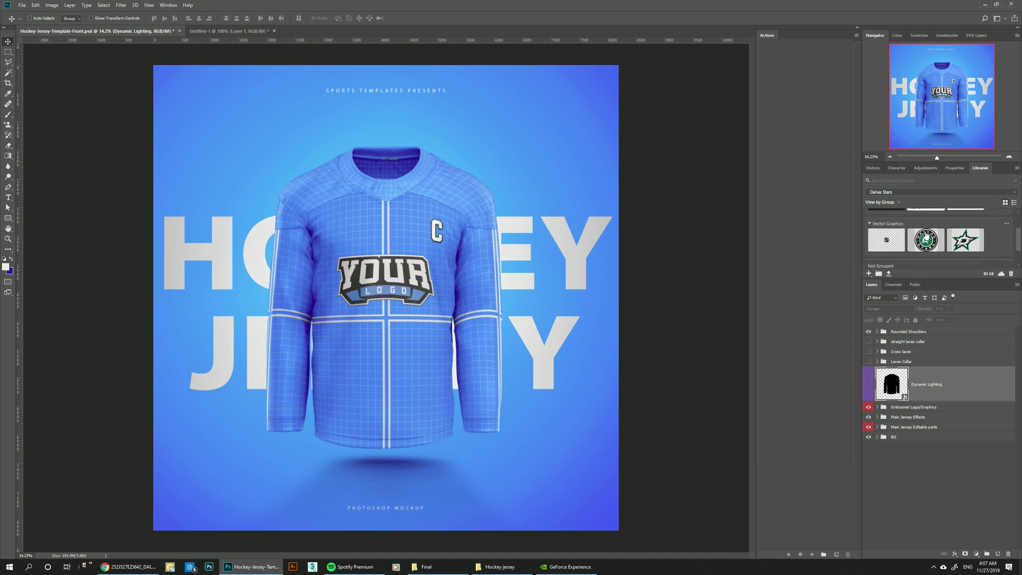
{"action": "scroll", "coordinate": [926, 236], "scroll_direction": "up", "scroll_amount": 4}
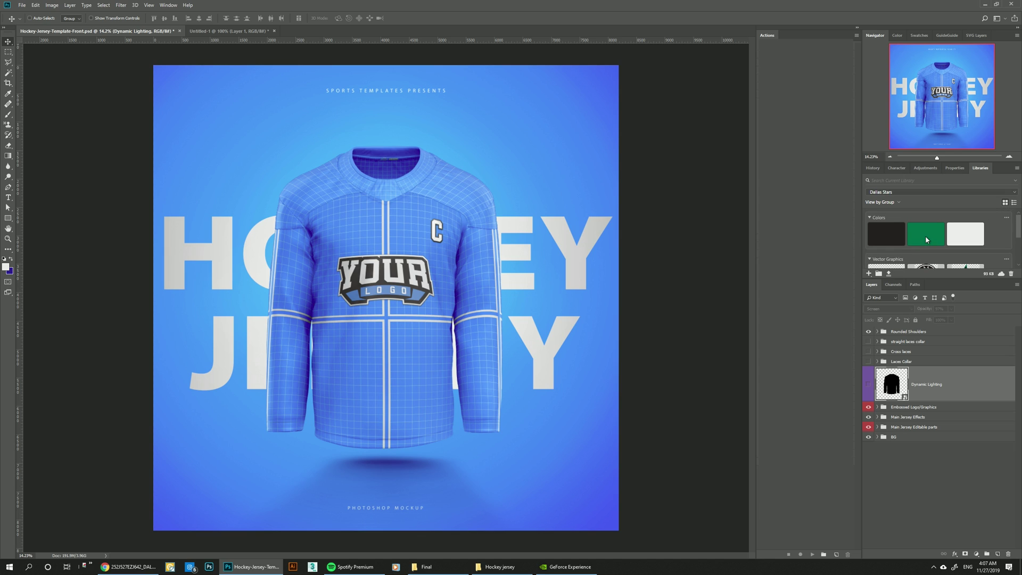
{"action": "scroll", "coordinate": [925, 235], "scroll_direction": "down", "scroll_amount": 4}
{"action": "scroll", "coordinate": [925, 236], "scroll_direction": "up", "scroll_amount": 4}
{"action": "scroll", "coordinate": [925, 240], "scroll_direction": "down", "scroll_amount": 4}
{"action": "scroll", "coordinate": [926, 240], "scroll_direction": "up", "scroll_amount": 4}
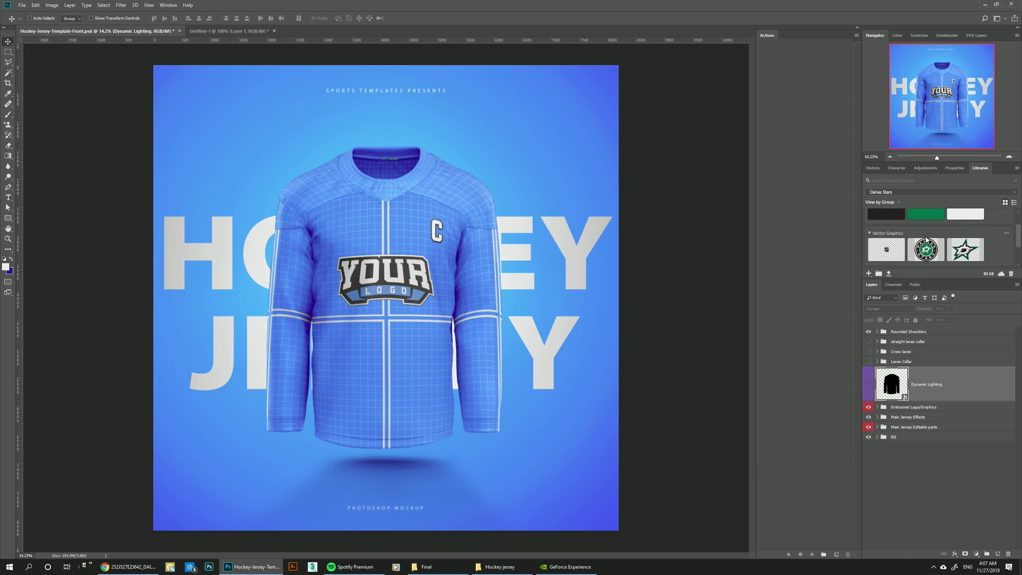
{"action": "scroll", "coordinate": [923, 242], "scroll_direction": "down", "scroll_amount": 4}
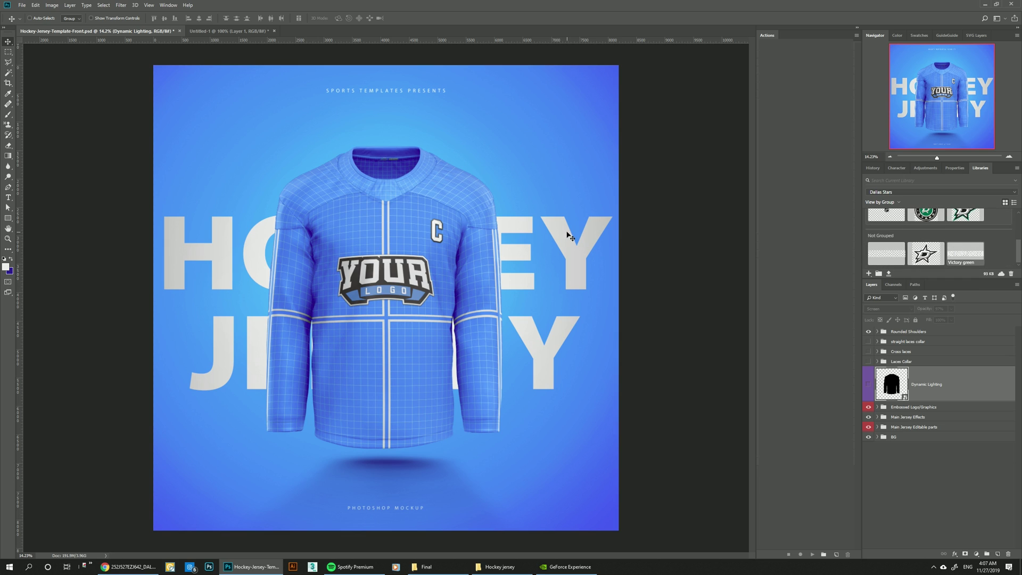
{"action": "left_click", "coordinate": [228, 31]}
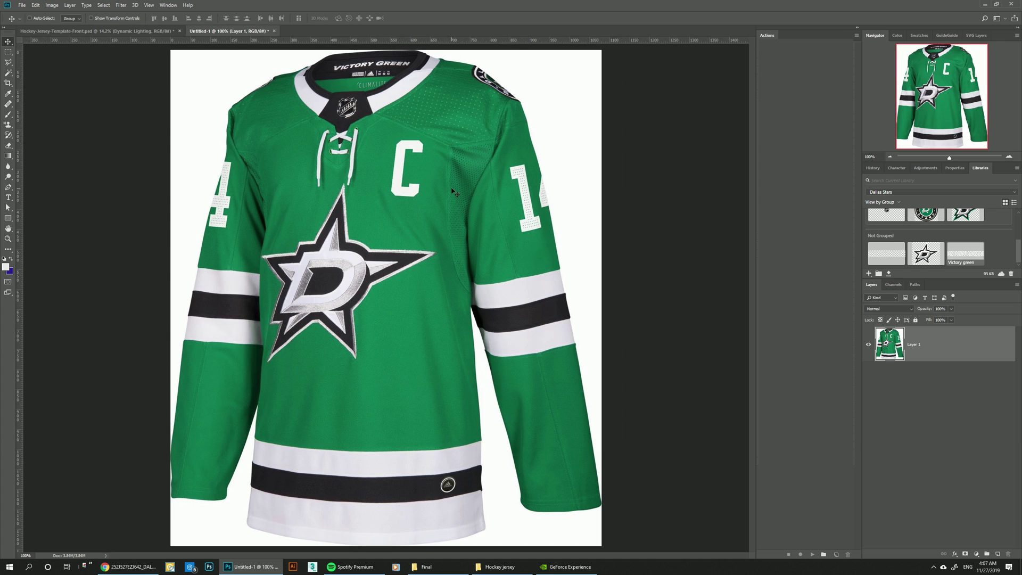
{"action": "left_click", "coordinate": [156, 31]}
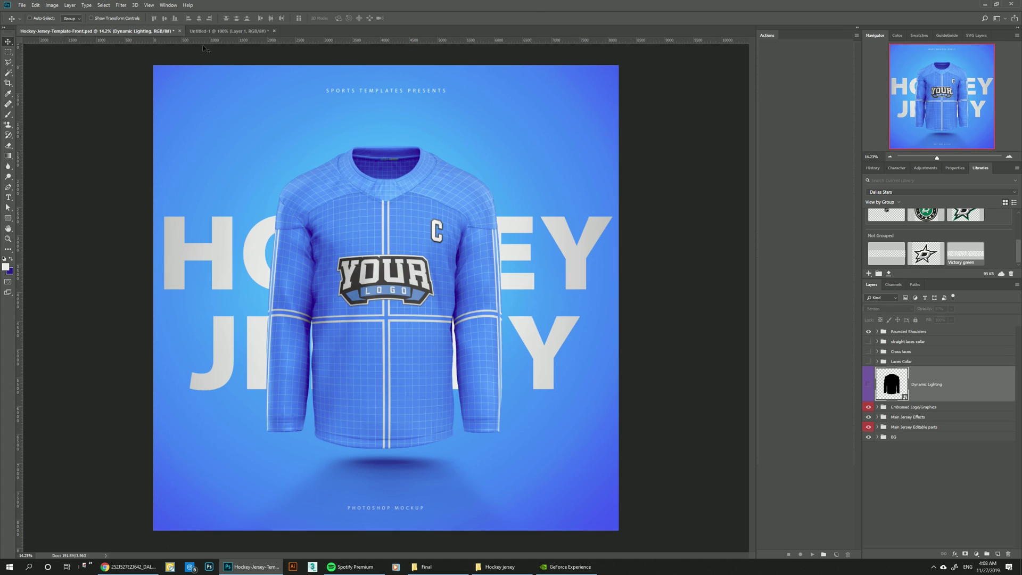
Open the Base Shirt design here smart object from the Torso group within Main Jersey Editable parts.
{"action": "left_click", "coordinate": [906, 429]}
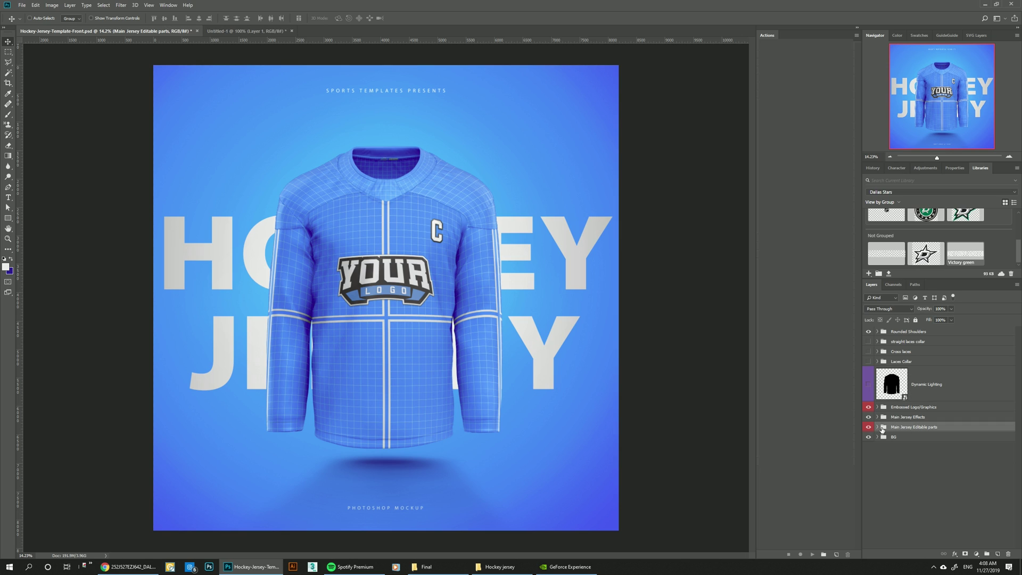
{"action": "left_click", "coordinate": [877, 428]}
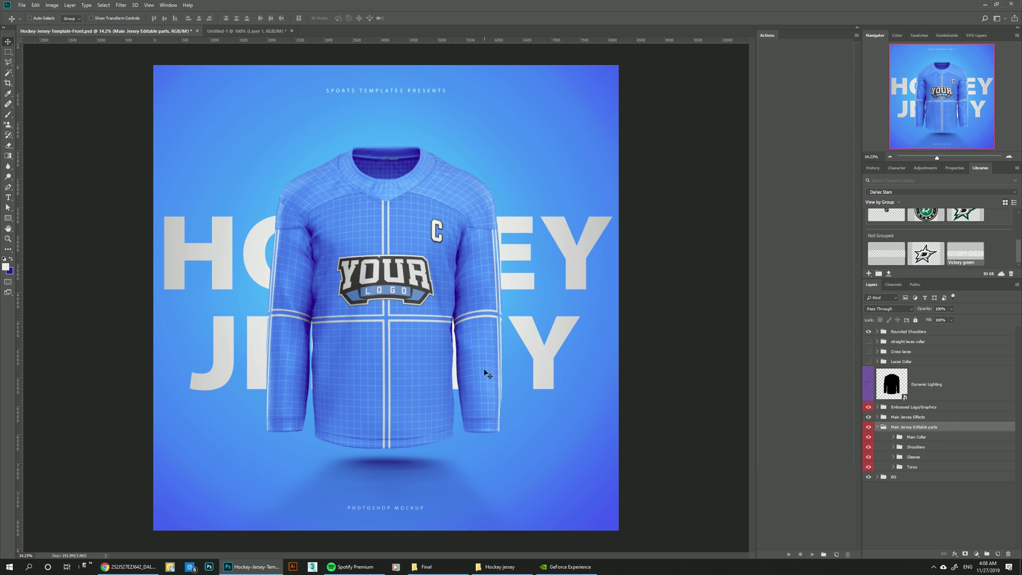
{"action": "left_click", "coordinate": [915, 468]}
{"action": "left_click", "coordinate": [892, 468]}
{"action": "scroll", "coordinate": [958, 404], "scroll_direction": "down", "scroll_amount": 4}
{"action": "left_click", "coordinate": [969, 379]}
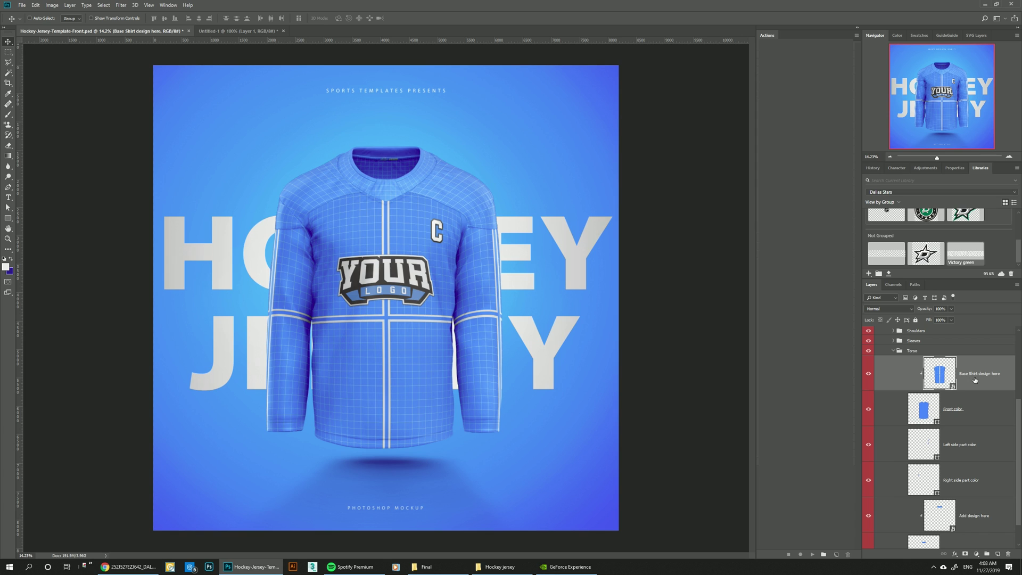
{"action": "double_click", "coordinate": [953, 377]}
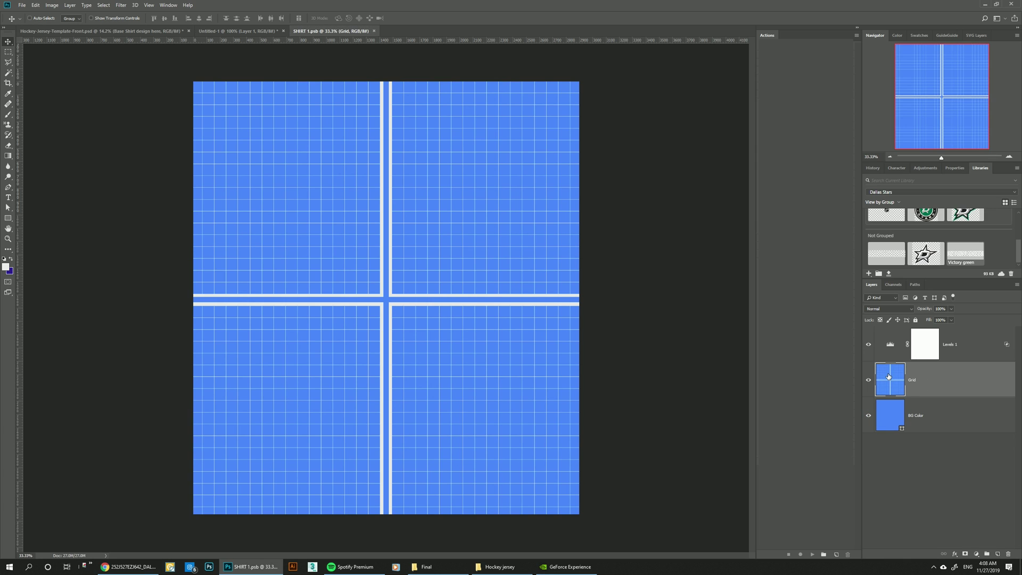
Compare the reference jersey with the template's Embossed Logo/Graphics group, and return to the SHIRT 1.psb document.
{"action": "left_click", "coordinate": [257, 32]}
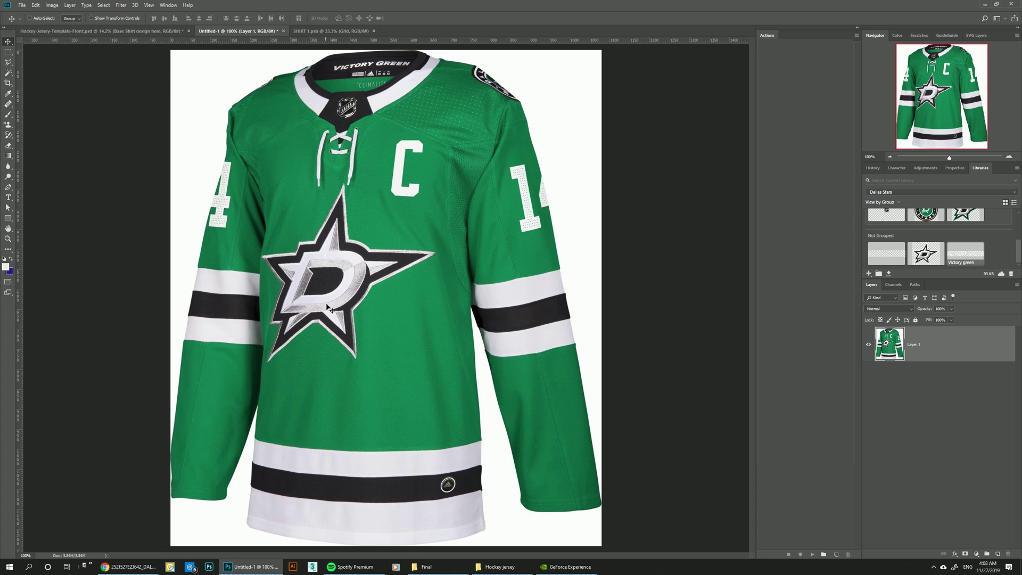
{"action": "left_click", "coordinate": [114, 31]}
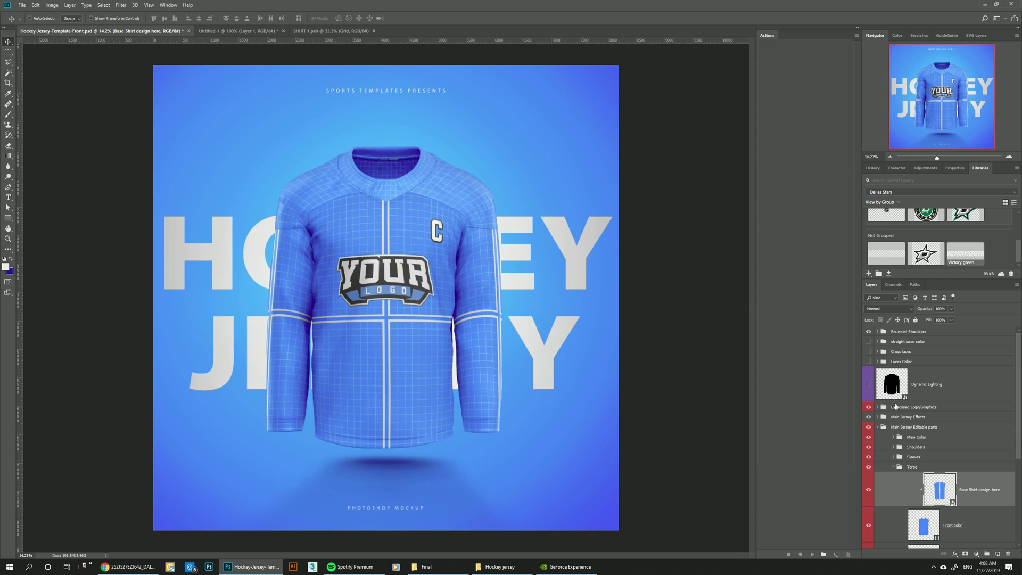
{"action": "left_click", "coordinate": [903, 409]}
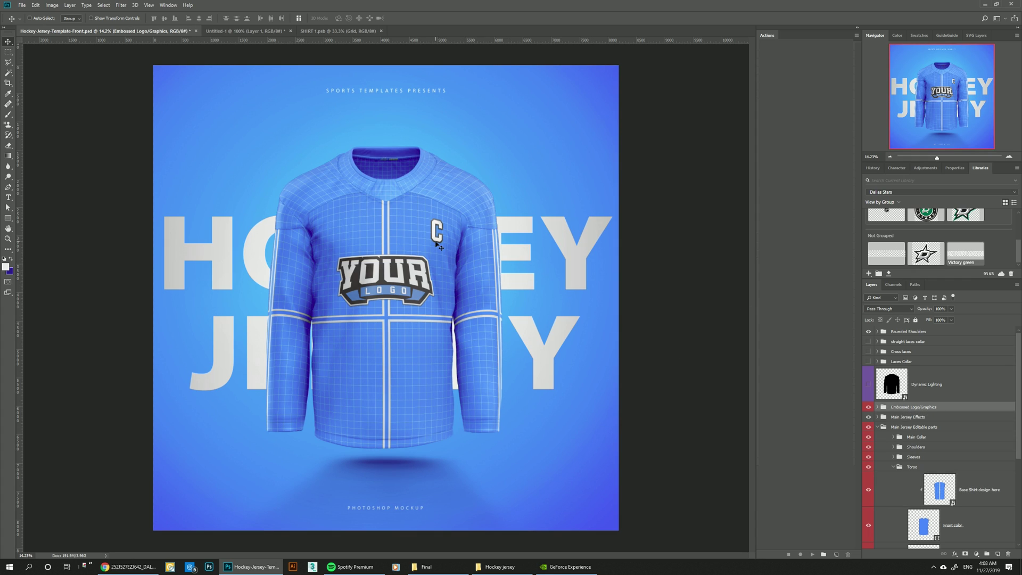
{"action": "left_click", "coordinate": [338, 31]}
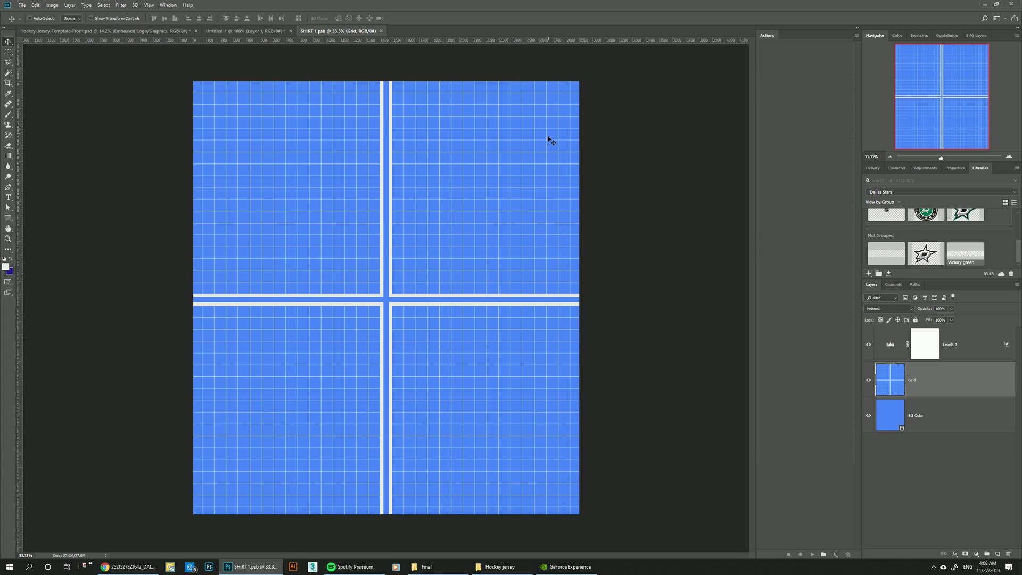
Check the reference jersey, and draw a white rectangle about 2984 × 1008 px across the lower part of the shirt design.
{"action": "left_click", "coordinate": [225, 32]}
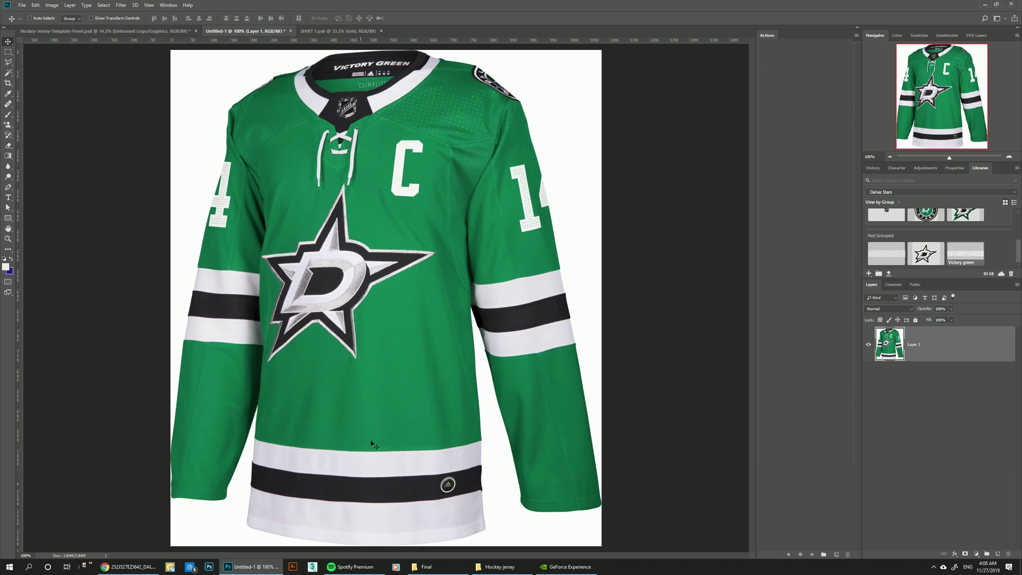
{"action": "left_click", "coordinate": [318, 33]}
{"action": "left_click", "coordinate": [8, 218]}
{"action": "mouse_move", "coordinate": [189, 382]}
{"action": "left_mouse_down"}
{"action": "mouse_move", "coordinate": [482, 468]}
{"action": "mouse_move", "coordinate": [586, 516]}
{"action": "left_mouse_up"}
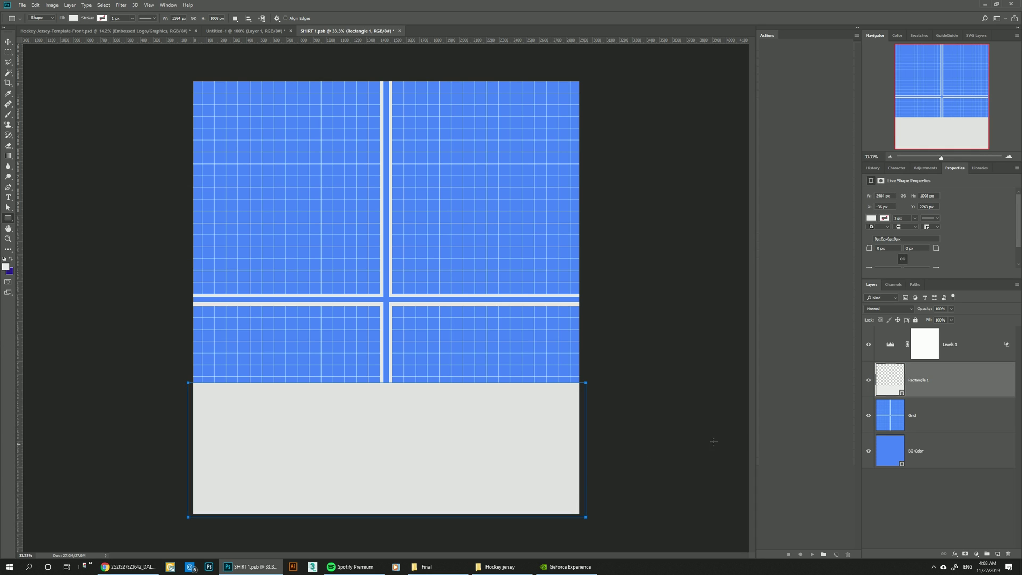
Draw a stripe about 3329 × 295 px across the white band and fill it with the library's black.
{"action": "left_click_drag", "start_coordinate": [601, 403], "coordinate": [157, 442]}
{"action": "left_click", "coordinate": [980, 168]}
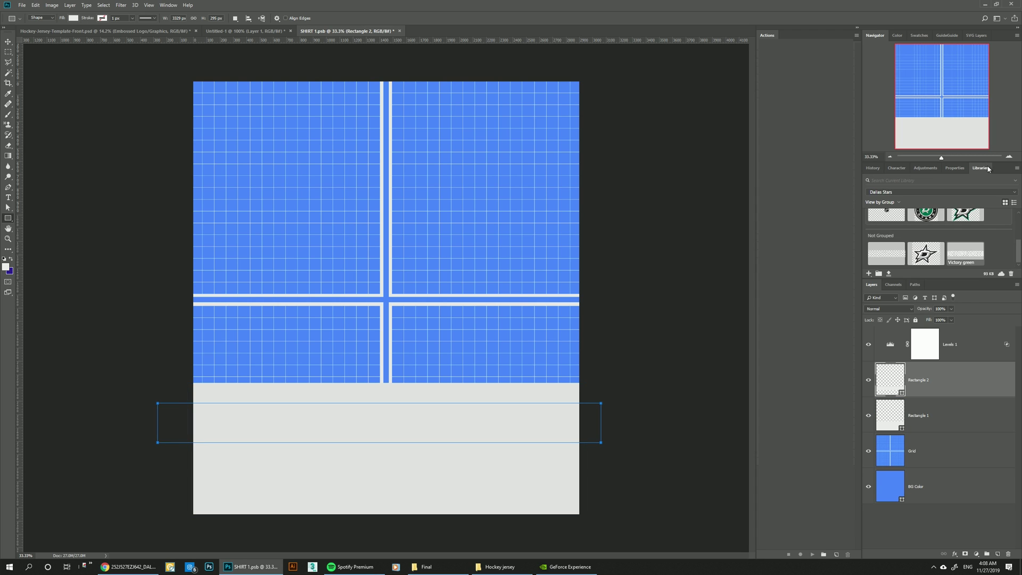
{"action": "scroll", "coordinate": [948, 240], "scroll_direction": "up", "scroll_amount": 3}
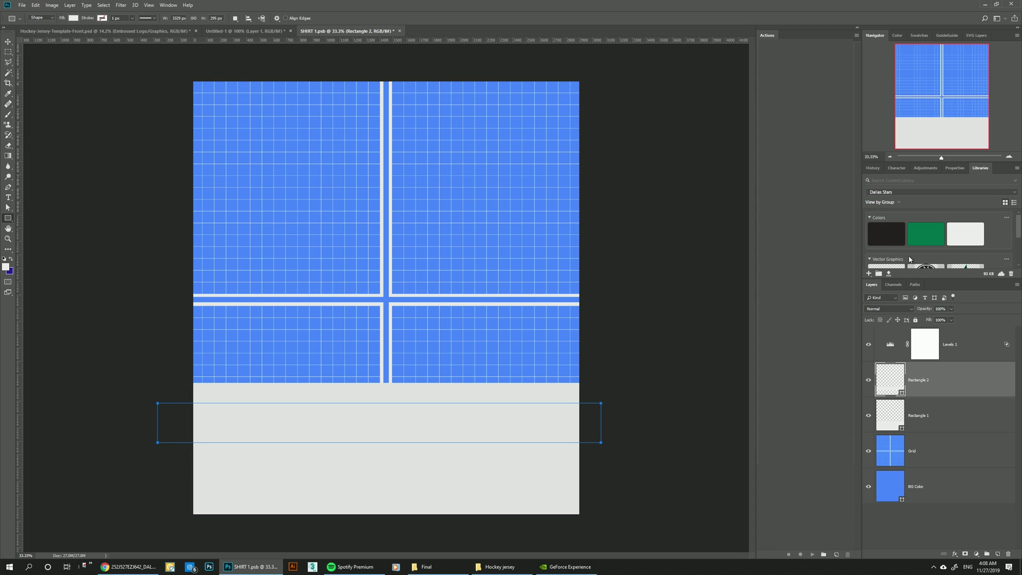
{"action": "left_click", "coordinate": [888, 234]}
Move the black stripe down to sit near the middle of the white band.
{"action": "left_click", "coordinate": [904, 419]}
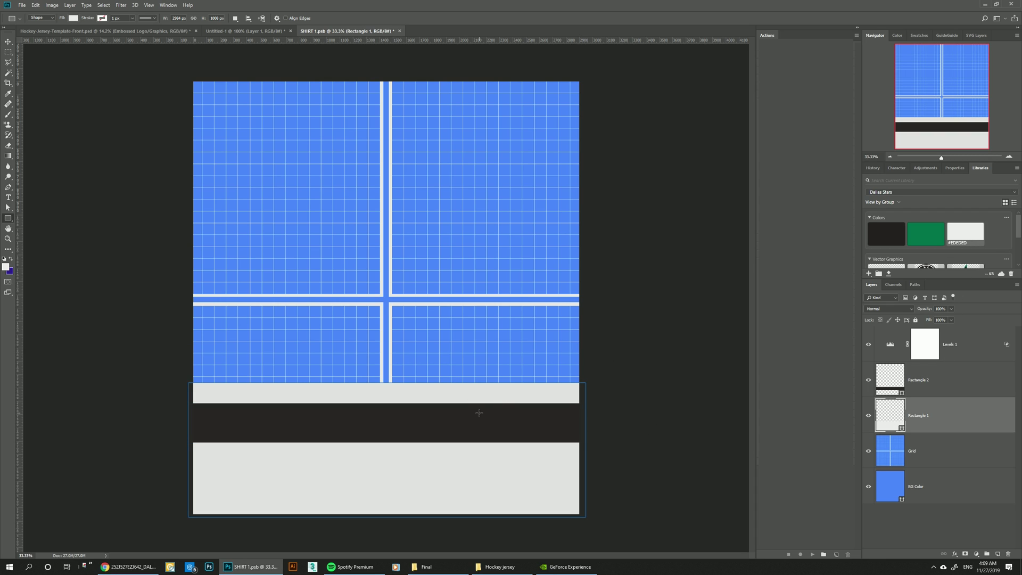
{"action": "left_click", "coordinate": [8, 43]}
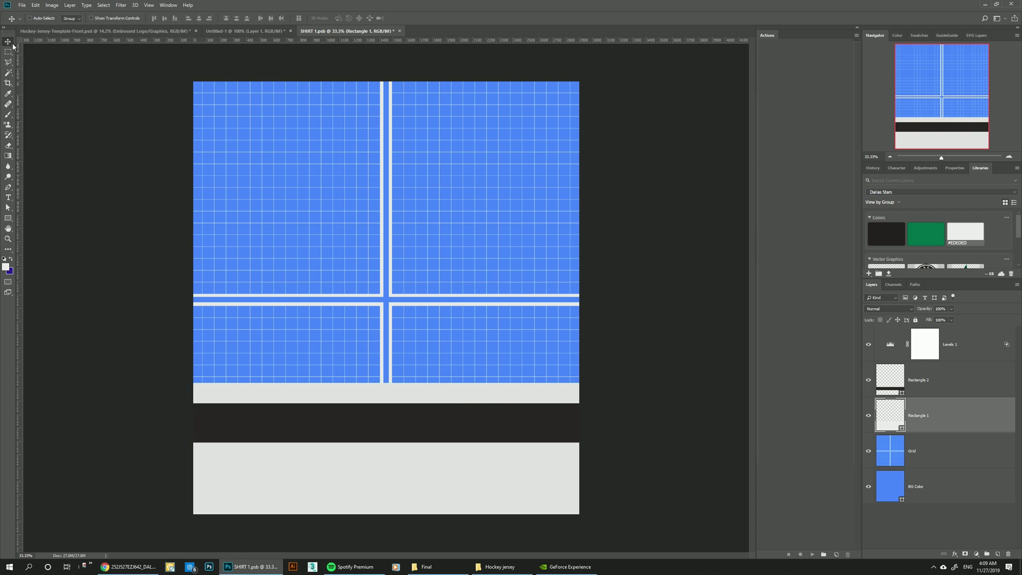
{"action": "left_click", "coordinate": [904, 392]}
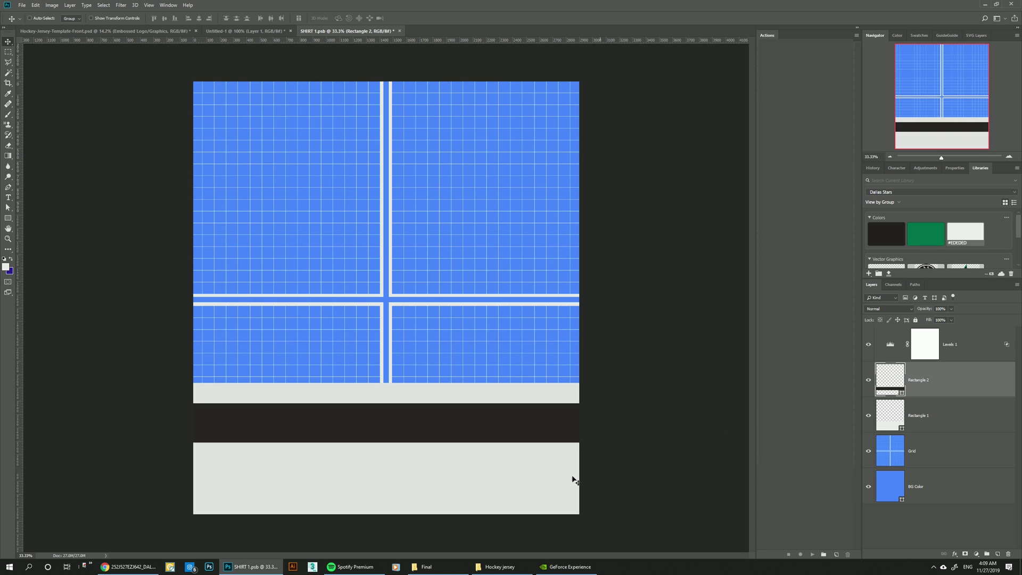
{"action": "left_click_drag", "start_coordinate": [440, 421], "coordinate": [439, 440]}
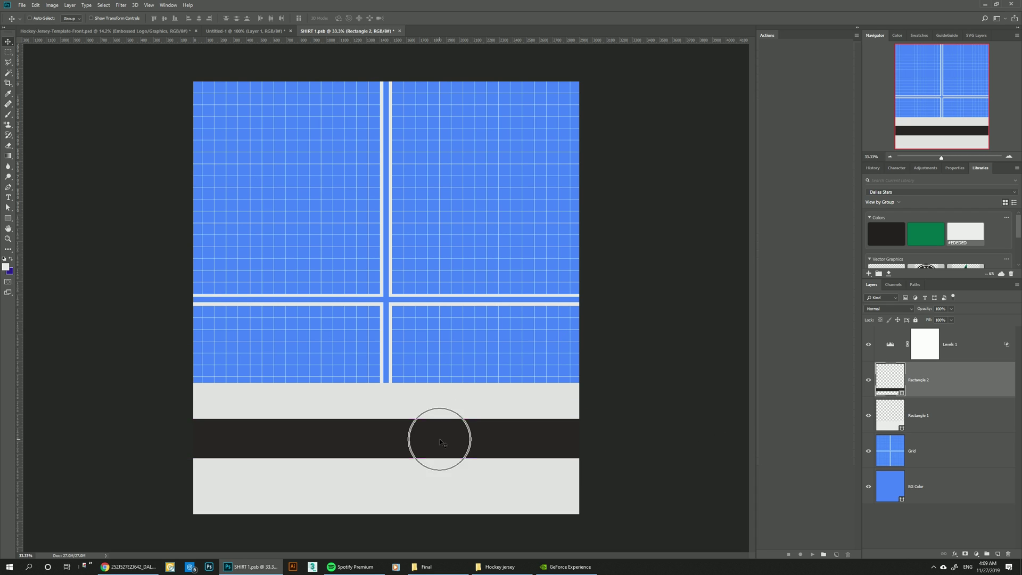
Hide the Grid layer, recolour BG Color to the library green #00704A, and save the shirt design to check it in the front template.
{"action": "left_click", "coordinate": [922, 454]}
{"action": "left_click", "coordinate": [868, 451]}
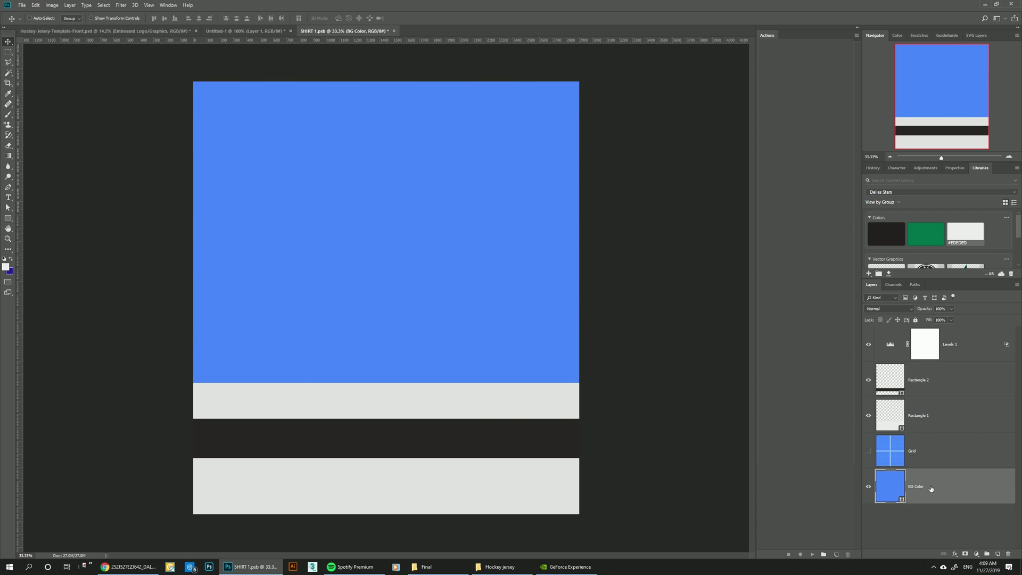
{"action": "left_click", "coordinate": [926, 233]}
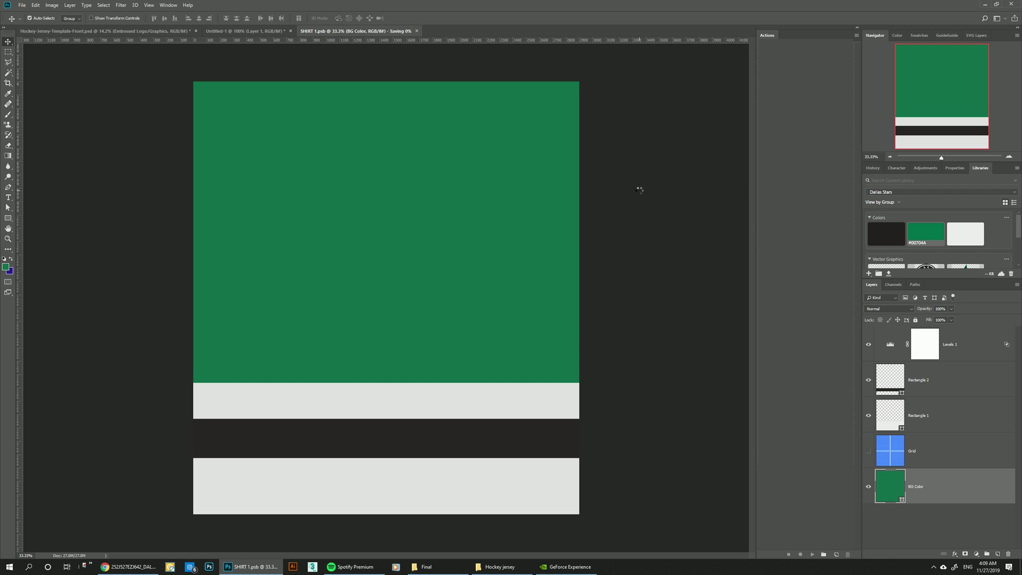
{"action": "left_click", "coordinate": [82, 31]}
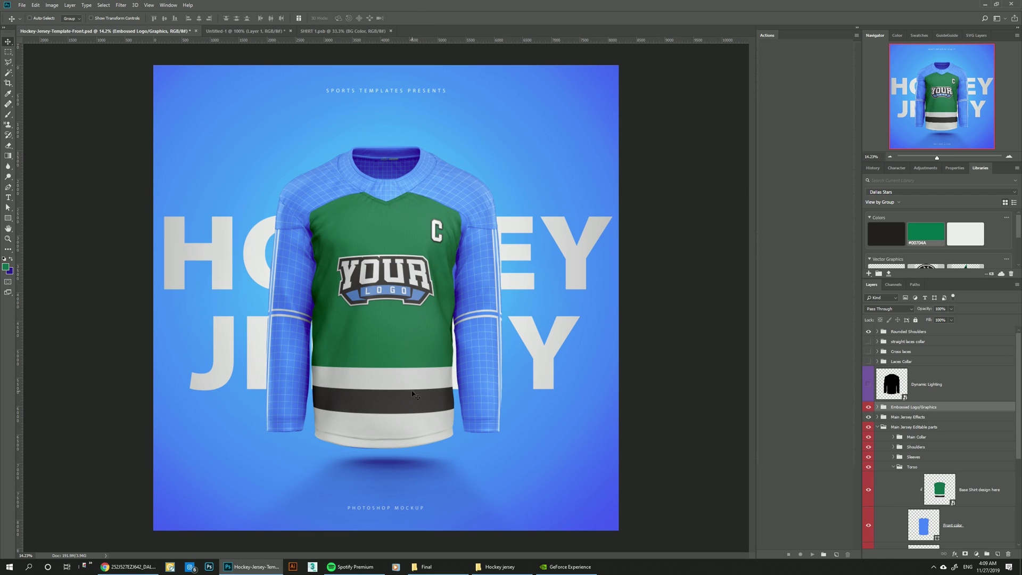
Lower the upper edge of the white band in SHIRT 1.psb to make the band shorter.
{"action": "left_click", "coordinate": [323, 31]}
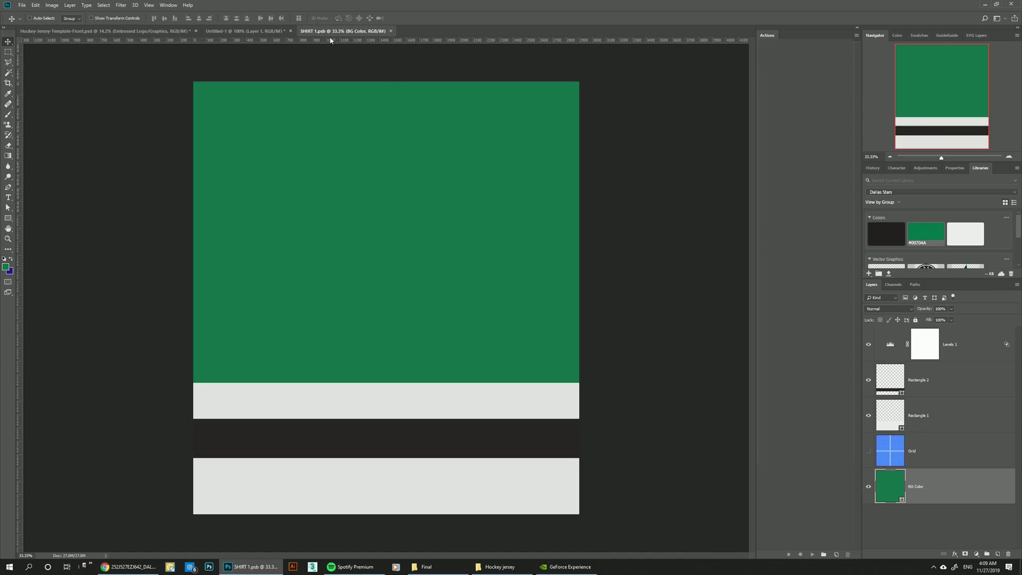
{"action": "key", "text": "alt+bracketright"}
{"action": "key", "text": "ctrl+t"}
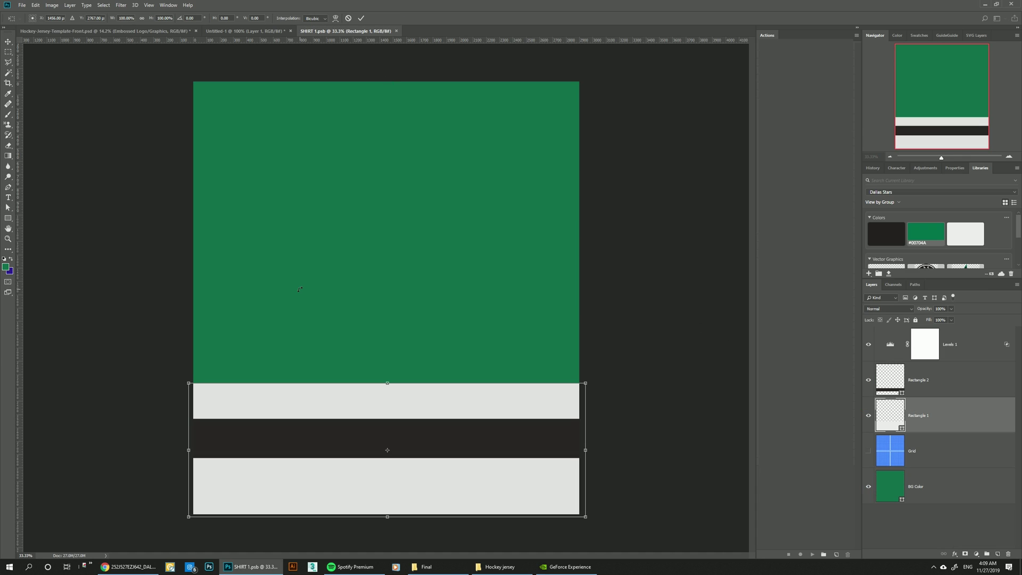
{"action": "left_click_drag", "start_coordinate": [388, 382], "coordinate": [386, 404]}
{"action": "key", "text": "Return"}
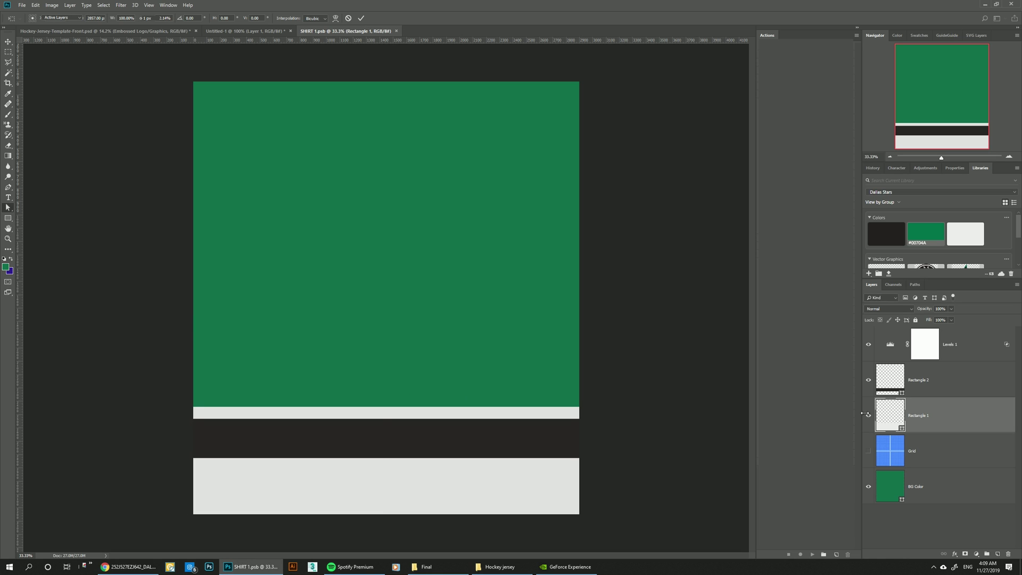
Reduce the black stripe's height to about 241 px and move it down within the shortened white band.
{"action": "left_click", "coordinate": [914, 388]}
{"action": "key", "text": "ctrl+t"}
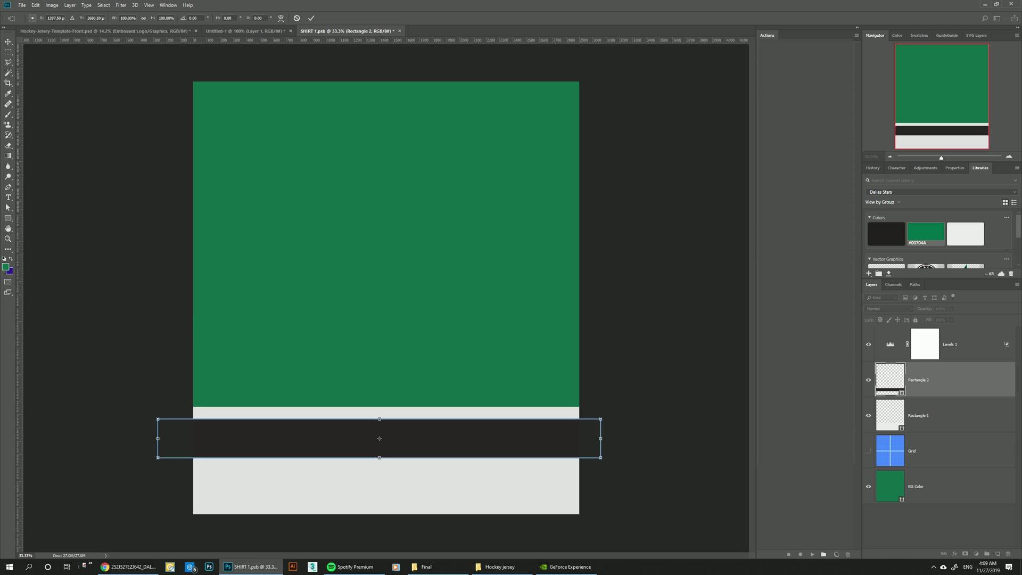
{"action": "left_click_drag", "start_coordinate": [383, 416], "coordinate": [383, 423]}
{"action": "key", "text": "shift+Down"}
{"action": "key", "text": "shift+Down"}
{"action": "key", "text": "shift+Down"}
{"action": "key", "text": "shift+Down"}
{"action": "key", "text": "shift+Down"}
{"action": "key", "text": "shift+Down"}
{"action": "key", "text": "shift+Down"}
{"action": "key", "text": "shift+Down"}
{"action": "key", "text": "shift+Down"}
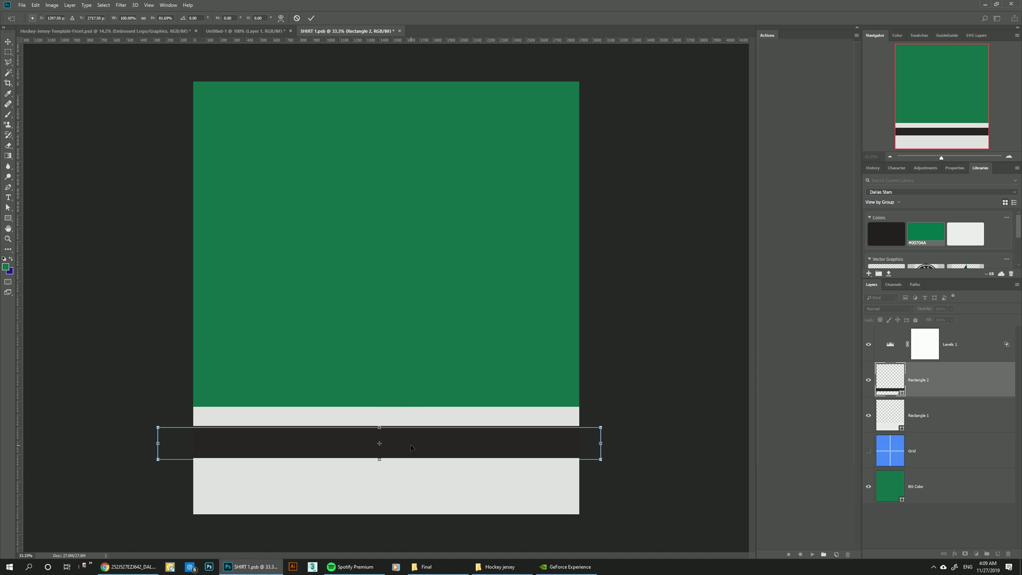
{"action": "key", "text": "Return"}
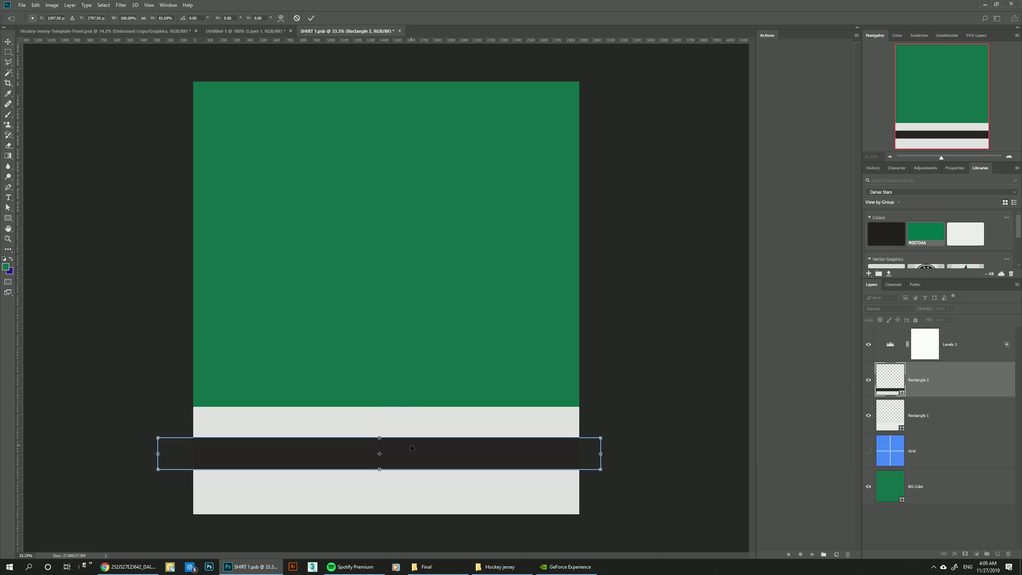
Save the shirt design and review the adjusted hem stripes in the front template.
{"action": "key", "text": "a"}
{"action": "key", "text": "ctrl+s"}
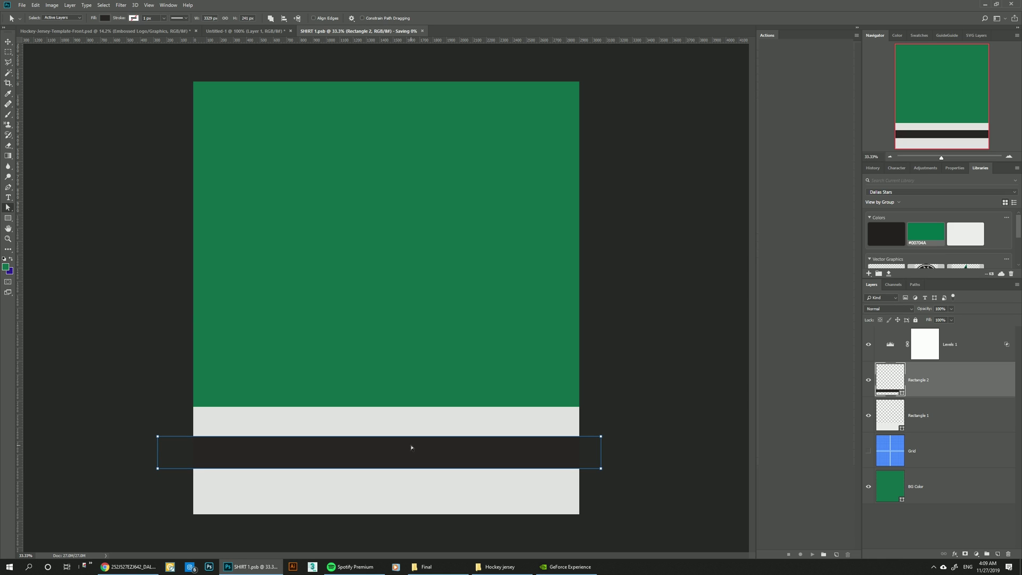
{"action": "left_click", "coordinate": [76, 32]}
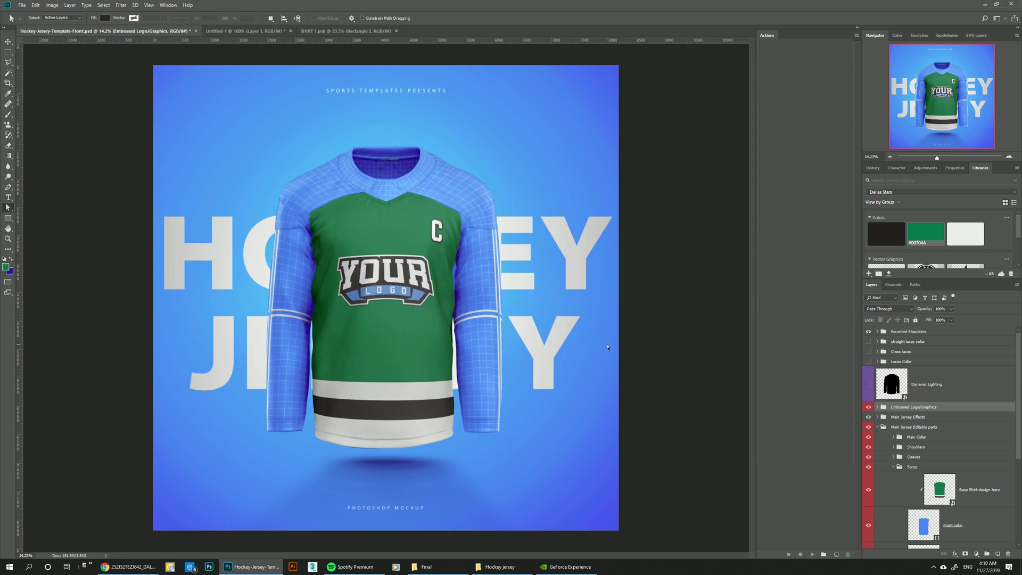
Recolour the torso's Front color, Left side part color and Right side part color layers to the library green #00704A.
{"action": "scroll", "coordinate": [914, 478], "scroll_direction": "down", "scroll_amount": 3}
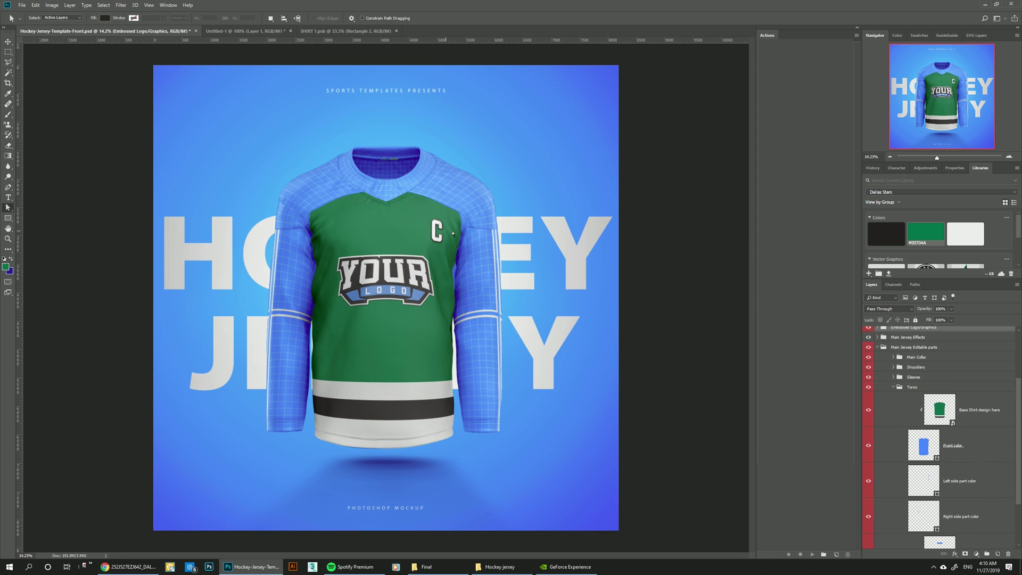
{"action": "left_click", "coordinate": [958, 460]}
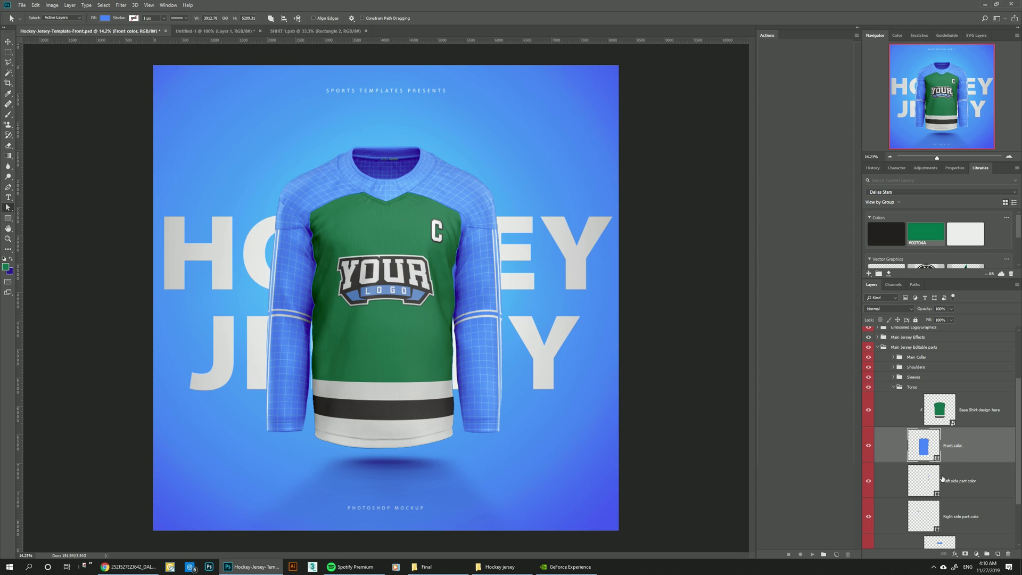
{"action": "left_click", "coordinate": [929, 237]}
{"action": "left_click", "coordinate": [964, 484]}
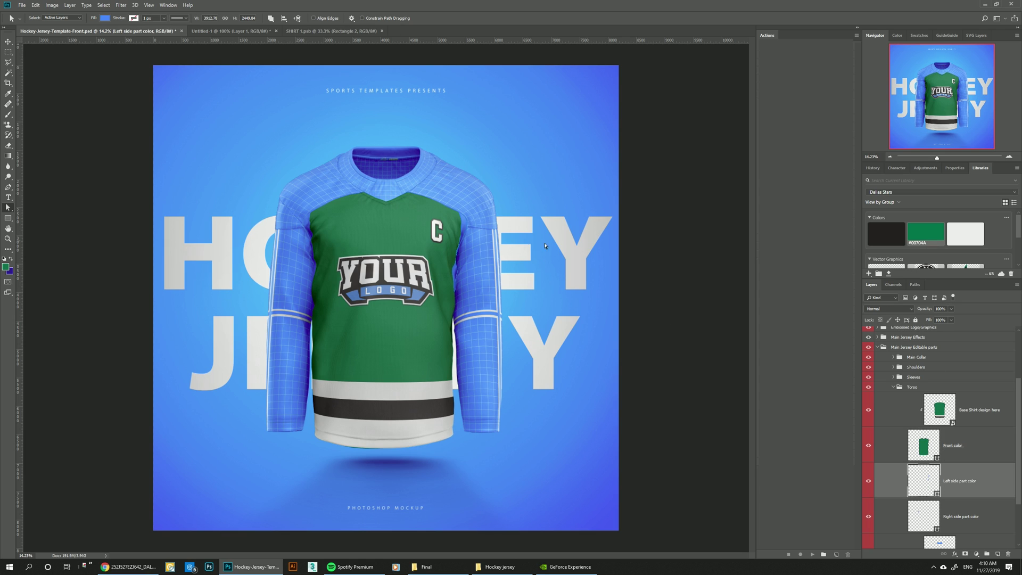
{"action": "left_click", "coordinate": [925, 233]}
{"action": "scroll", "coordinate": [962, 497], "scroll_direction": "down", "scroll_amount": 1}
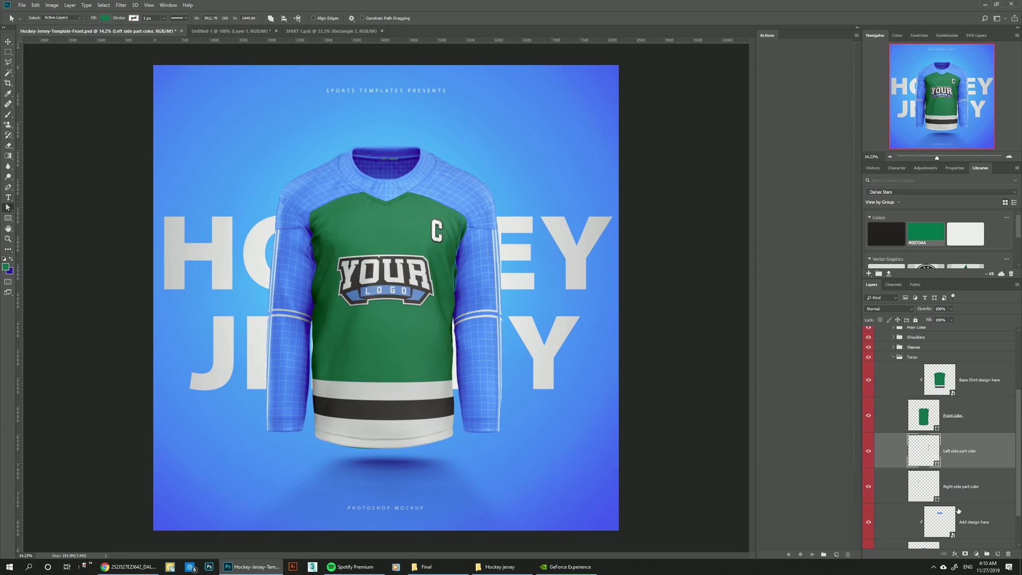
{"action": "left_click", "coordinate": [962, 497]}
{"action": "left_click", "coordinate": [929, 234]}
{"action": "scroll", "coordinate": [996, 508], "scroll_direction": "down", "scroll_amount": 1}
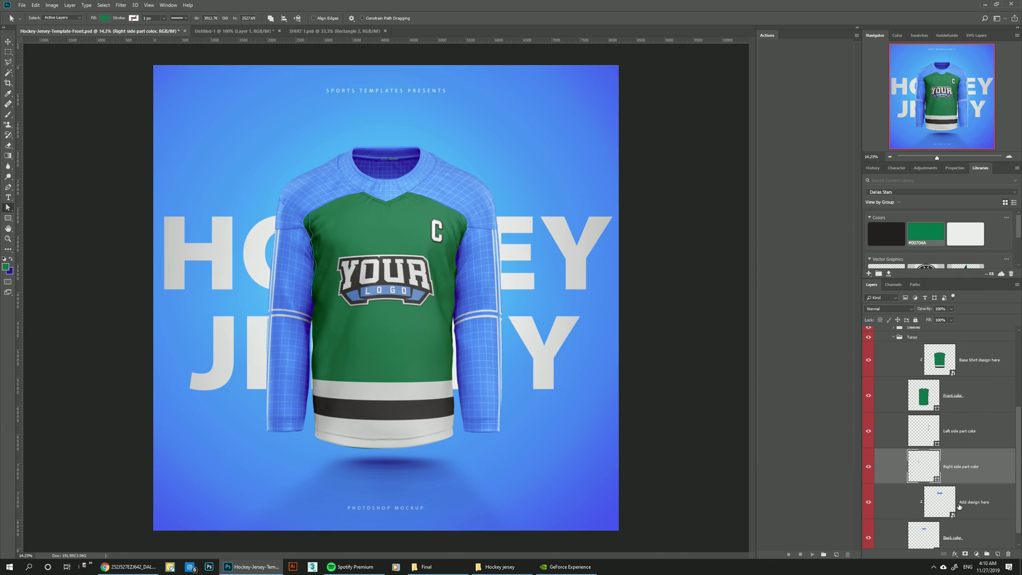
Hide the design layer above Back color and recolour Back color to the library green #00704A.
{"action": "left_click", "coordinate": [991, 524]}
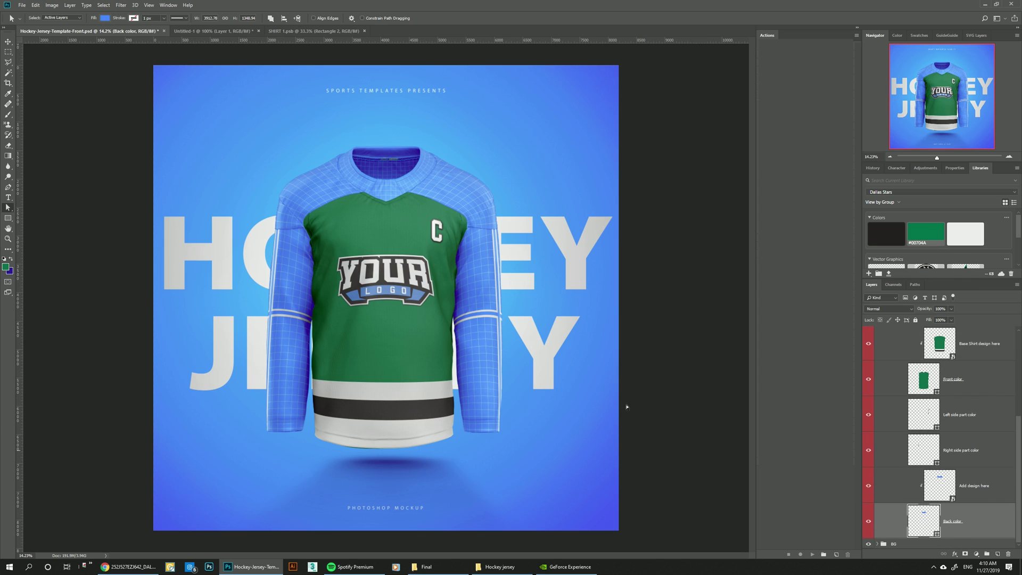
{"action": "left_click", "coordinate": [878, 488]}
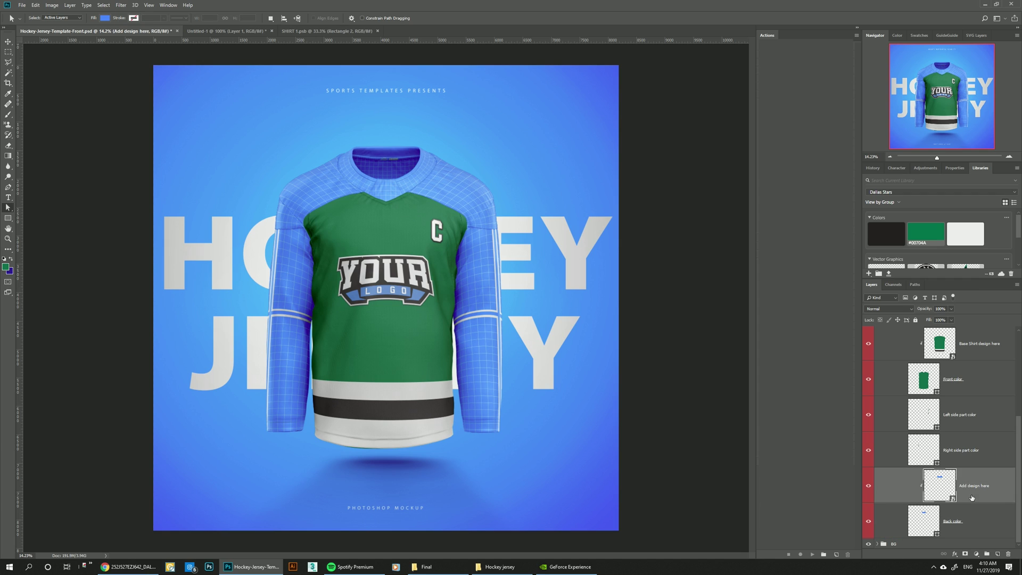
{"action": "left_click", "coordinate": [868, 486]}
{"action": "left_click", "coordinate": [958, 521]}
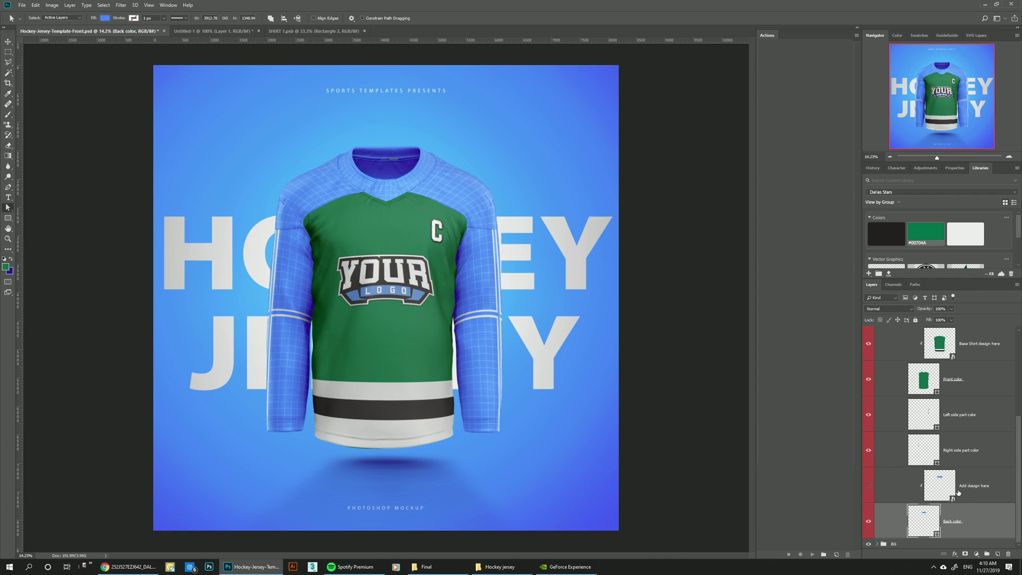
{"action": "left_click", "coordinate": [933, 235]}
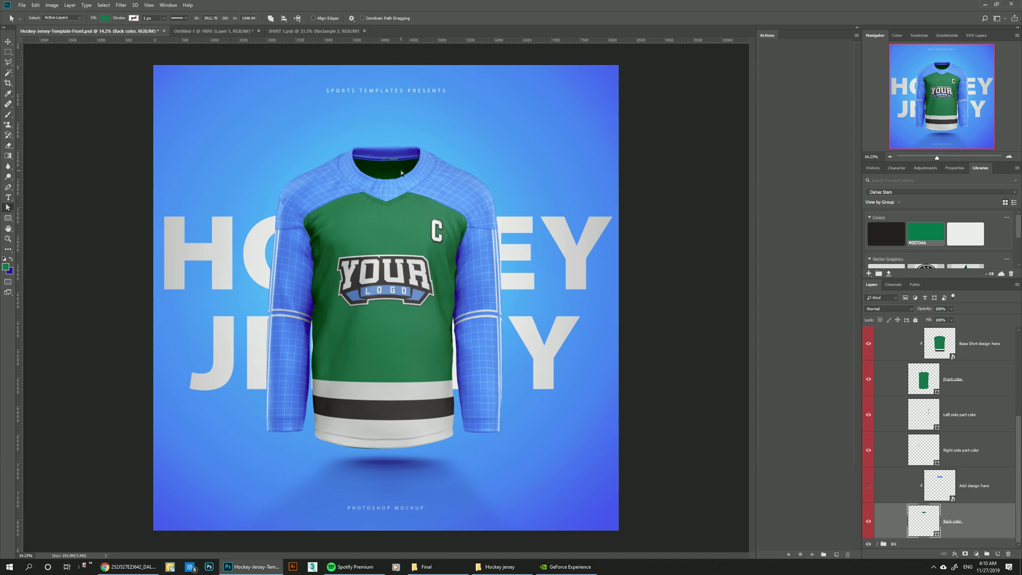
{"action": "double_click", "coordinate": [926, 512]}
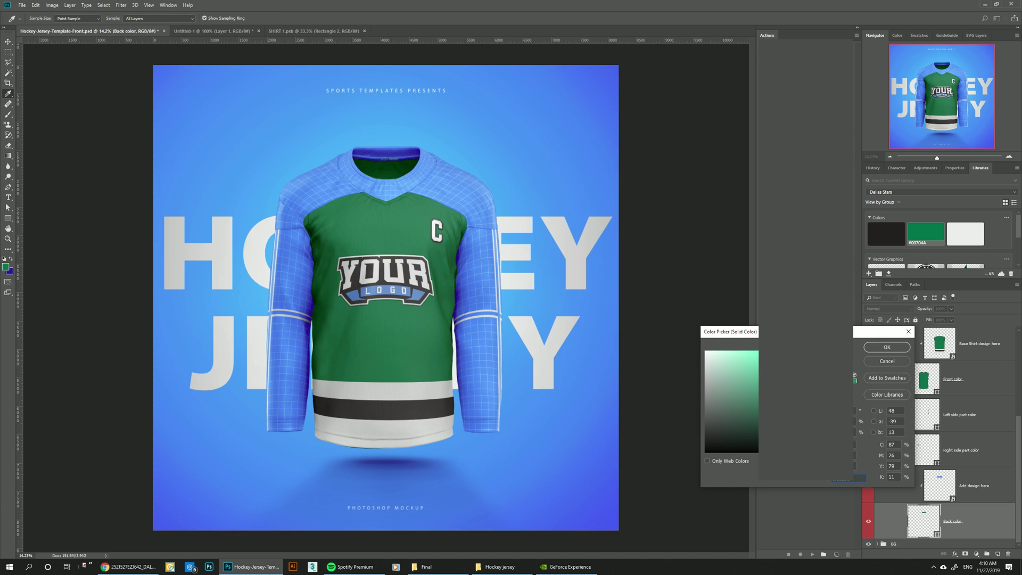
{"action": "left_click", "coordinate": [887, 347]}
Collapse the Torso group and open the right sleeve's Add design here smart object from the Sleeves group.
{"action": "scroll", "coordinate": [914, 415], "scroll_direction": "up", "scroll_amount": 3}
{"action": "left_click", "coordinate": [915, 423]}
{"action": "left_click", "coordinate": [915, 402]}
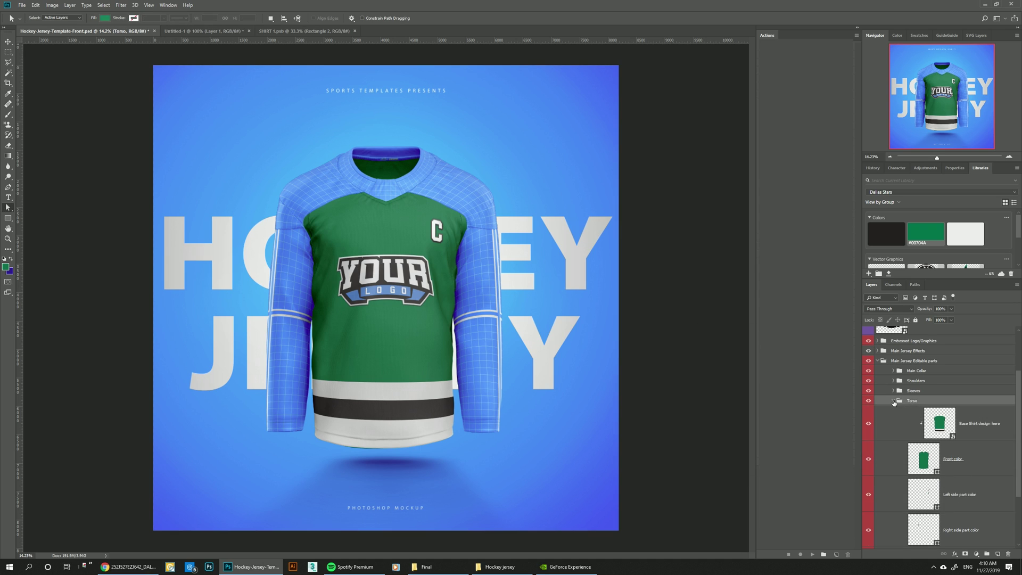
{"action": "left_click", "coordinate": [893, 400]}
{"action": "left_click", "coordinate": [898, 457]}
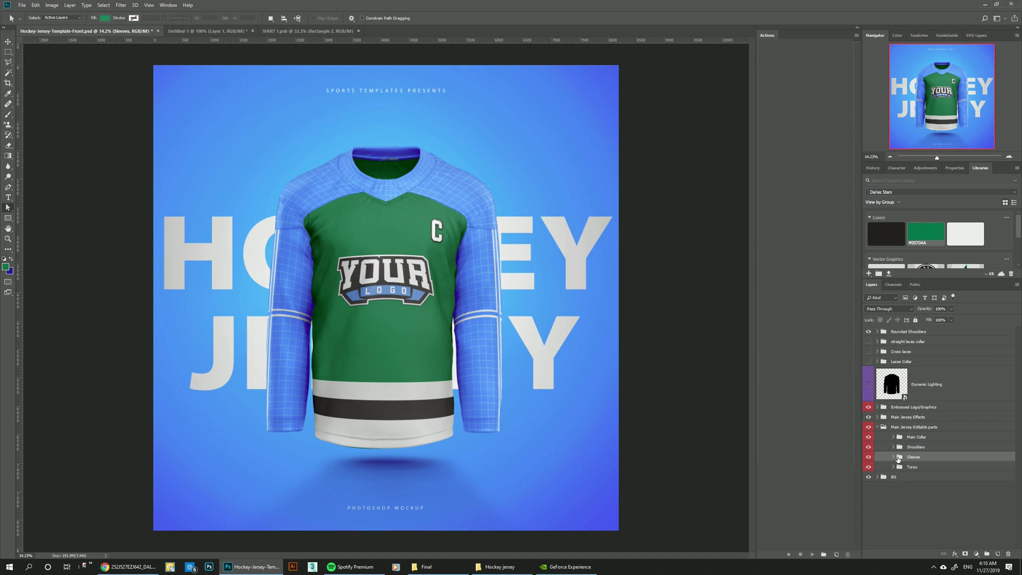
{"action": "left_click", "coordinate": [893, 457]}
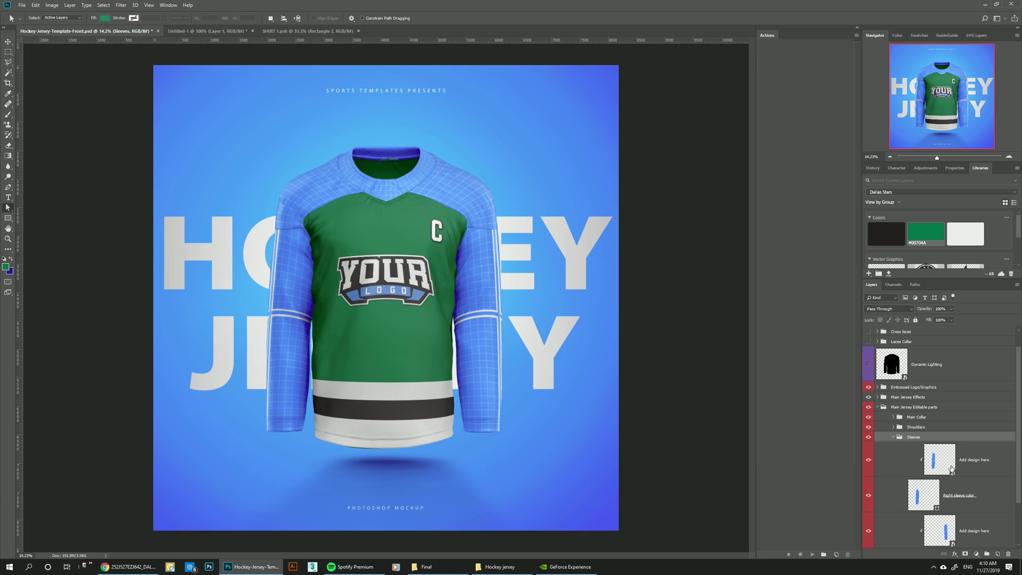
{"action": "double_click", "coordinate": [940, 461]}
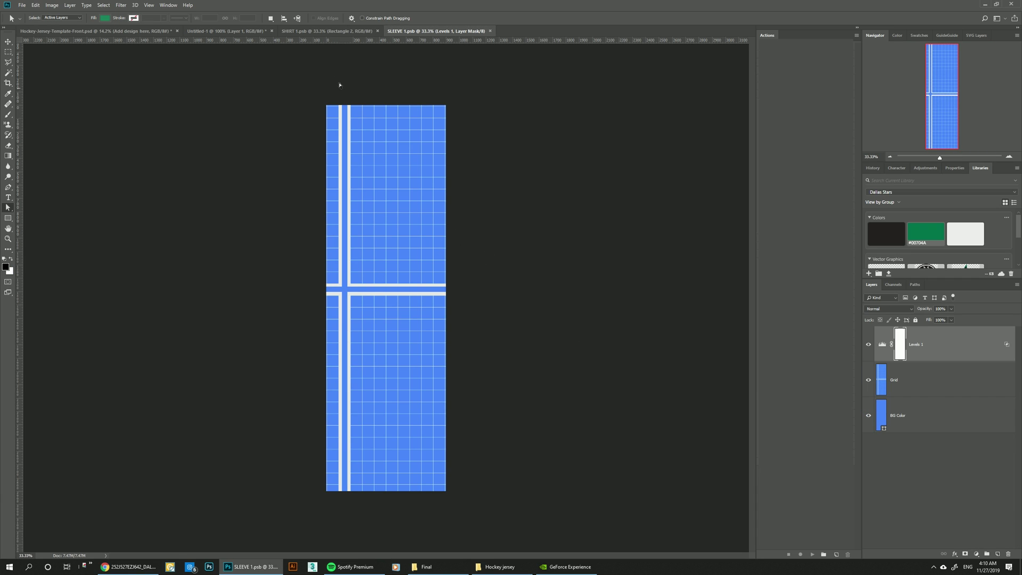
Check the reference jersey's sleeve stripes, and draw a white rectangle about 1077 × 625 px across the middle of the sleeve design.
{"action": "left_click", "coordinate": [245, 29]}
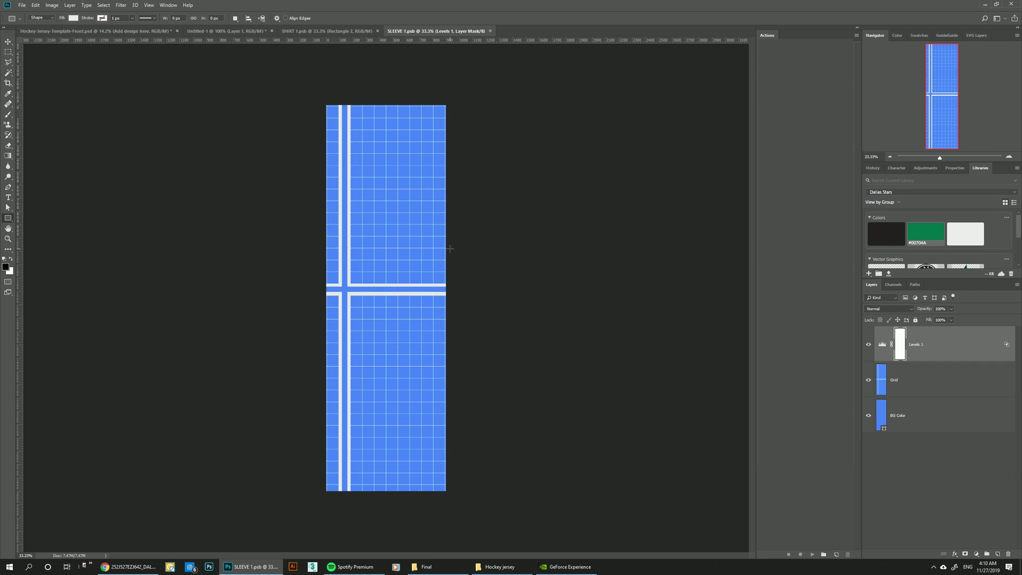
{"action": "left_click_drag", "start_coordinate": [450, 248], "coordinate": [307, 332]}
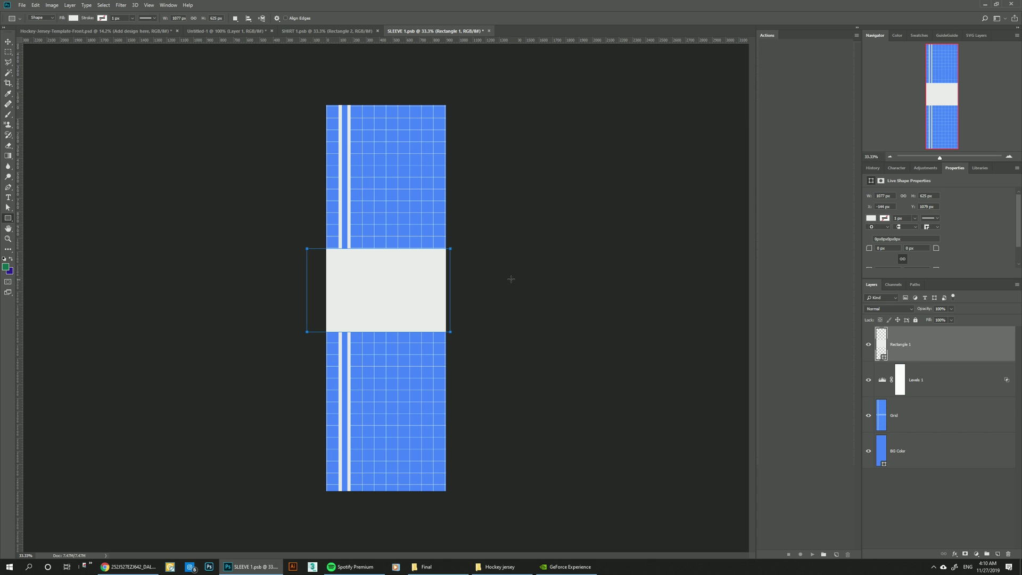
Draw a rectangle about 1245 × 256 px across the white sleeve band, recolour it library black #231F20 and centre it in the band.
{"action": "left_click_drag", "start_coordinate": [464, 267], "coordinate": [299, 301]}
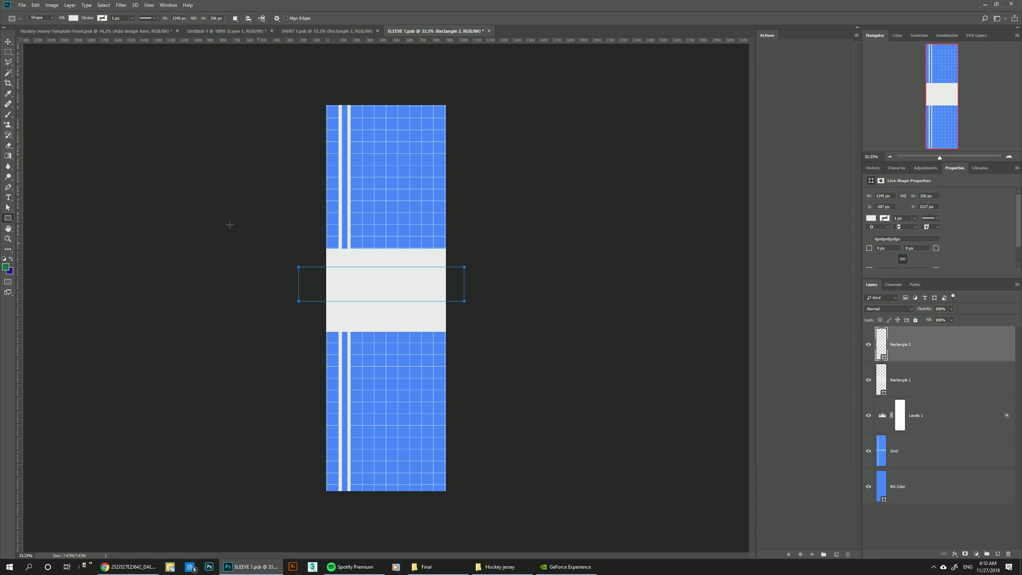
{"action": "left_click", "coordinate": [989, 168]}
{"action": "left_click", "coordinate": [886, 233]}
{"action": "left_click", "coordinate": [11, 44]}
{"action": "left_click_drag", "start_coordinate": [418, 286], "coordinate": [419, 292]}
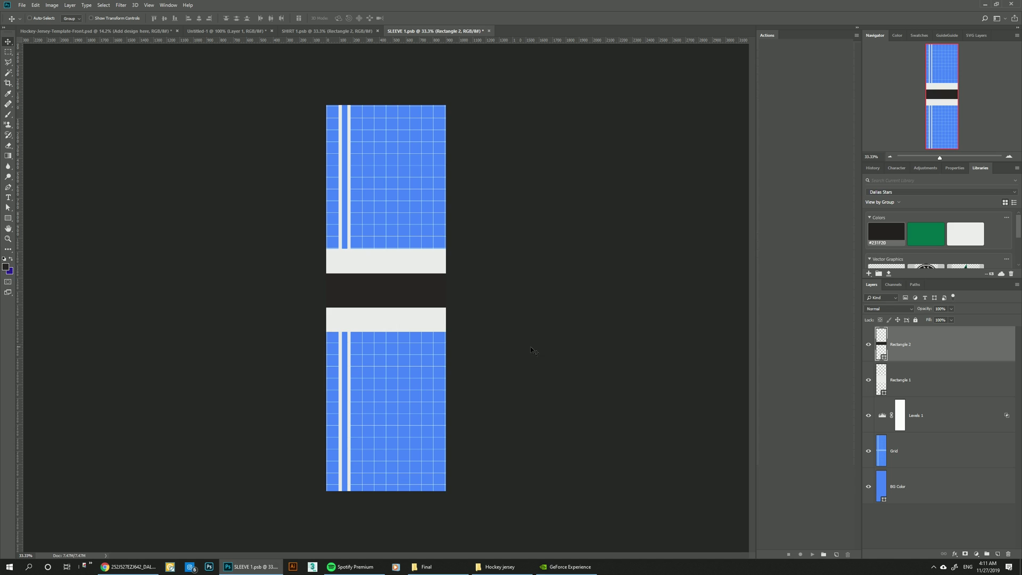
Check the reference jersey, paste the number 14 above the sleeve stripes, enlarge it to about 538 px and make it library white.
{"action": "key", "text": "ctrl+shift+Tab"}
{"action": "key", "text": "ctrl+shift+Tab"}
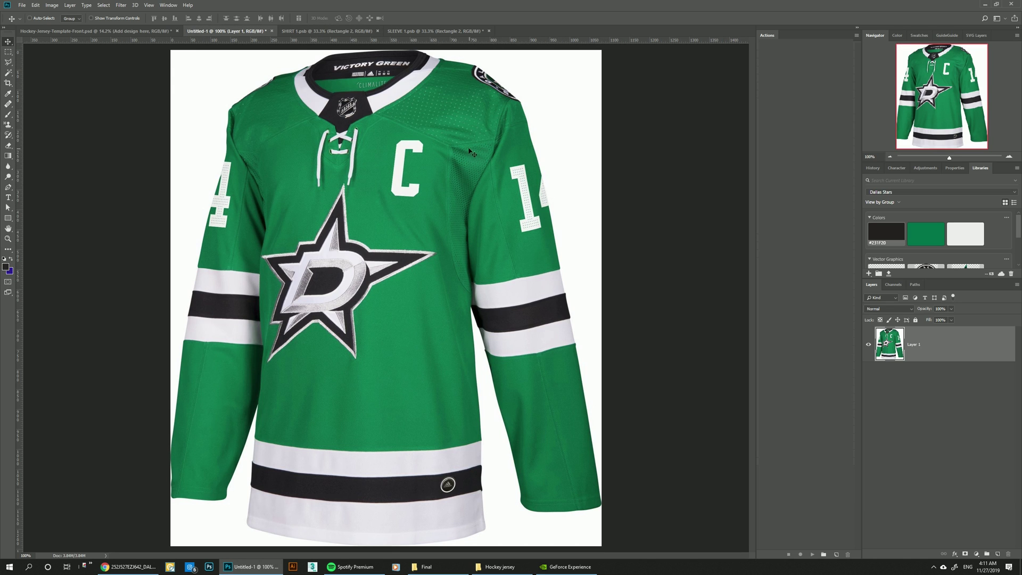
{"action": "left_click", "coordinate": [411, 32]}
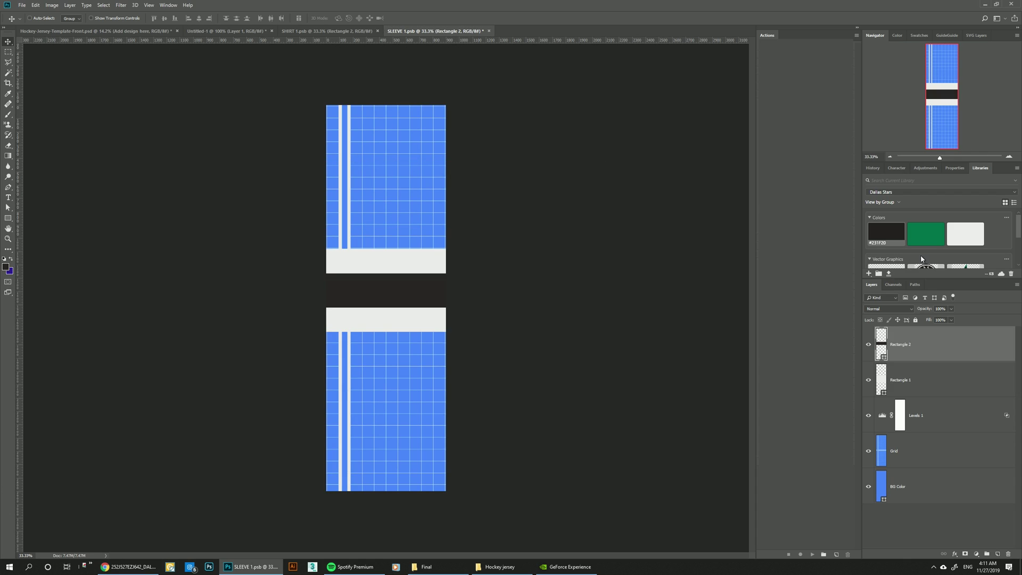
{"action": "key", "text": "ctrl+v"}
{"action": "key", "text": "ctrl+t"}
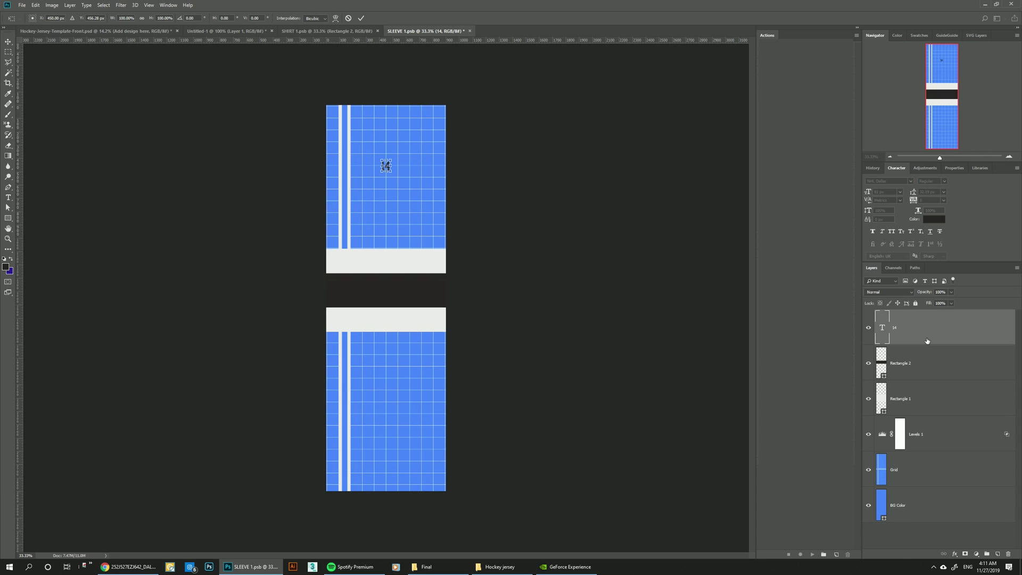
{"action": "left_click_drag", "start_coordinate": [403, 149], "coordinate": [428, 151]}
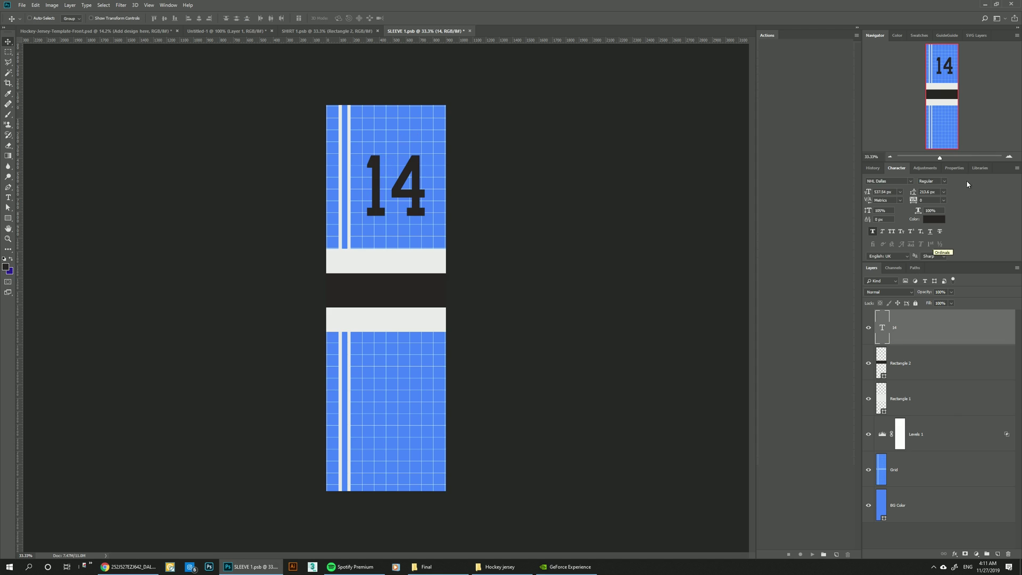
{"action": "key", "text": "Return"}
{"action": "left_click", "coordinate": [979, 168]}
{"action": "left_click", "coordinate": [965, 232]}
Move the Rectangle 1 and Rectangle 2 stripes together slightly down the sleeve design.
{"action": "left_click", "coordinate": [900, 379]}
{"action": "left_click", "coordinate": [900, 415], "text": "shift"}
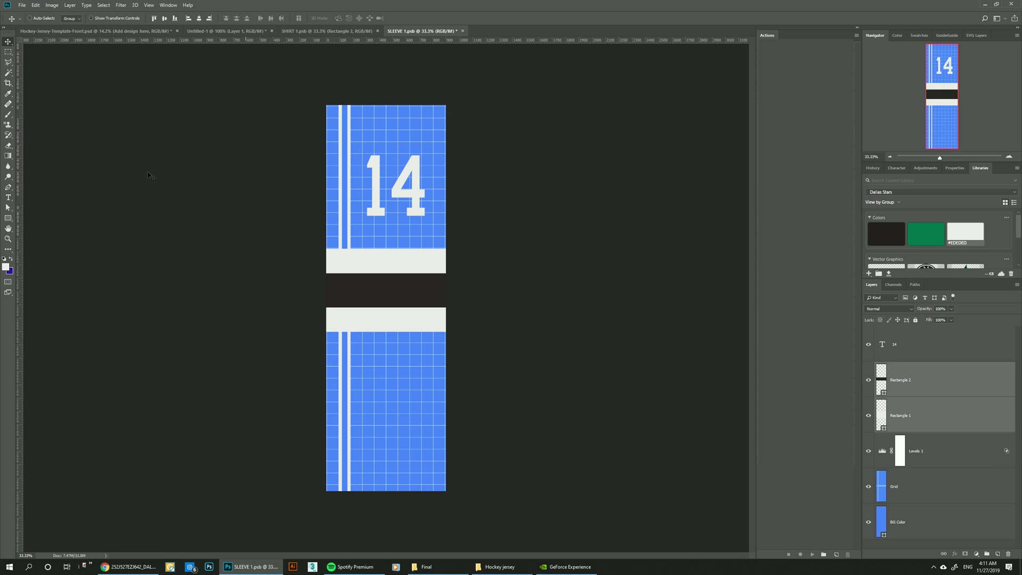
{"action": "left_click_drag", "start_coordinate": [371, 235], "coordinate": [415, 292]}
Hide the Grid layer and move the Levels 1 adjustment above the number 14 layer.
{"action": "left_click", "coordinate": [876, 489]}
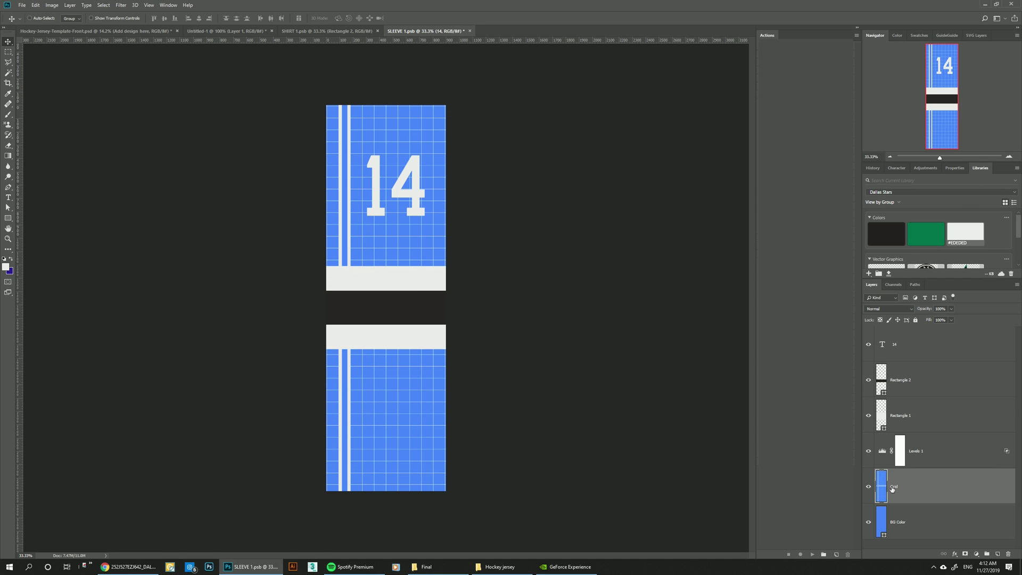
{"action": "left_click", "coordinate": [868, 486]}
{"action": "left_click_drag", "start_coordinate": [921, 451], "coordinate": [910, 342]}
Recolour the sleeve's BG Color layer to library green #00704A, save the design and check it on the mockup.
{"action": "left_click", "coordinate": [905, 522]}
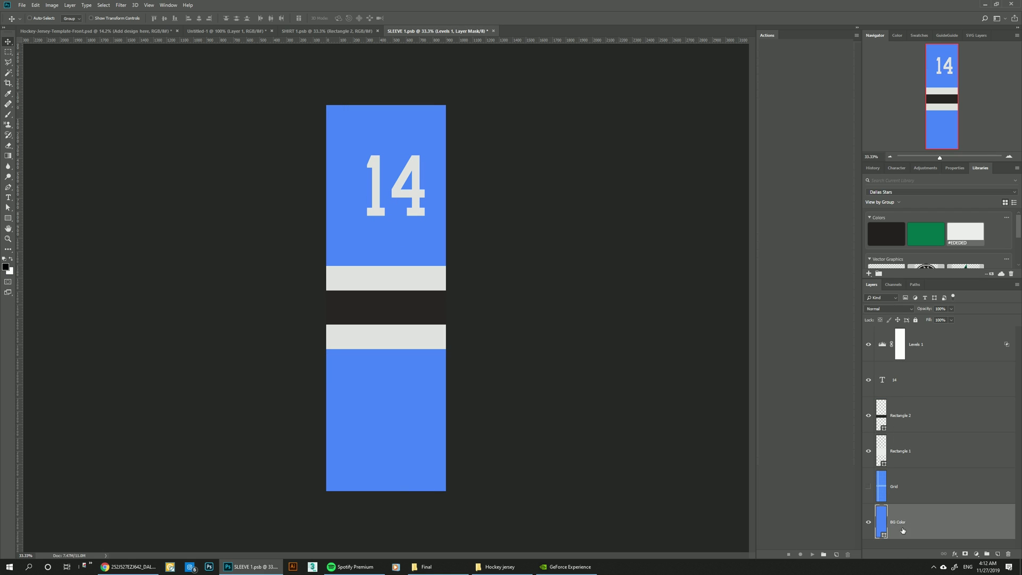
{"action": "left_click", "coordinate": [920, 245]}
{"action": "key", "text": "ctrl+s"}
{"action": "left_click", "coordinate": [101, 31]}
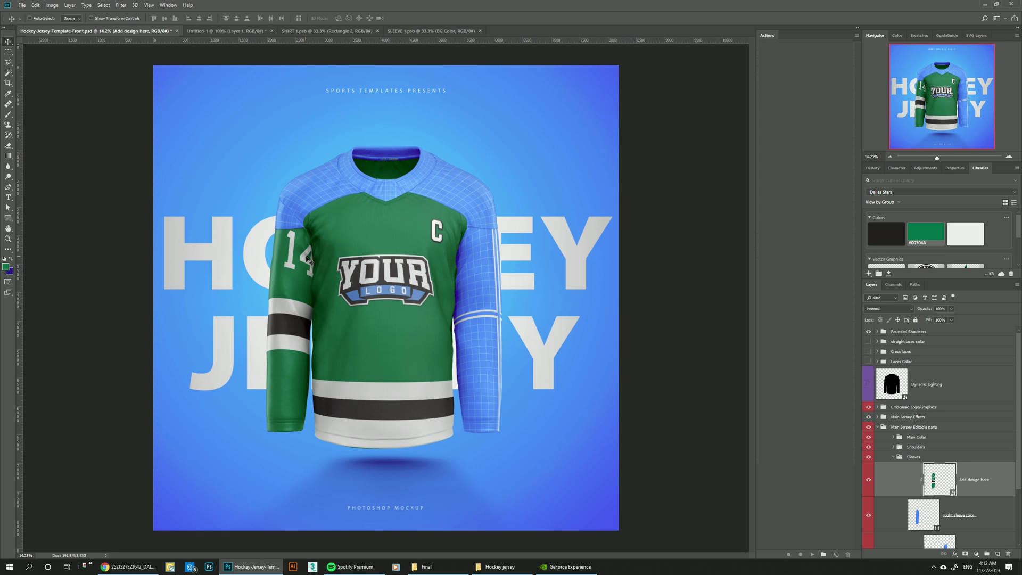
Shift the number 14 past the sleeve design's left edge so only the 4 shows, save and check the mockup.
{"action": "left_click", "coordinate": [433, 31]}
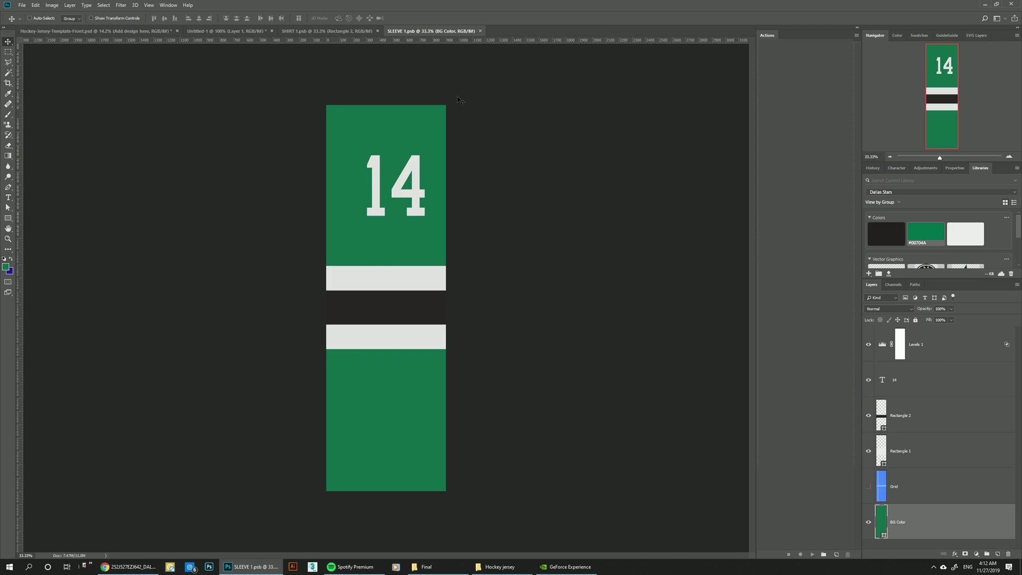
{"action": "left_click", "coordinate": [898, 380]}
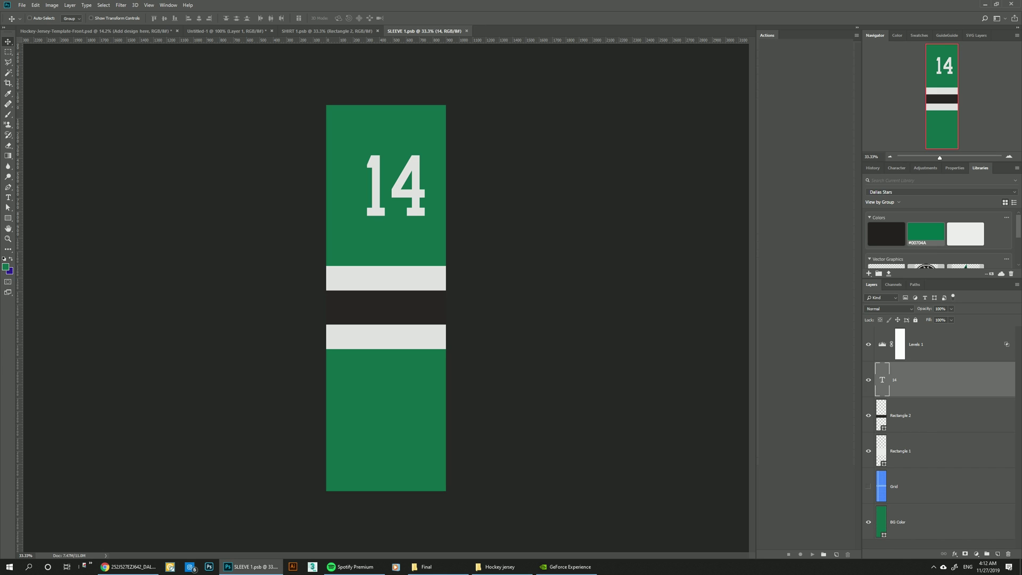
{"action": "left_click_drag", "start_coordinate": [418, 223], "coordinate": [355, 221]}
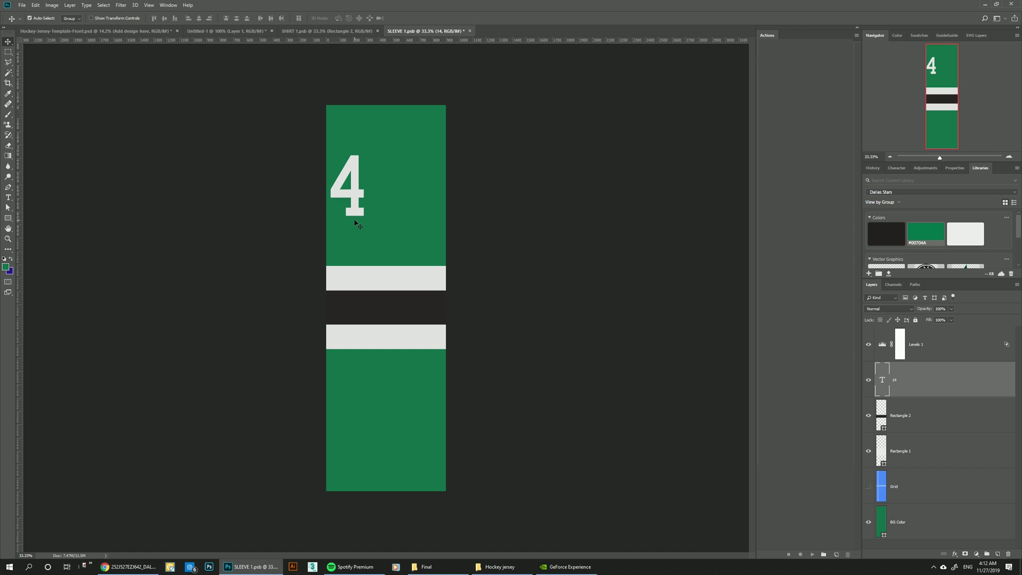
{"action": "key", "text": "ctrl+s"}
{"action": "left_click", "coordinate": [87, 33]}
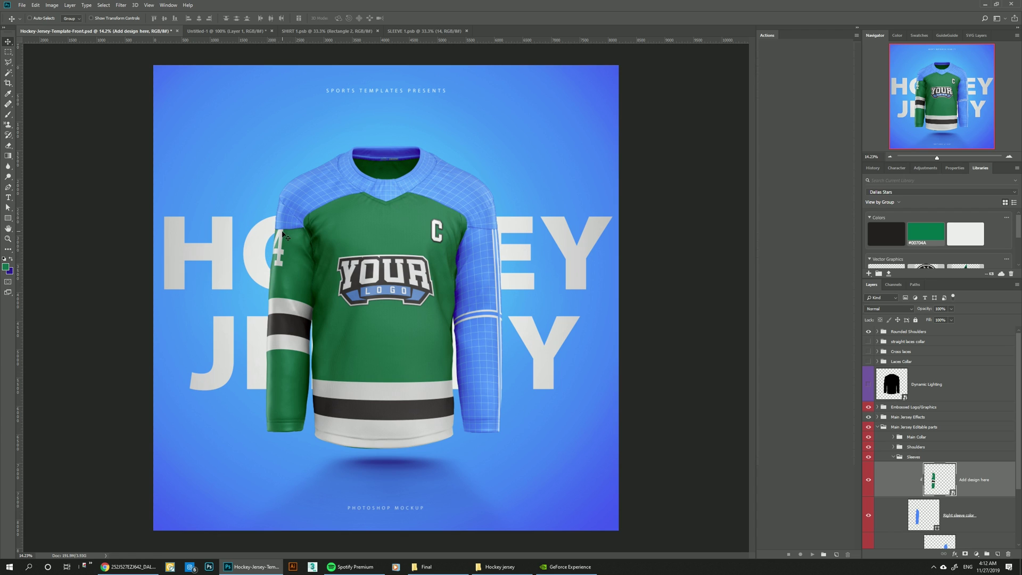
Lower the number closer to the sleeve stripes, save, and recolour the mockup's Right sleeve color layer to library green #00704A.
{"action": "left_click", "coordinate": [405, 31]}
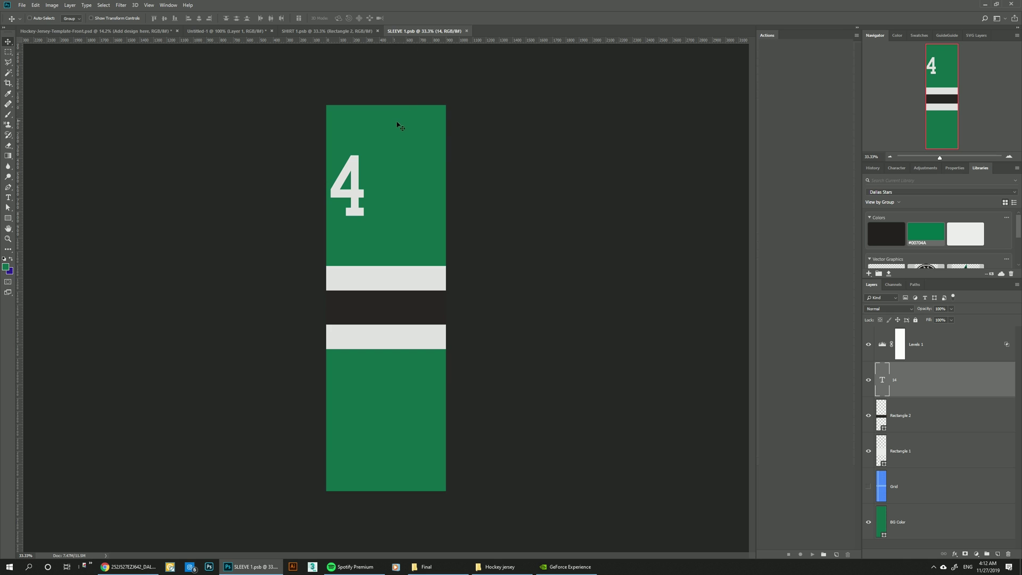
{"action": "left_click_drag", "start_coordinate": [359, 189], "coordinate": [360, 209]}
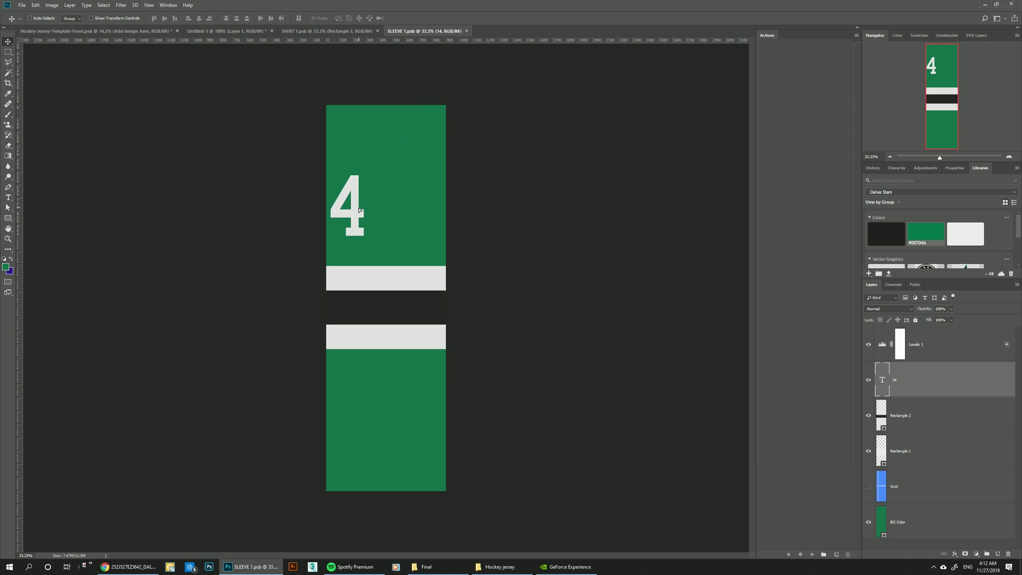
{"action": "left_click", "coordinate": [96, 31]}
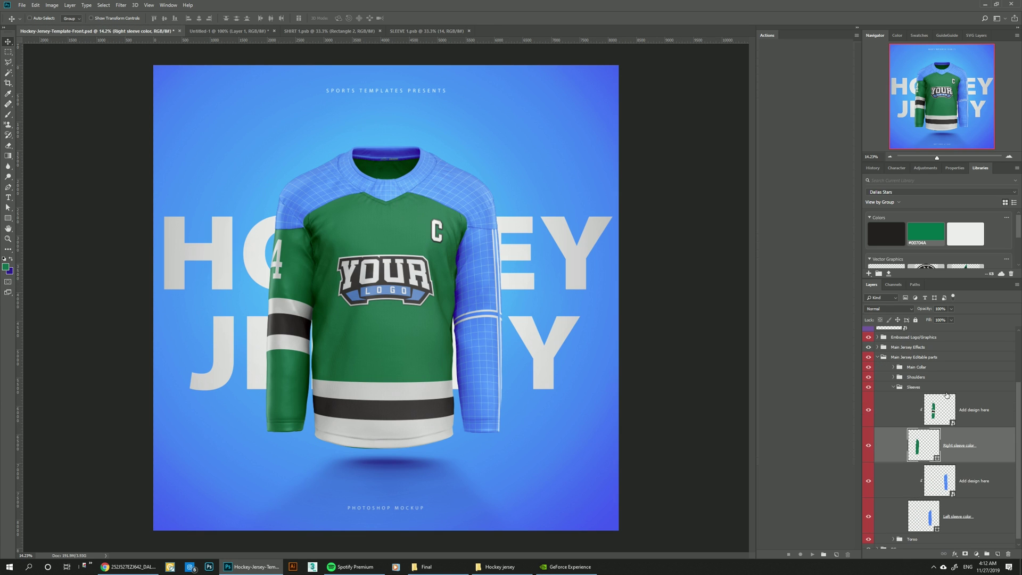
Open the left sleeve's Add design here smart object and copy the number 14 and both stripe layers into it from SLEEVE 1.
{"action": "left_click", "coordinate": [942, 482]}
{"action": "double_click", "coordinate": [942, 483]}
{"action": "left_click", "coordinate": [425, 31]}
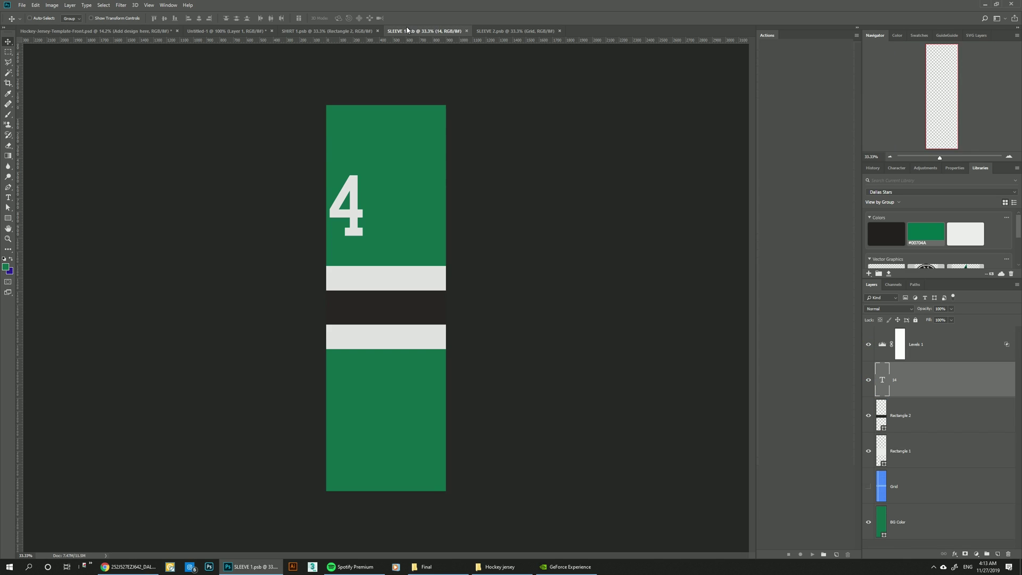
{"action": "left_click_drag", "start_coordinate": [425, 31], "coordinate": [96, 162]}
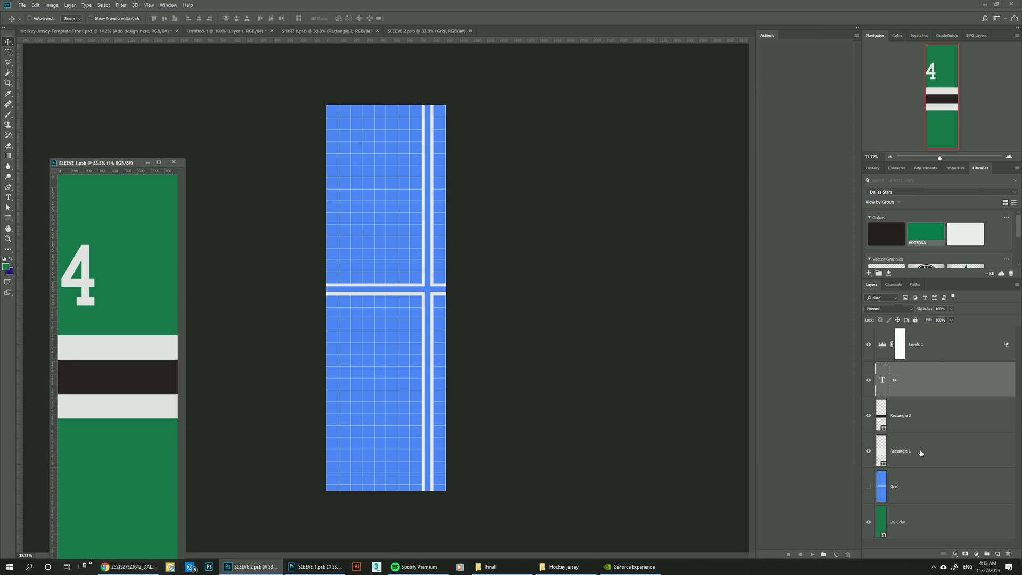
{"action": "left_click", "coordinate": [921, 453], "text": "shift"}
{"action": "left_click_drag", "start_coordinate": [922, 381], "coordinate": [448, 296]}
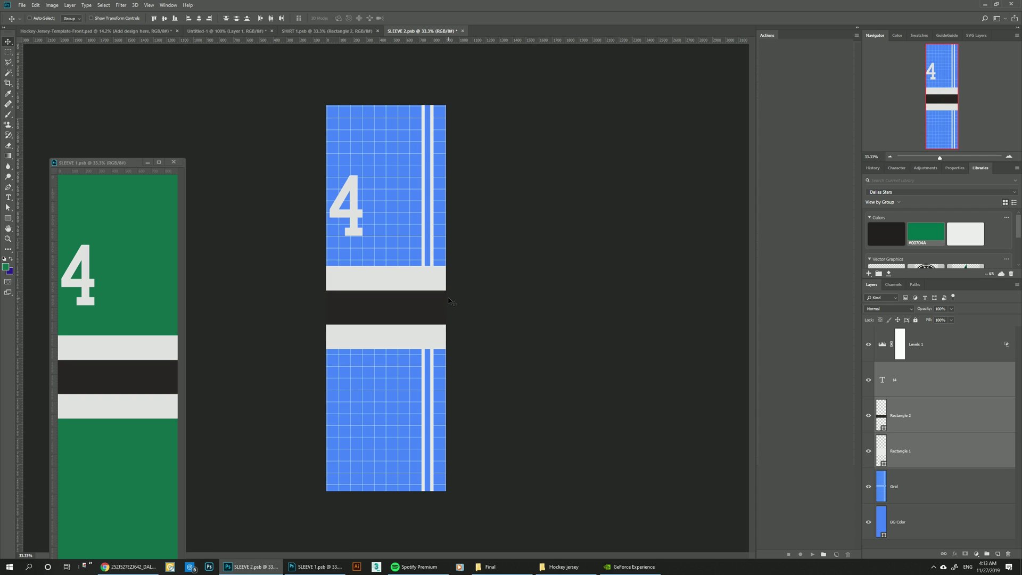
Hide the Grid layer in SLEEVE 2 and recolour its BG Color layer to library green #00704A.
{"action": "left_click", "coordinate": [888, 494]}
{"action": "left_click", "coordinate": [869, 487]}
{"action": "left_click", "coordinate": [901, 518]}
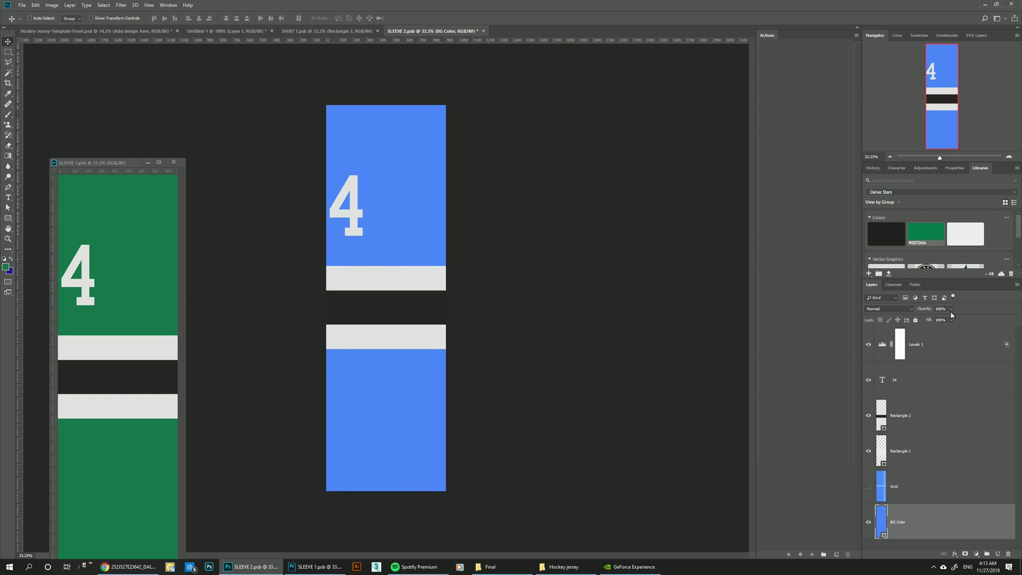
{"action": "left_click", "coordinate": [924, 244]}
Shift the number 14 to the right edge of SLEEVE 2 so the 4 is cut off, save and return to the mockup.
{"action": "left_click", "coordinate": [897, 392]}
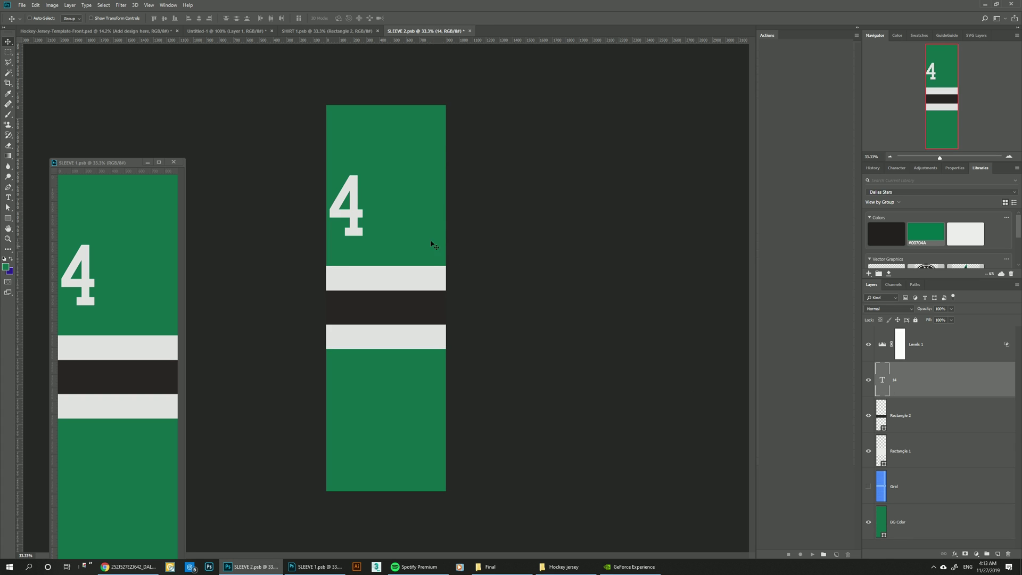
{"action": "left_click_drag", "start_coordinate": [374, 213], "coordinate": [481, 225]}
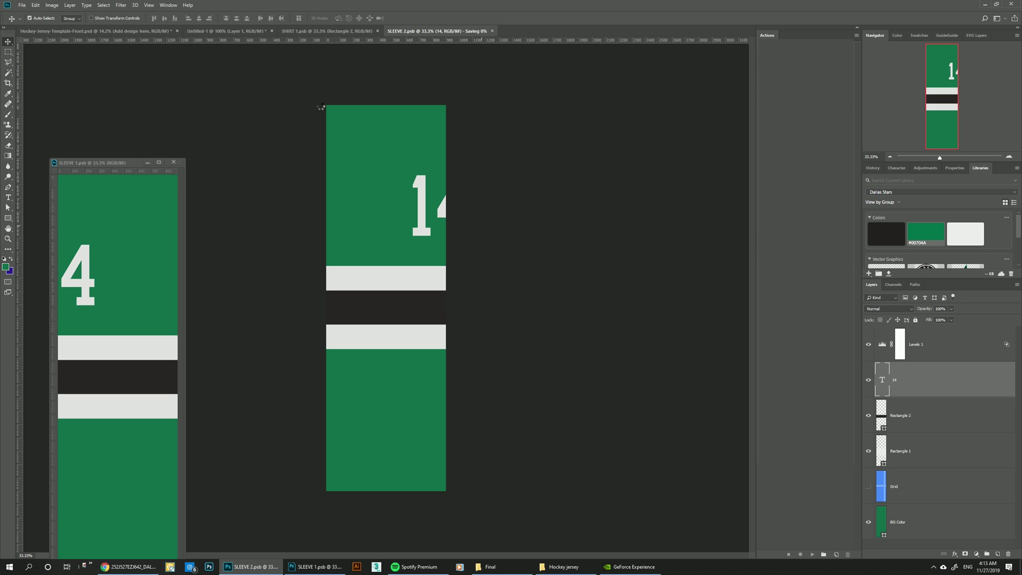
{"action": "left_click", "coordinate": [68, 32]}
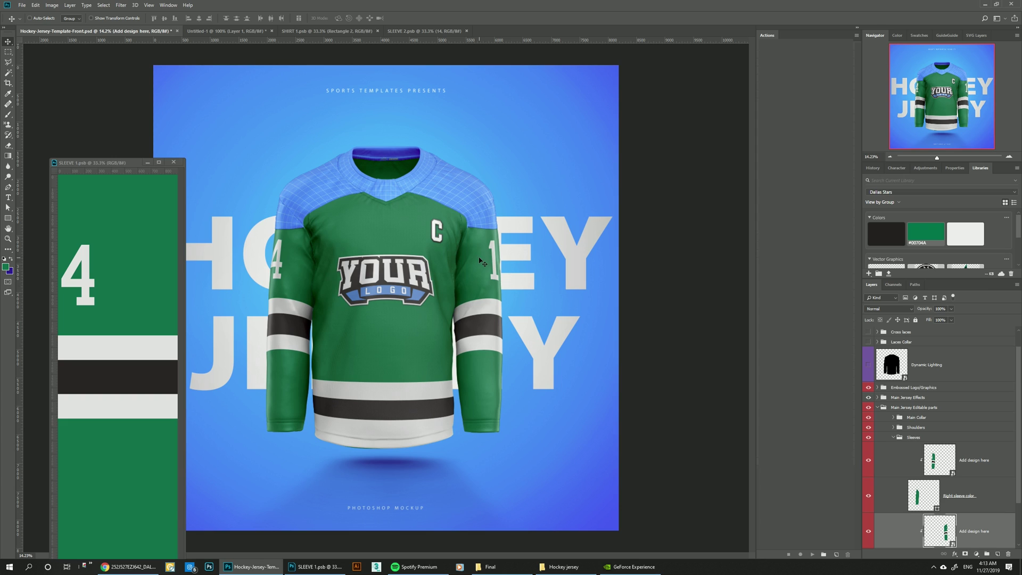
Recolour the mockup's Left sleeve color layer to library green #00704A and collapse the Sleeves group.
{"action": "left_click", "coordinate": [498, 262], "text": "ctrl"}
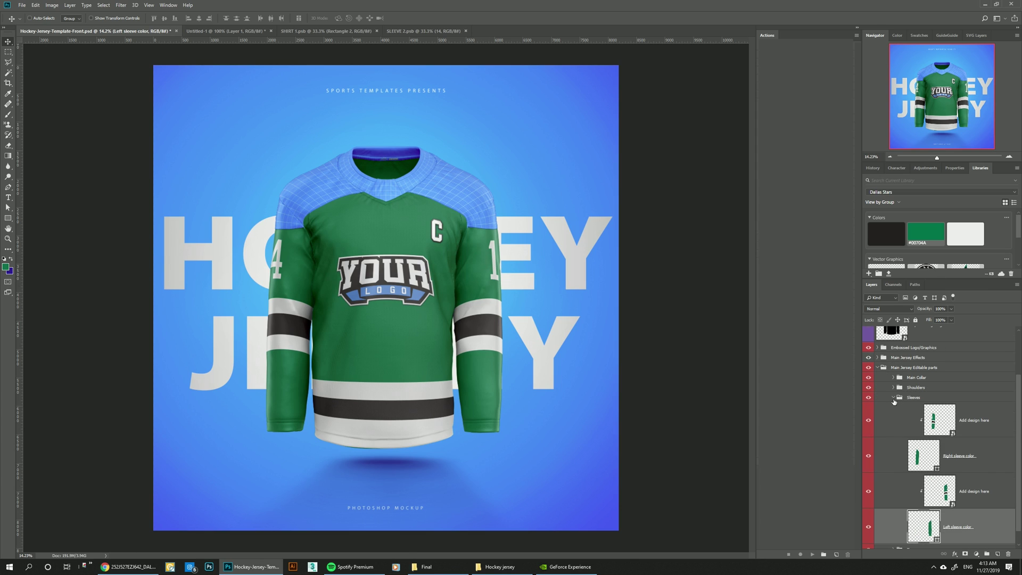
{"action": "left_click", "coordinate": [893, 398]}
Hide both Add design here layers in the Shoulders group, select Right shoulder color and collapse the group.
{"action": "left_click", "coordinate": [918, 447]}
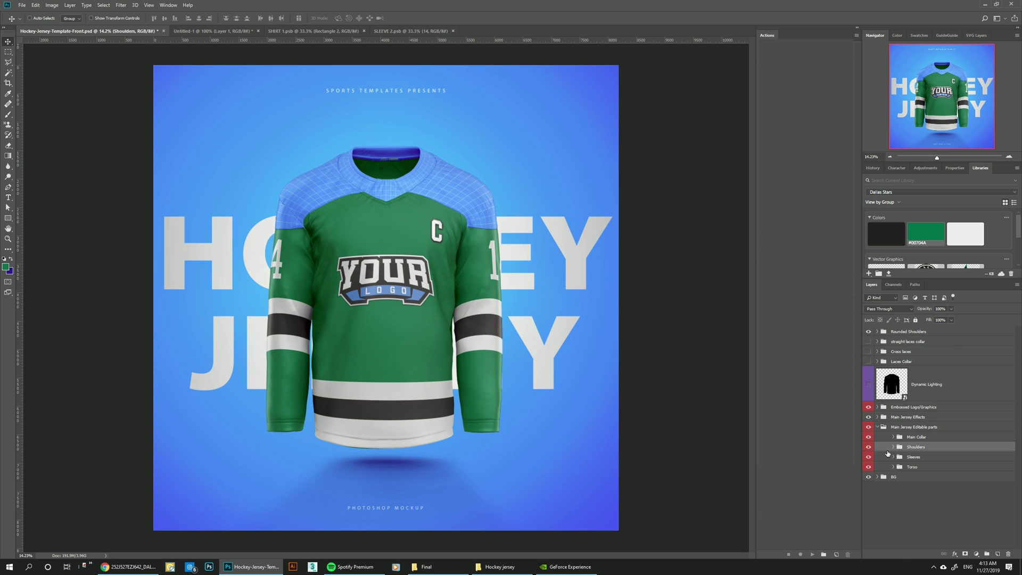
{"action": "left_click", "coordinate": [893, 448]}
{"action": "scroll", "coordinate": [933, 468], "scroll_direction": "down", "scroll_amount": 2}
{"action": "scroll", "coordinate": [933, 468], "scroll_direction": "down", "scroll_amount": 1}
{"action": "left_click", "coordinate": [905, 399]}
{"action": "left_click", "coordinate": [868, 399]}
{"action": "left_click", "coordinate": [907, 495]}
{"action": "left_click", "coordinate": [945, 448]}
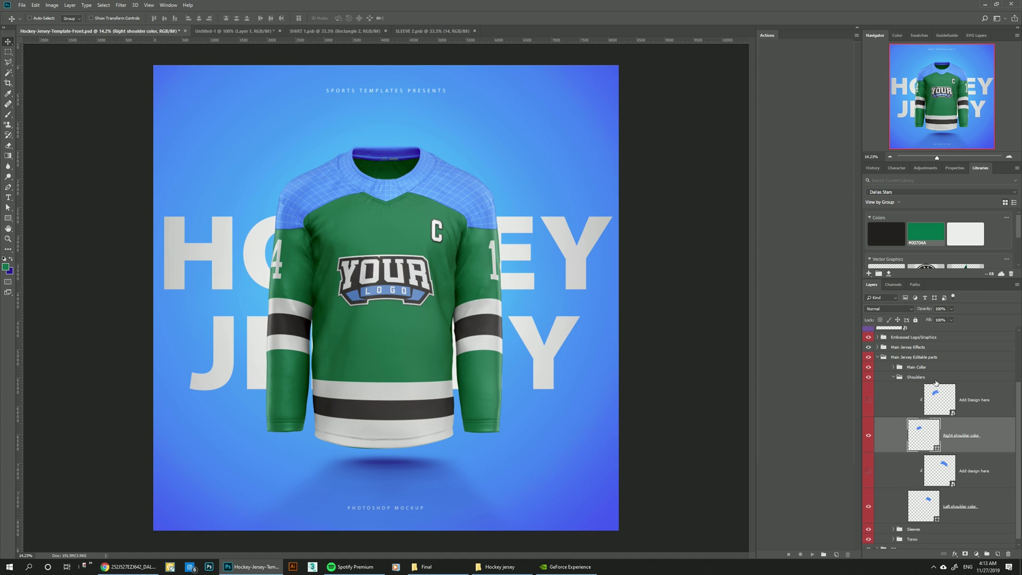
{"action": "left_click", "coordinate": [893, 377]}
Expand the Main Collar group, select the back stripe design layer and check the collar colours on the reference jersey.
{"action": "left_click", "coordinate": [896, 438]}
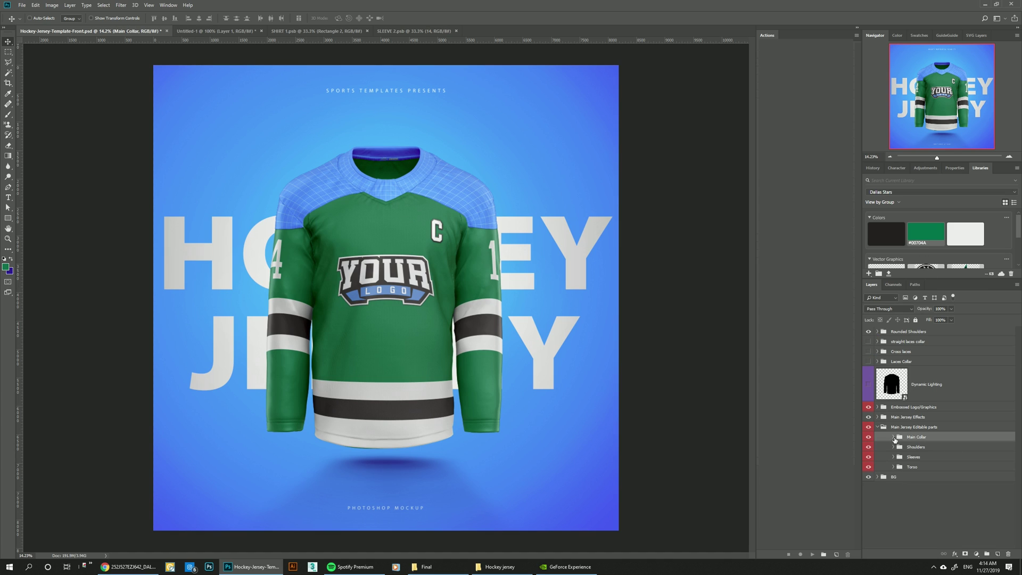
{"action": "left_click", "coordinate": [893, 437]}
{"action": "scroll", "coordinate": [411, 156], "scroll_direction": "up", "scroll_amount": 15}
{"action": "left_click", "coordinate": [535, 217], "text": "ctrl"}
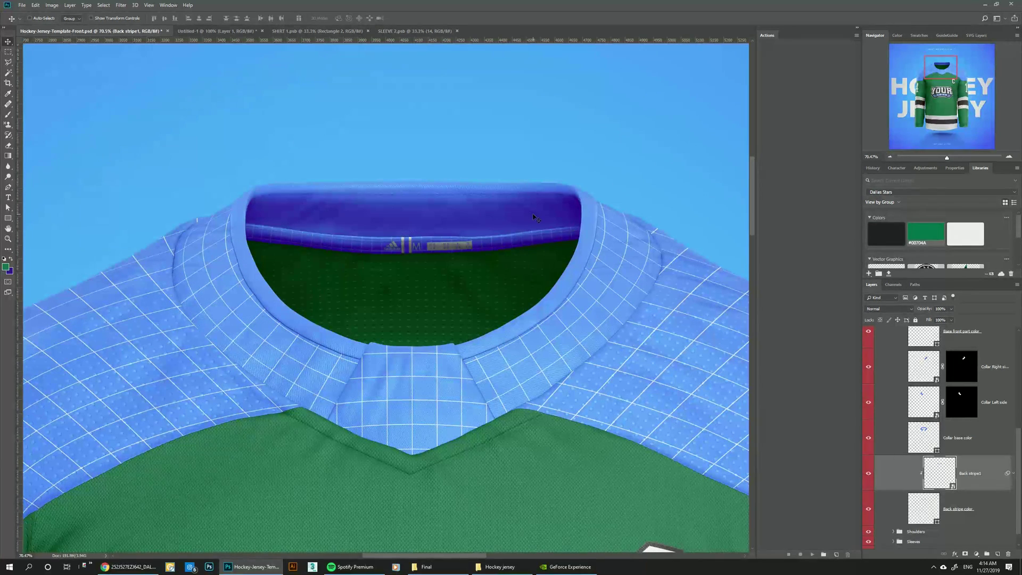
{"action": "left_click", "coordinate": [200, 32]}
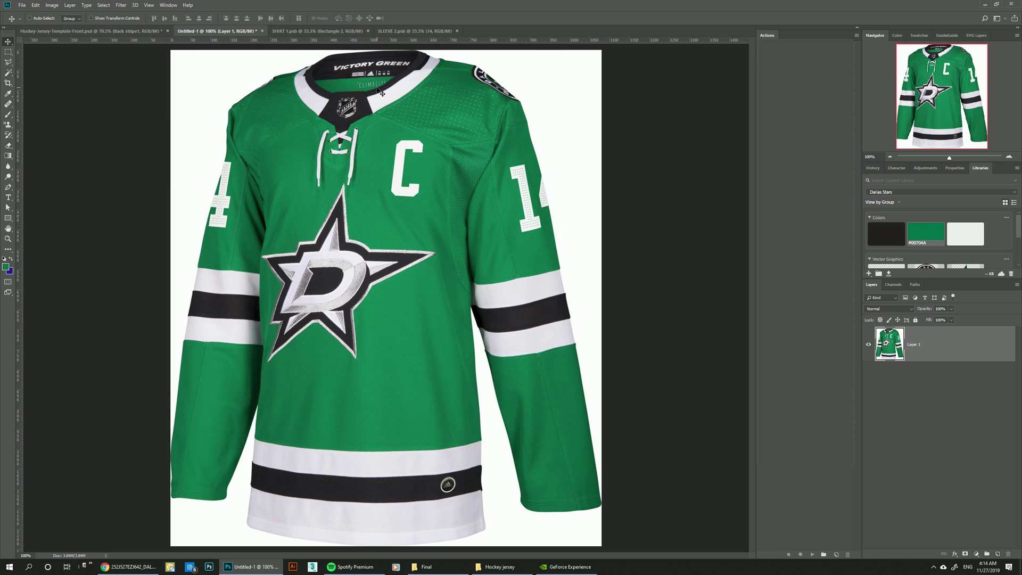
{"action": "left_click", "coordinate": [115, 30]}
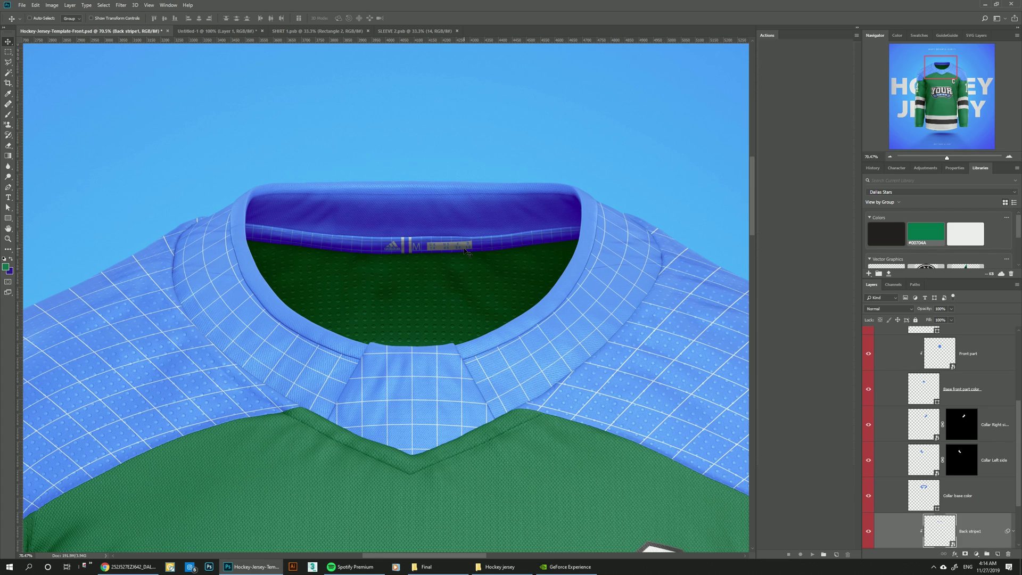
Open the collar's Back stripe1 smart object and move Rectangle 1 below the Levels 1 adjustment.
{"action": "scroll", "coordinate": [969, 482], "scroll_direction": "down", "scroll_amount": 2}
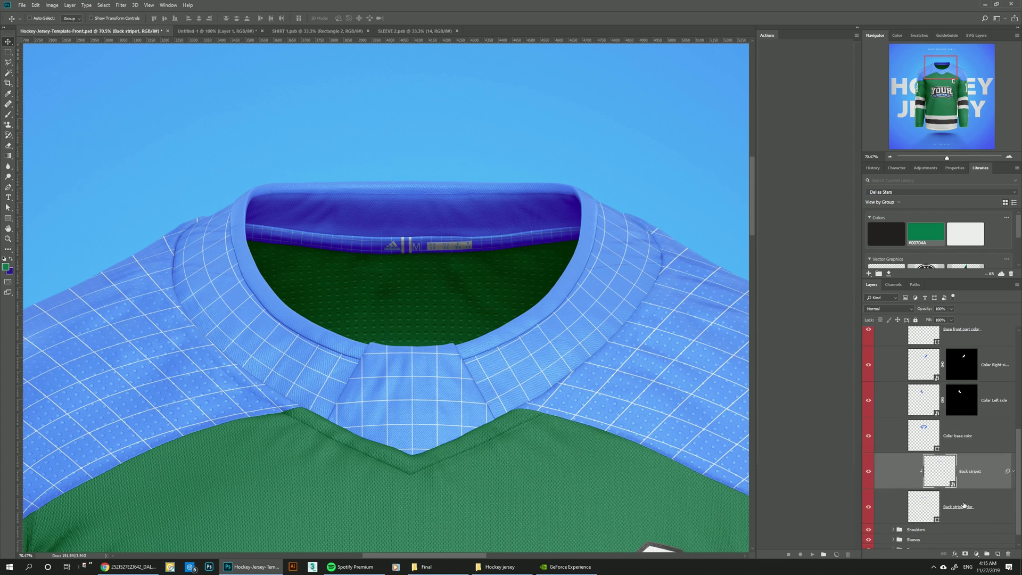
{"action": "double_click", "coordinate": [945, 472]}
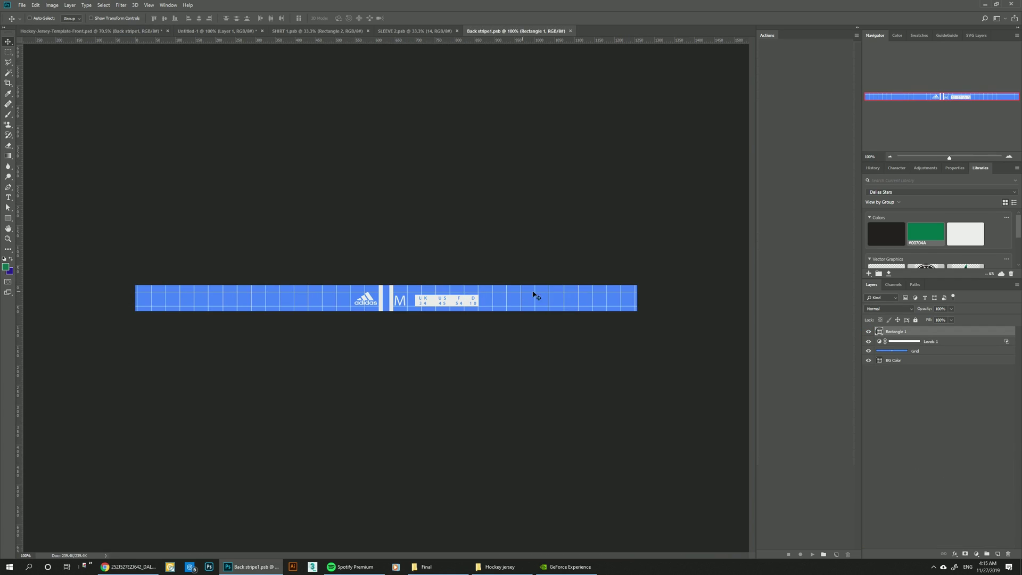
{"action": "left_click_drag", "start_coordinate": [897, 334], "coordinate": [897, 347]}
Hide the Grid layer in the back stripe design and recolour its BG Color layer to library black #231F20.
{"action": "left_click", "coordinate": [877, 353]}
{"action": "left_click", "coordinate": [868, 351]}
{"action": "left_click", "coordinate": [894, 360]}
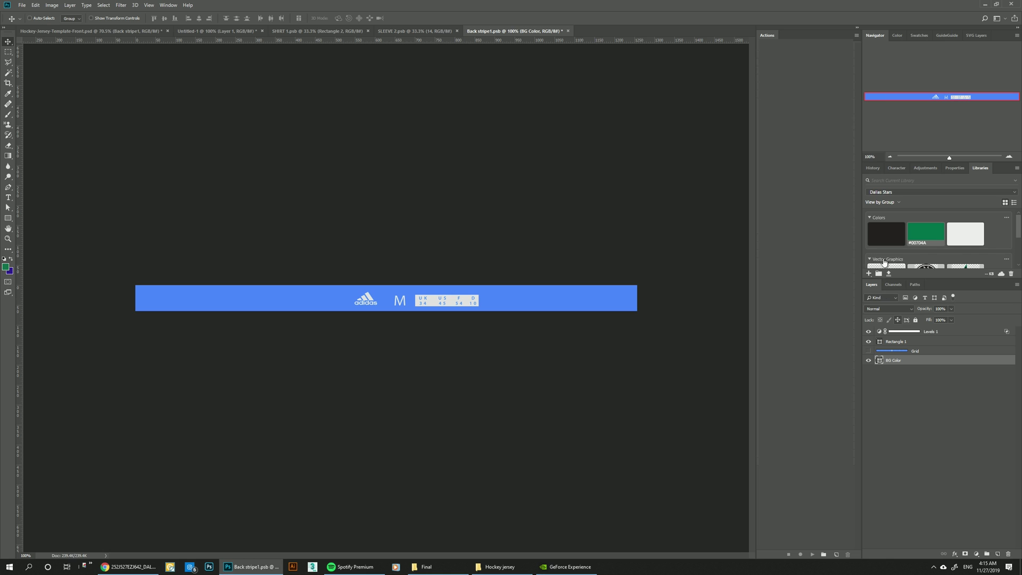
{"action": "left_click", "coordinate": [879, 240]}
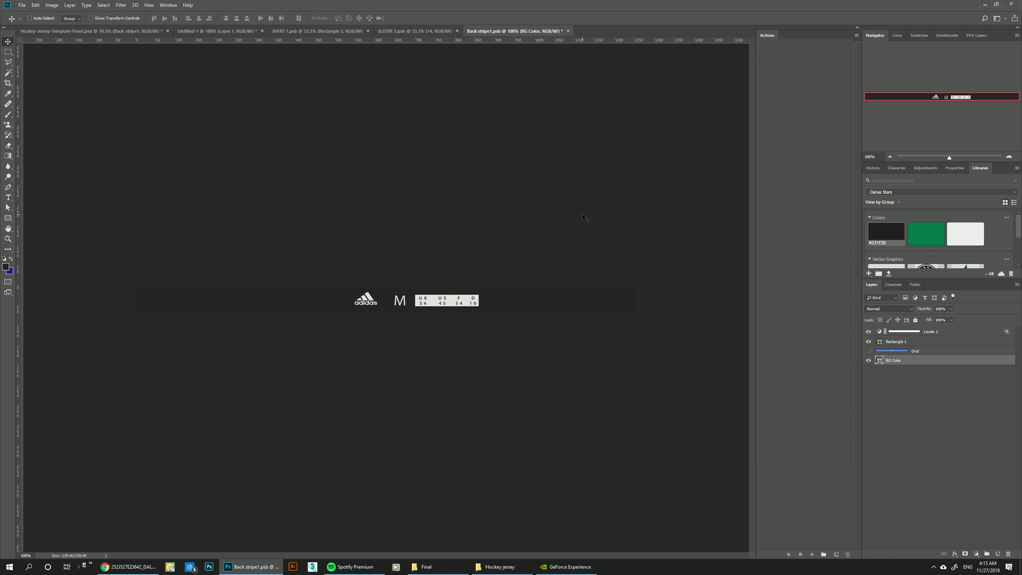
Save and close the collar's back stripe design, and select the Collar Right side layer.
{"action": "left_click", "coordinate": [567, 31]}
{"action": "left_click", "coordinate": [472, 206]}
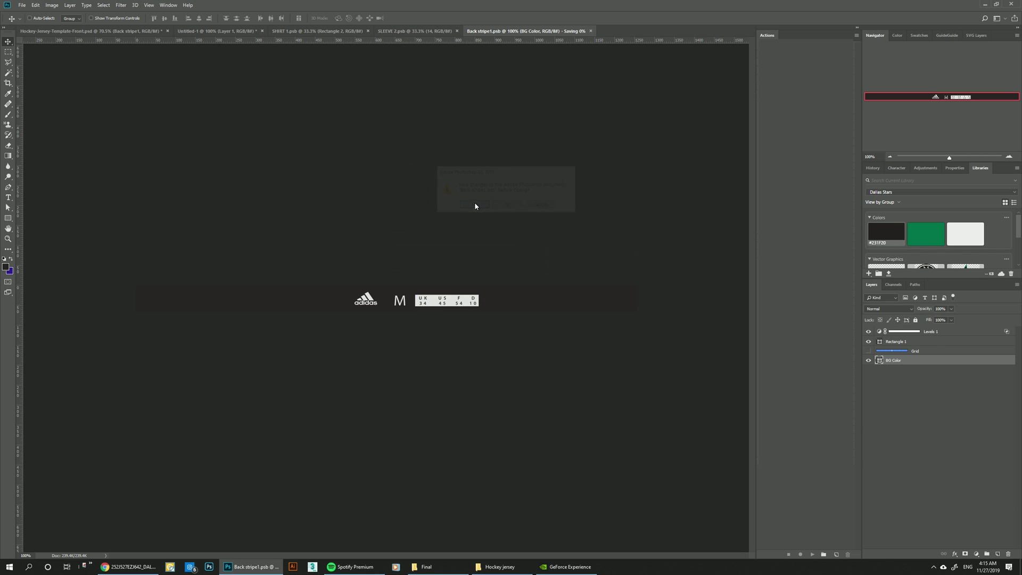
{"action": "left_click", "coordinate": [979, 439]}
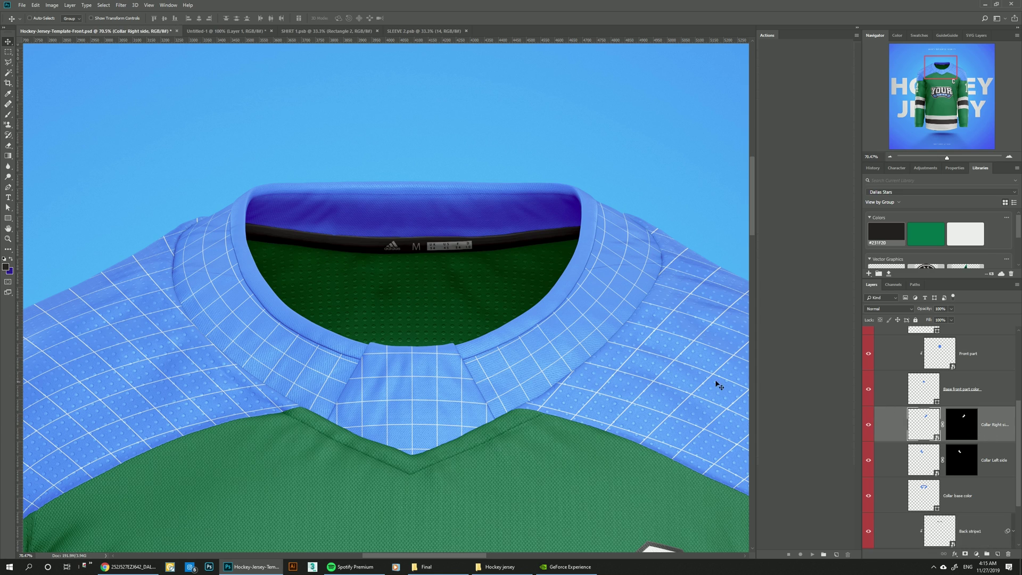
In the Collar Right side smart object, hide the Grid layer, recolour BG Color to the library white, and close the design with its changes saved.
{"action": "double_click", "coordinate": [925, 421]}
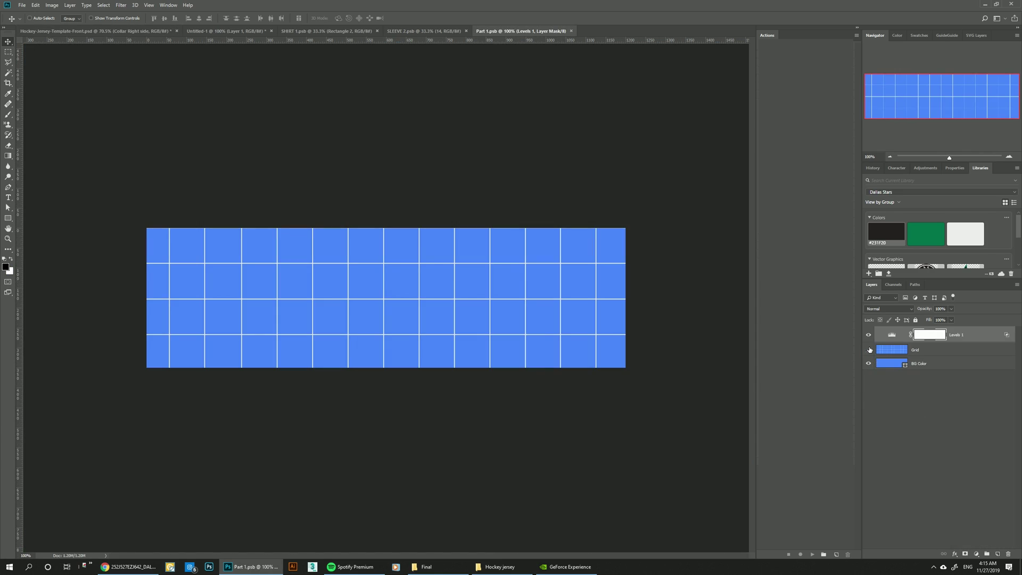
{"action": "left_click", "coordinate": [868, 350]}
{"action": "left_click", "coordinate": [896, 365]}
{"action": "left_click", "coordinate": [965, 234]}
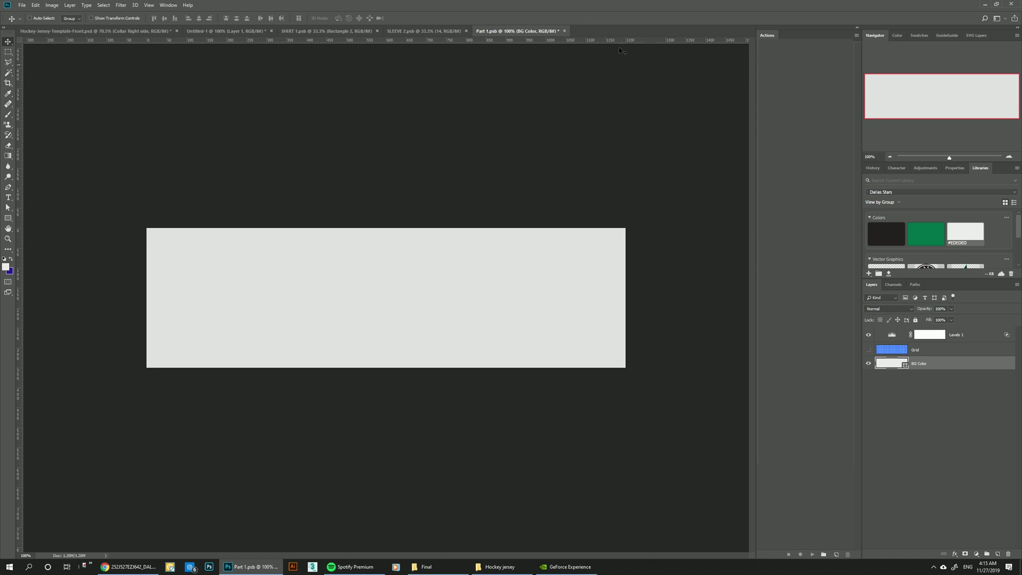
{"action": "left_click", "coordinate": [565, 31]}
Open the Collar Left side smart object, hide its Grid, recolour BG Color to the library white, and save and close it.
{"action": "scroll", "coordinate": [937, 452], "scroll_direction": "down", "scroll_amount": 3}
{"action": "left_click", "coordinate": [923, 498]}
{"action": "double_click", "coordinate": [923, 498]}
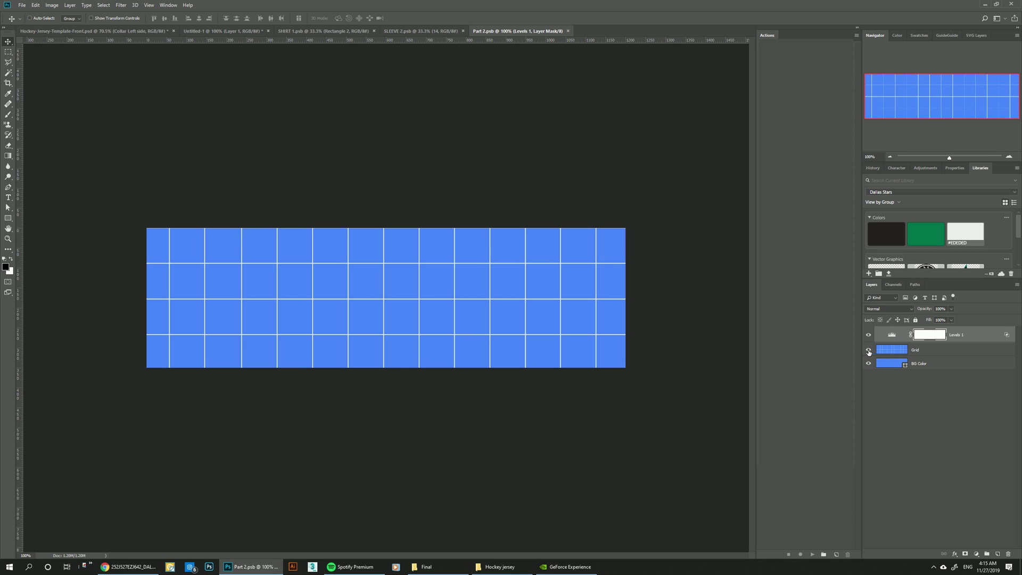
{"action": "left_click", "coordinate": [868, 350]}
{"action": "left_click", "coordinate": [894, 363]}
{"action": "left_click", "coordinate": [966, 234]}
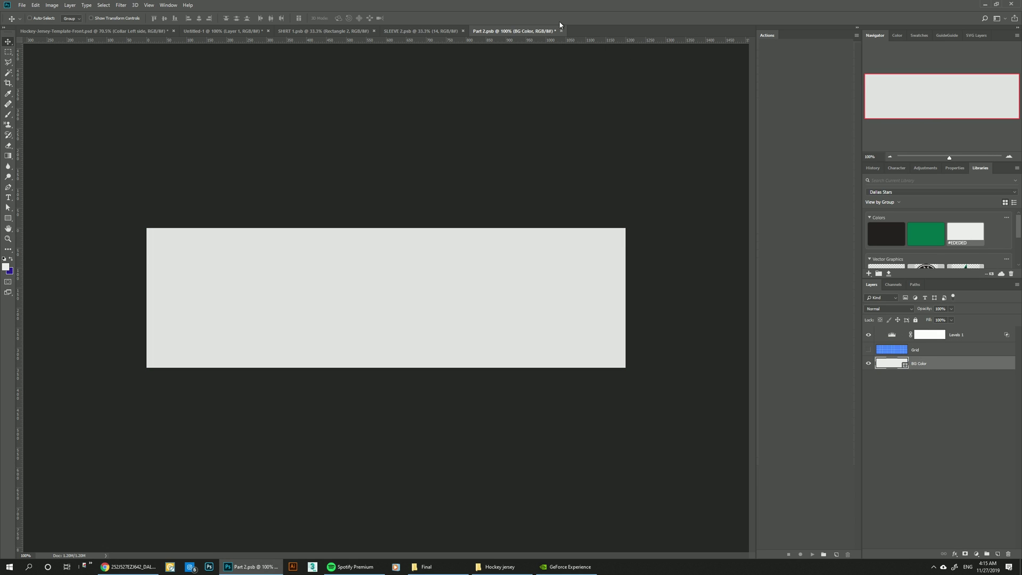
{"action": "left_click", "coordinate": [560, 32]}
Open the collar's Front part smart object and place the NHL shield from the library, scaled to about a third of the canvas width.
{"action": "double_click", "coordinate": [942, 417]}
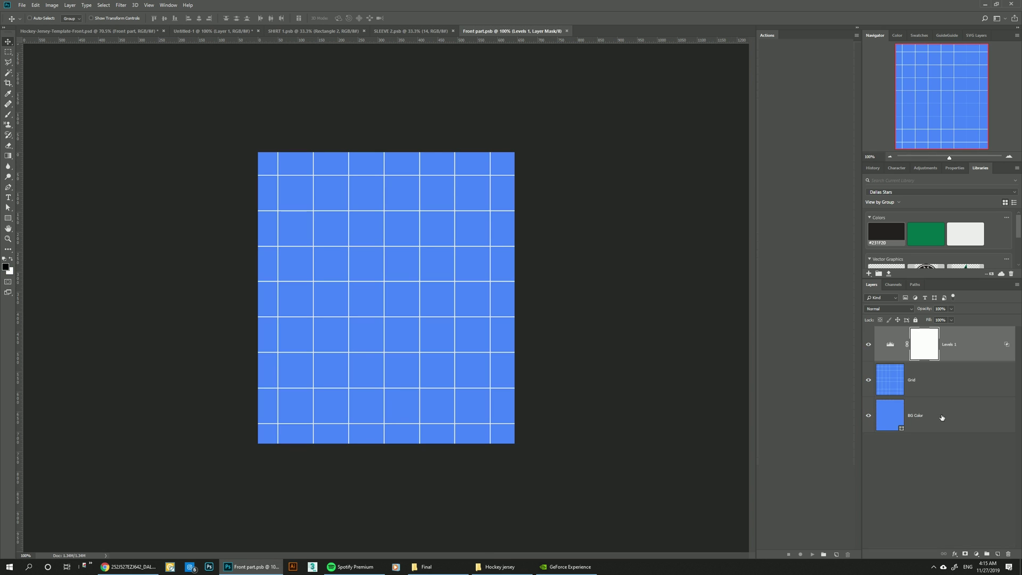
{"action": "scroll", "coordinate": [927, 255], "scroll_direction": "down", "scroll_amount": 2}
{"action": "left_click_drag", "start_coordinate": [888, 218], "coordinate": [375, 336]}
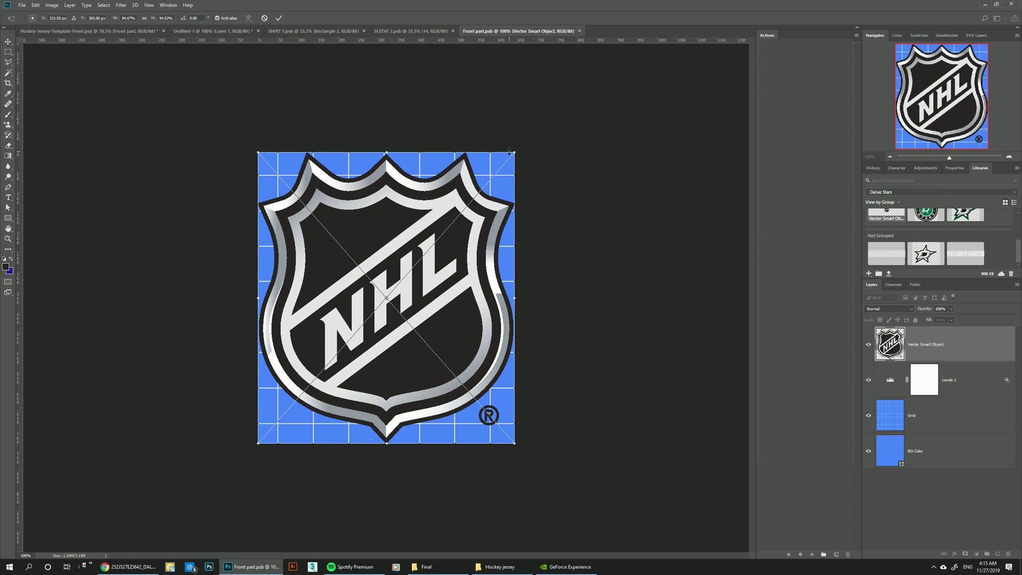
{"action": "left_click_drag", "start_coordinate": [512, 154], "coordinate": [390, 235]}
{"action": "key", "text": "Return"}
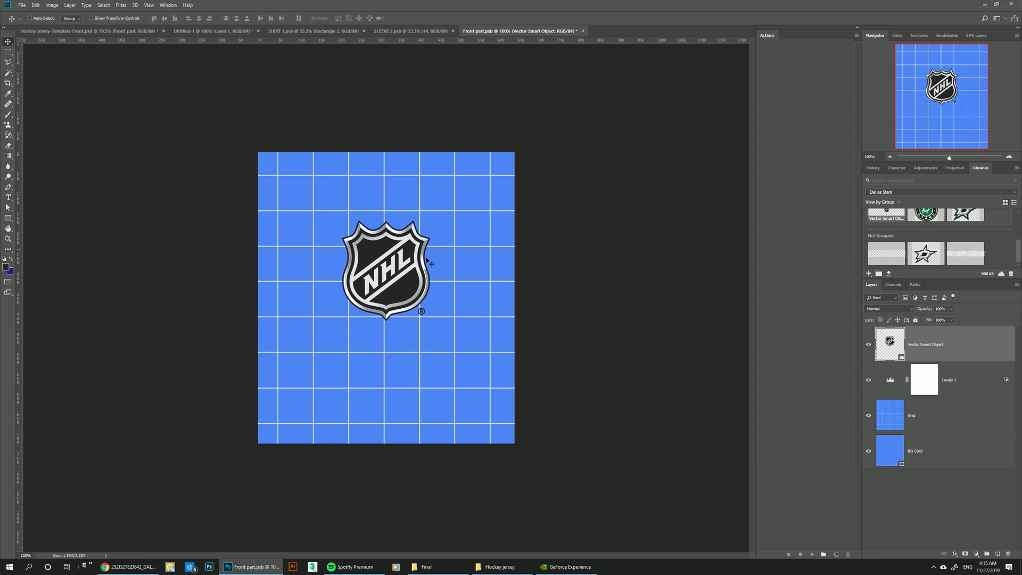
Move the NHL shield below Levels 1, hide Grid and BG Color, then save the design and return to the jersey template.
{"action": "left_click_drag", "start_coordinate": [898, 361], "coordinate": [876, 446]}
{"action": "key", "text": "ctrl+s"}
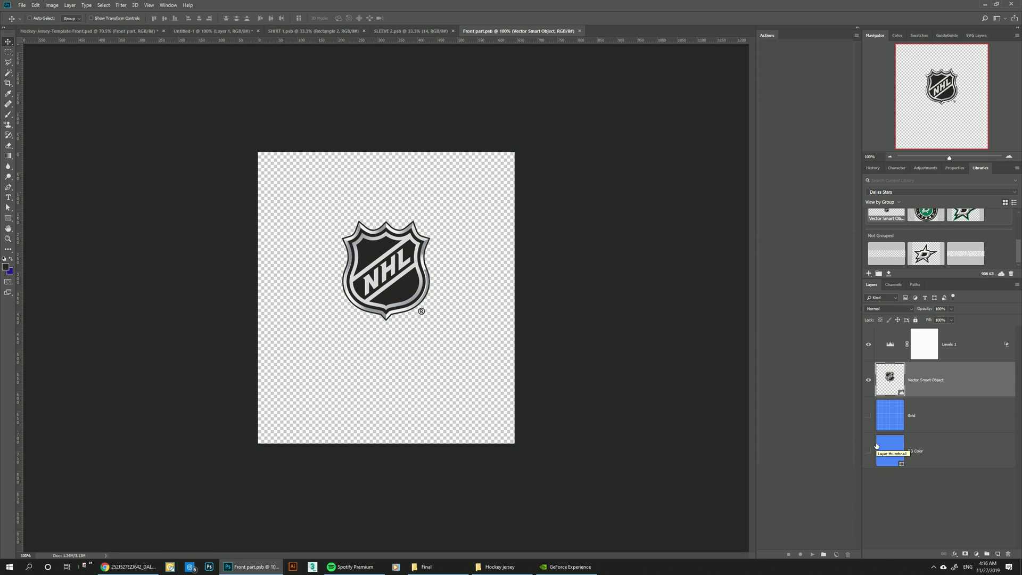
{"action": "left_click", "coordinate": [117, 32]}
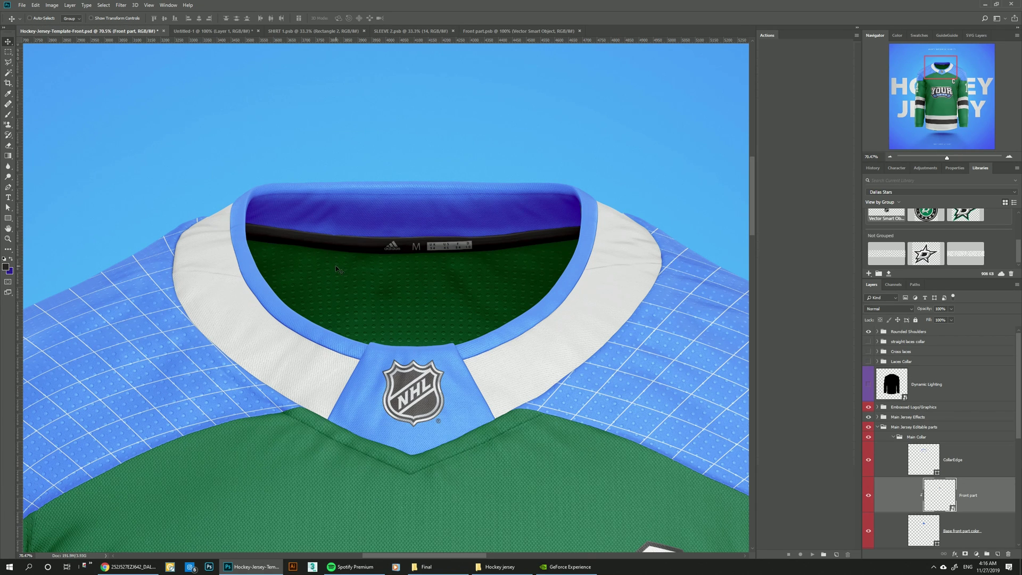
Recolour the collar's Base front part color and CollarEdge layers to library black #231F20.
{"action": "key", "text": "alt+bracketleft"}
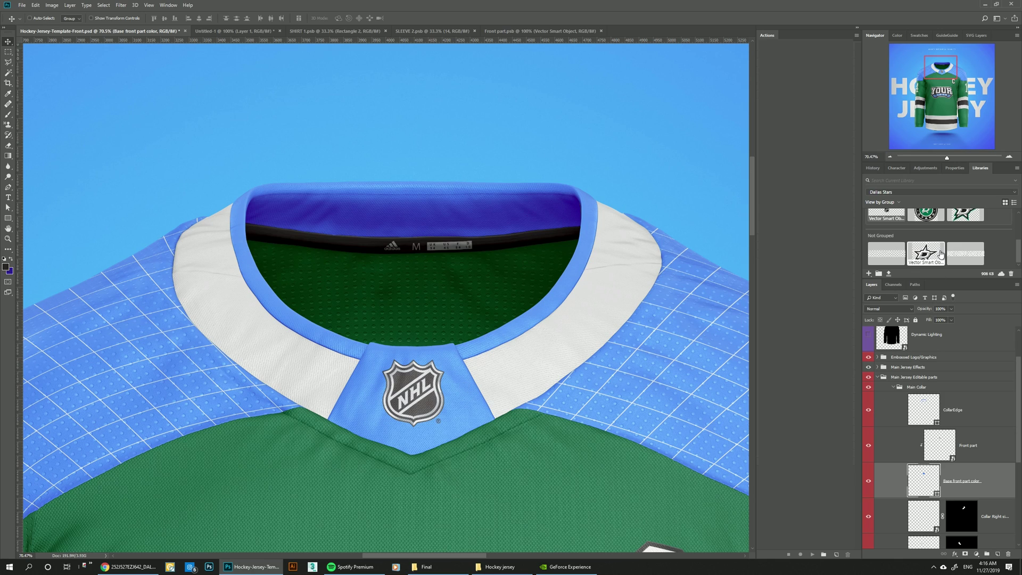
{"action": "scroll", "coordinate": [905, 239], "scroll_direction": "up", "scroll_amount": 3}
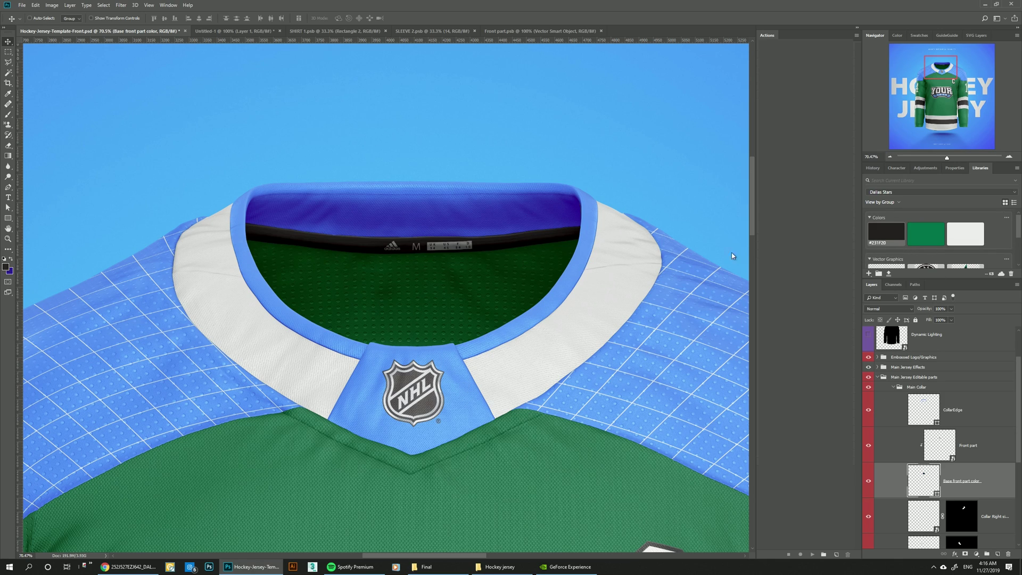
{"action": "left_click", "coordinate": [886, 233]}
{"action": "left_click", "coordinate": [958, 410]}
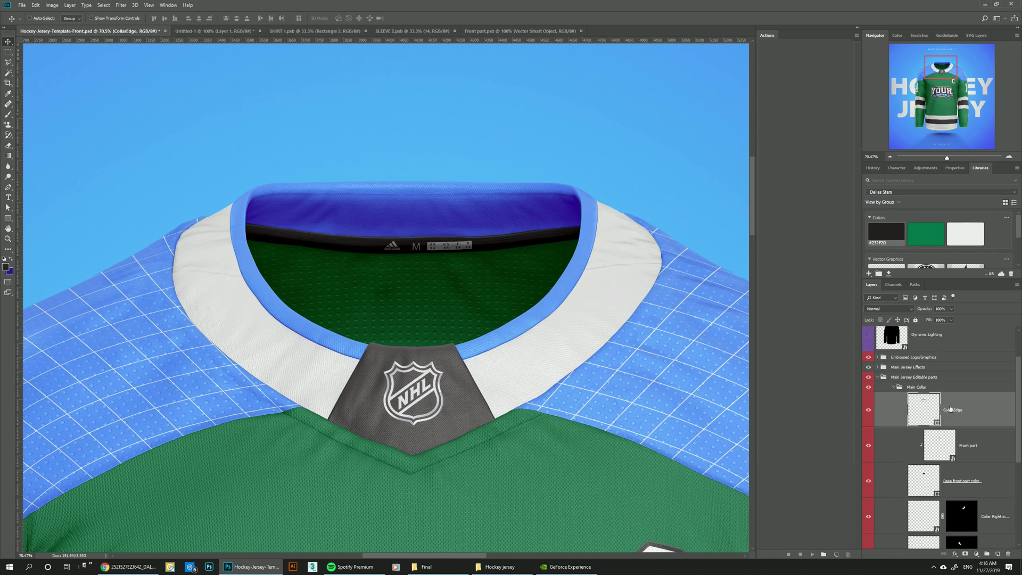
{"action": "left_click", "coordinate": [895, 238]}
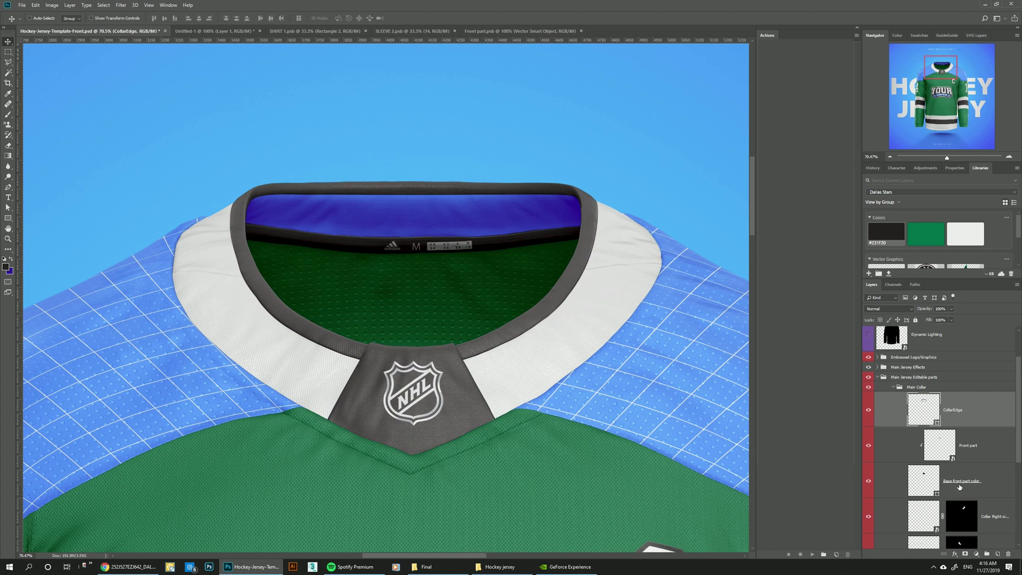
Recolour the Collar base color layer to library black #231F20.
{"action": "scroll", "coordinate": [948, 452], "scroll_direction": "down", "scroll_amount": 5}
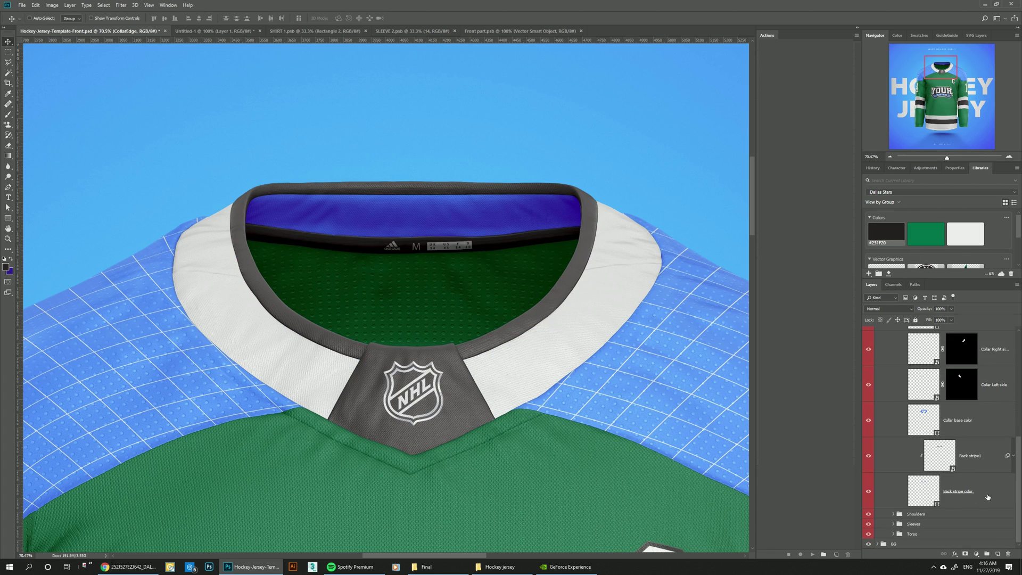
{"action": "left_click", "coordinate": [965, 430]}
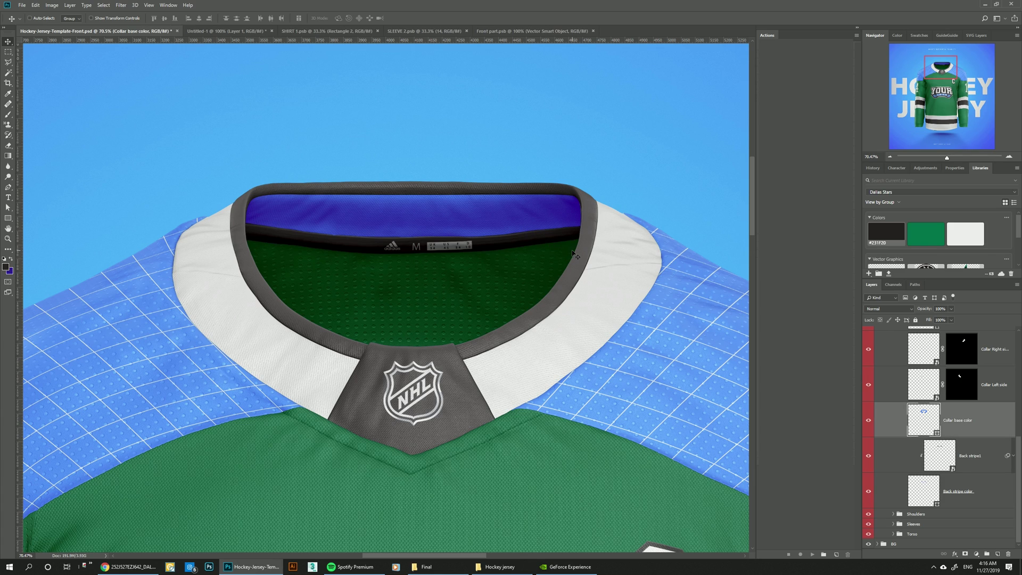
{"action": "left_click", "coordinate": [879, 239]}
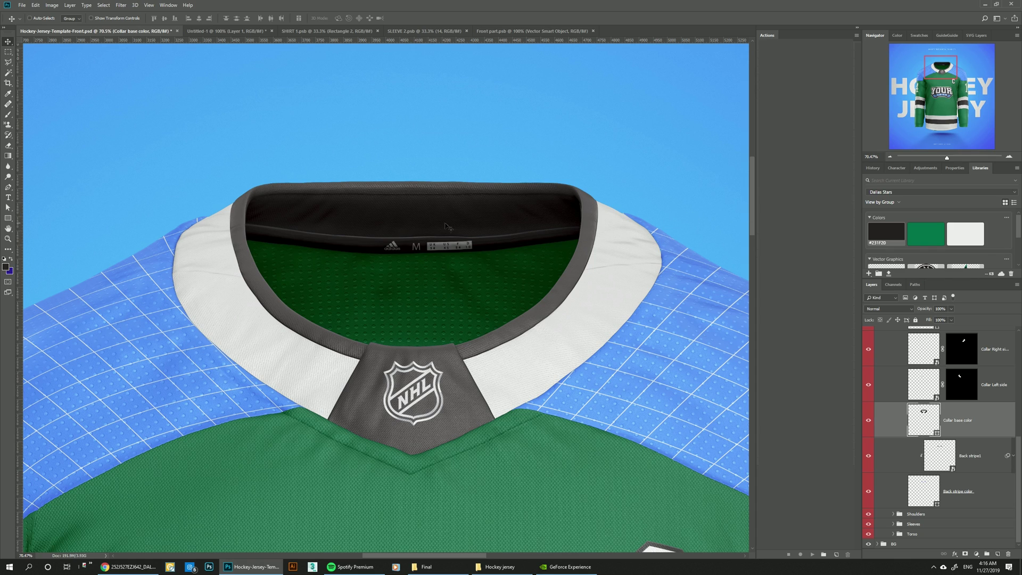
Place the Victory green lettering from the library, centred on the inside back of the collar above the adidas label.
{"action": "scroll", "coordinate": [936, 239], "scroll_direction": "down", "scroll_amount": 5}
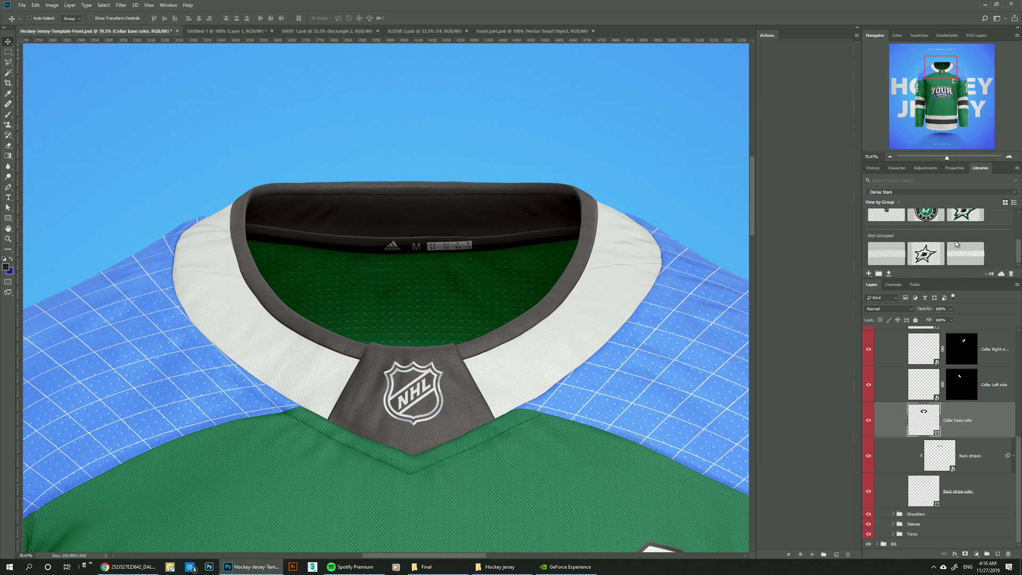
{"action": "left_click_drag", "start_coordinate": [947, 243], "coordinate": [441, 209]}
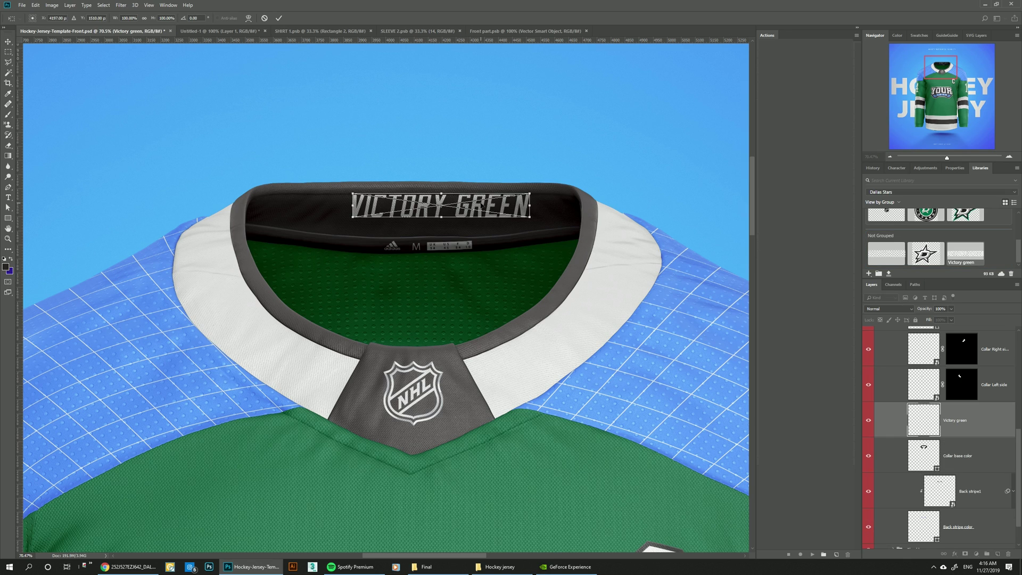
{"action": "key", "text": "Return"}
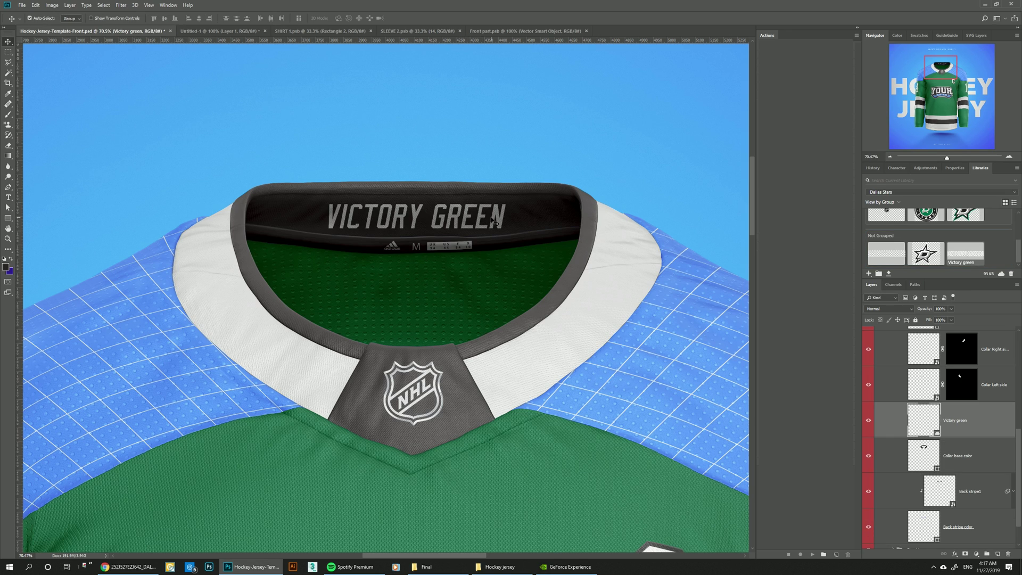
Warp the Victory green lettering slightly so it follows the curve of the inner collar.
{"action": "key", "text": "ctrl+t"}
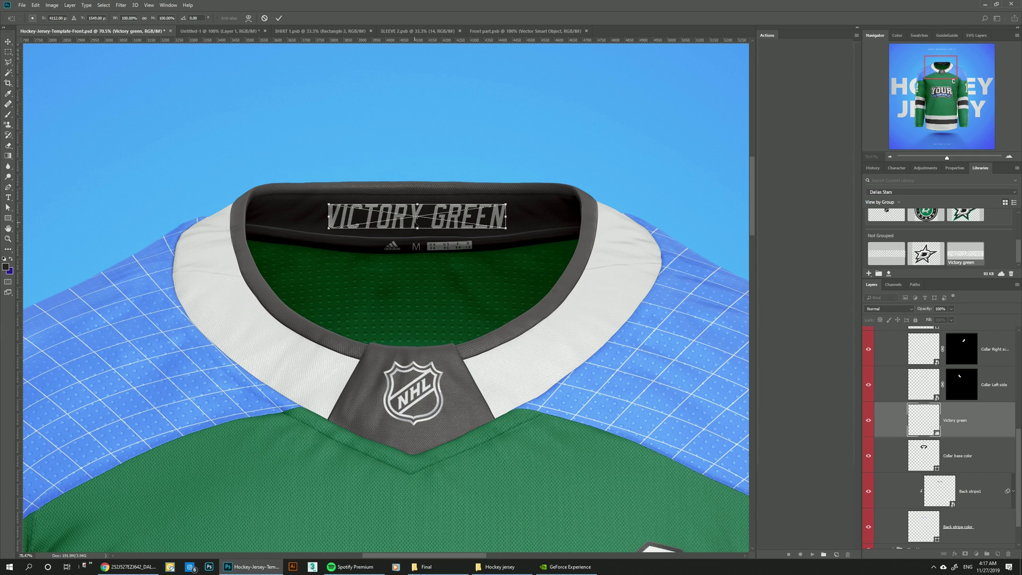
{"action": "right_click", "coordinate": [404, 217]}
{"action": "left_click", "coordinate": [426, 275]}
{"action": "left_click_drag", "start_coordinate": [422, 228], "coordinate": [420, 227]}
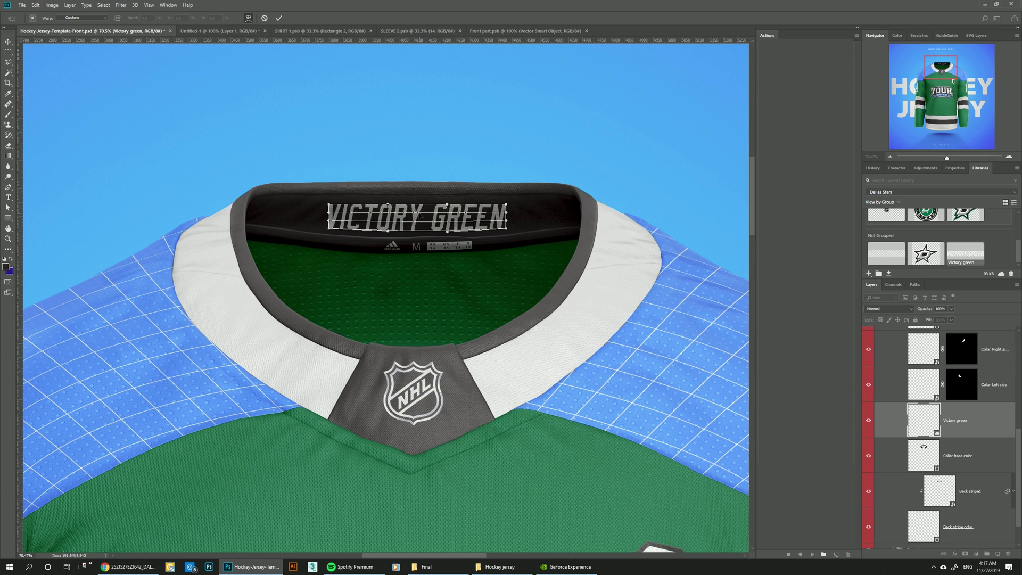
{"action": "left_click_drag", "start_coordinate": [421, 207], "coordinate": [421, 204]}
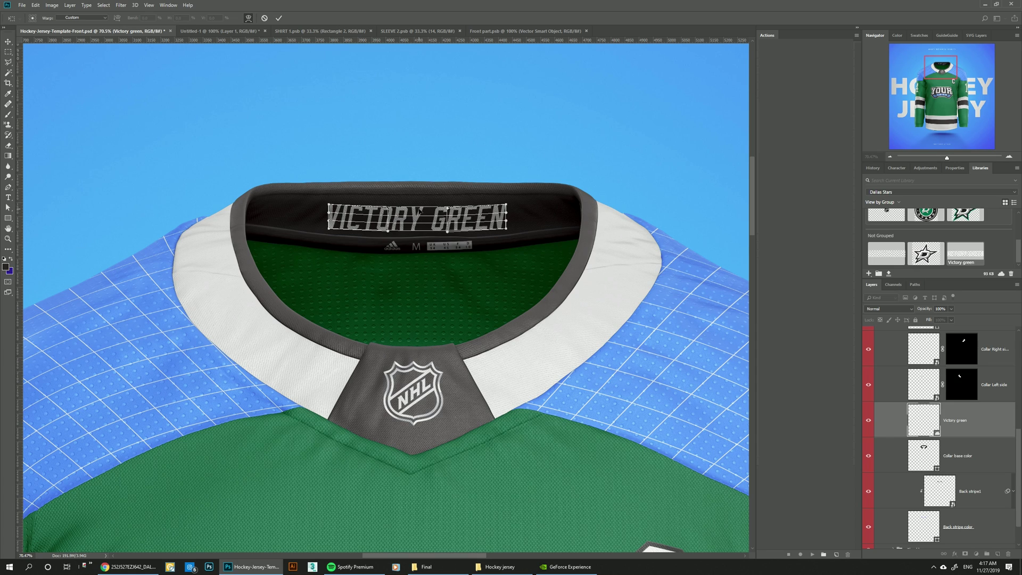
{"action": "key", "text": "Return"}
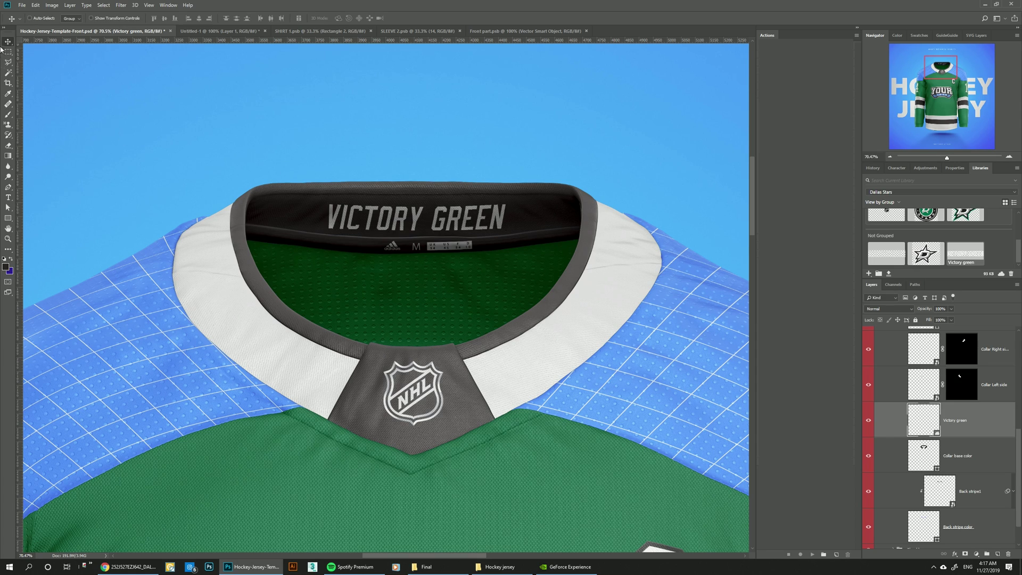
Place the Climalite graphic from the library inside the neck opening, scaled down and centred just below the adidas label.
{"action": "key", "text": "ctrl+t"}
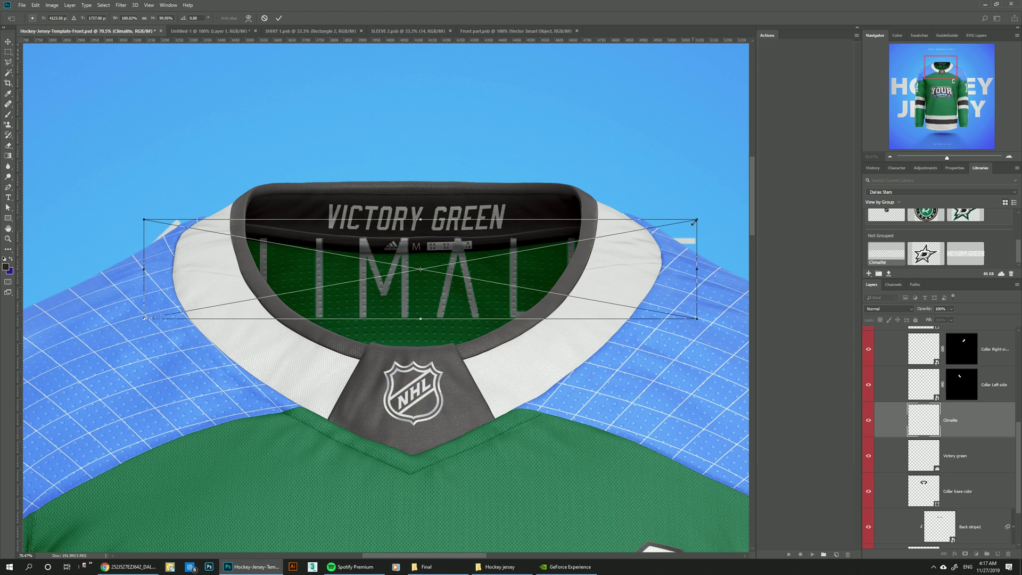
{"action": "left_click_drag", "start_coordinate": [697, 219], "coordinate": [689, 221]}
{"action": "left_click_drag", "start_coordinate": [478, 275], "coordinate": [476, 276]}
{"action": "key", "text": "Return"}
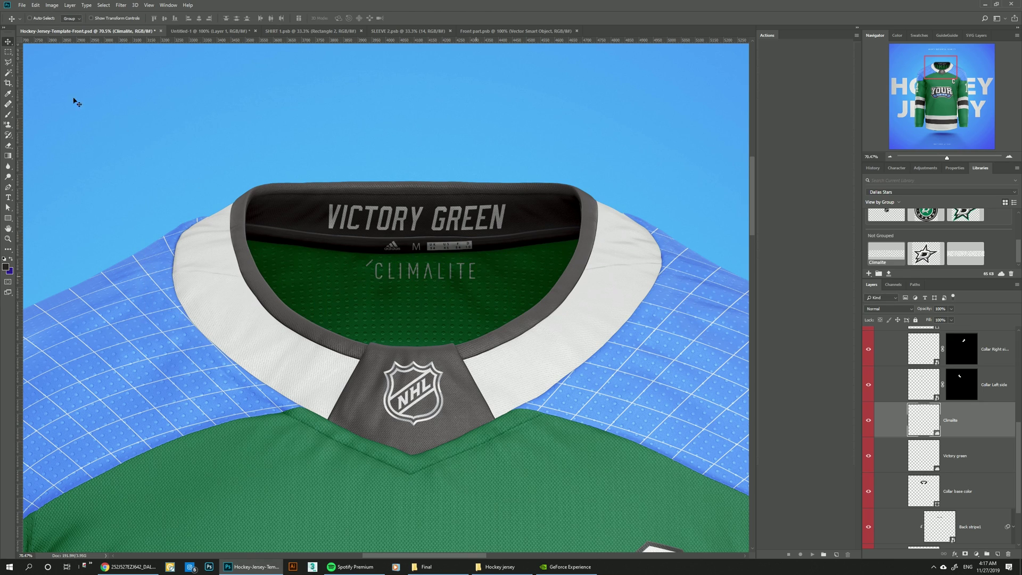
Collapse the Main Collar group and expand the Rounded Shoulders group and its Editable parts.
{"action": "scroll", "coordinate": [118, 99], "scroll_direction": "down", "scroll_amount": 5}
{"action": "scroll", "coordinate": [906, 379], "scroll_direction": "up", "scroll_amount": 3}
{"action": "scroll", "coordinate": [920, 387], "scroll_direction": "up", "scroll_amount": 2}
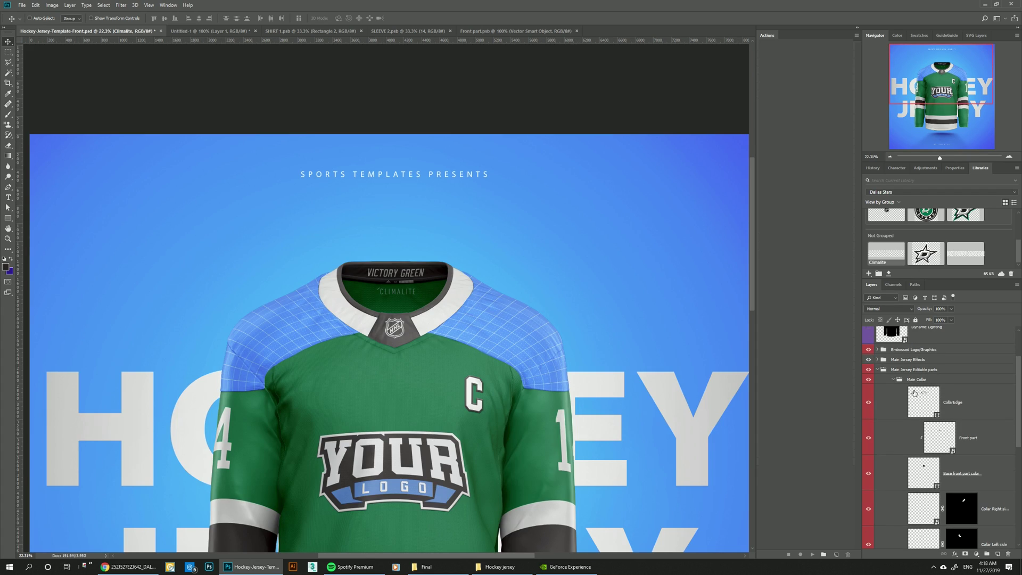
{"action": "left_click", "coordinate": [895, 382]}
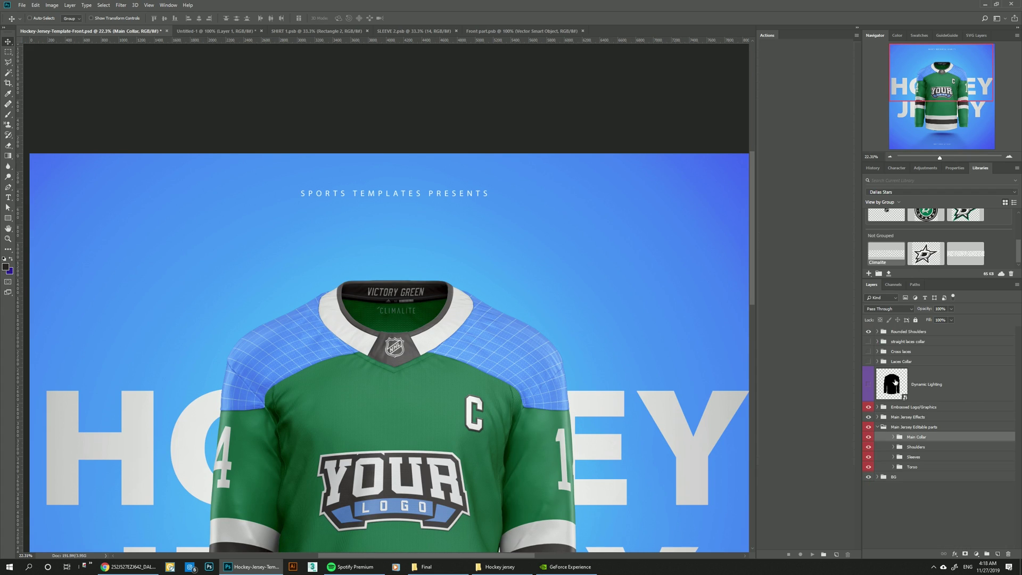
{"action": "left_click", "coordinate": [879, 332]}
{"action": "left_click", "coordinate": [877, 331]}
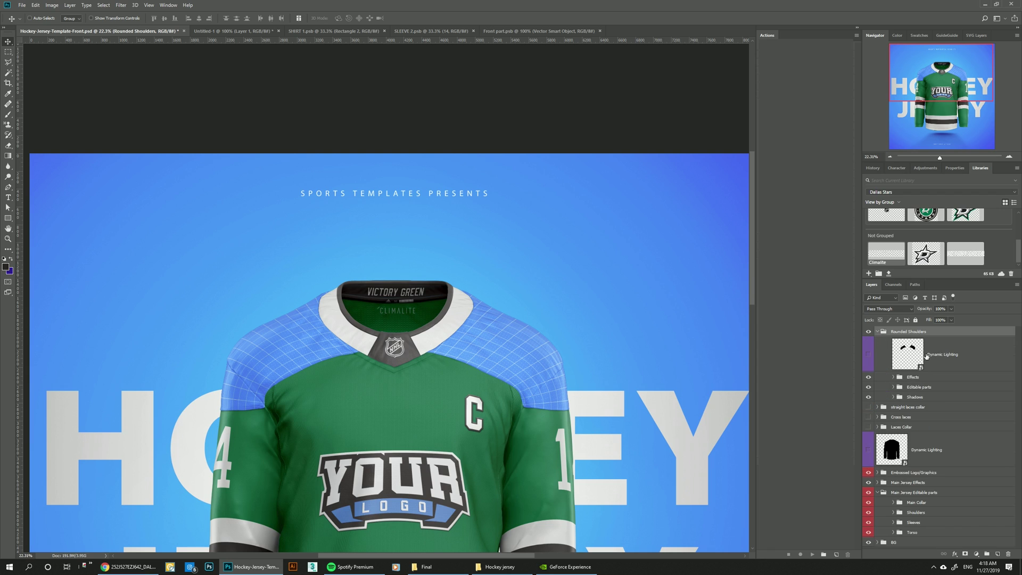
{"action": "left_click", "coordinate": [922, 399]}
{"action": "left_click", "coordinate": [902, 388]}
{"action": "left_click", "coordinate": [893, 389]}
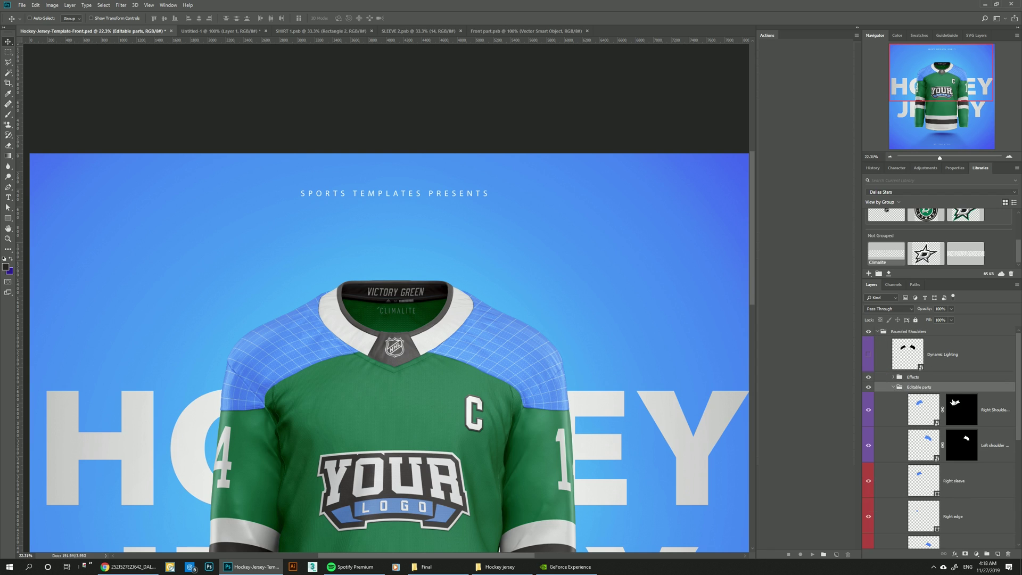
Apply the library green #00704A to the Right sleeve, Right edge, Left Sleeve and Left edge layers of the rounded shoulders.
{"action": "scroll", "coordinate": [953, 409], "scroll_direction": "down", "scroll_amount": 3}
{"action": "left_click", "coordinate": [962, 415]}
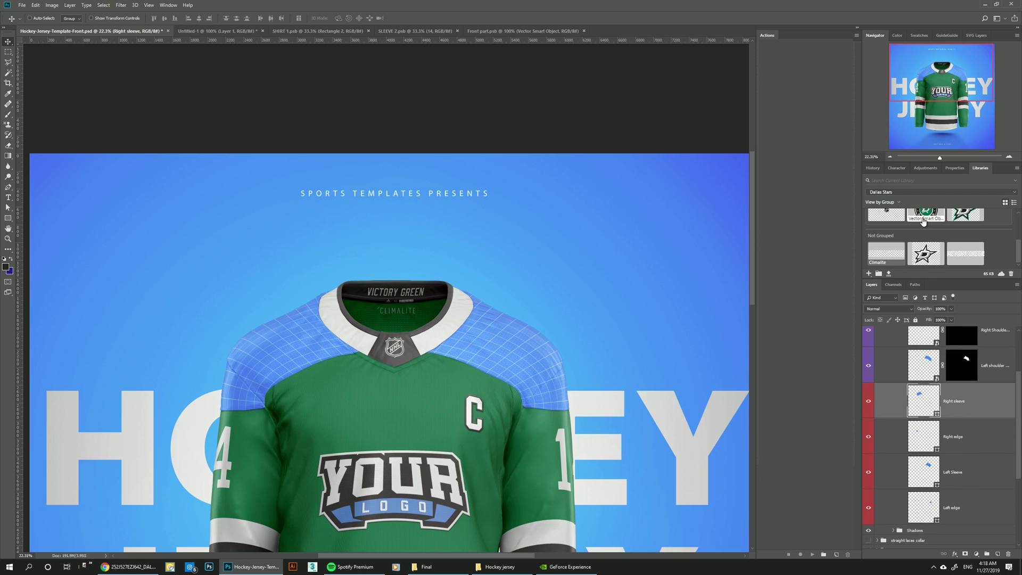
{"action": "scroll", "coordinate": [926, 240], "scroll_direction": "up", "scroll_amount": 3}
{"action": "left_click", "coordinate": [925, 233]}
{"action": "left_click", "coordinate": [954, 431]}
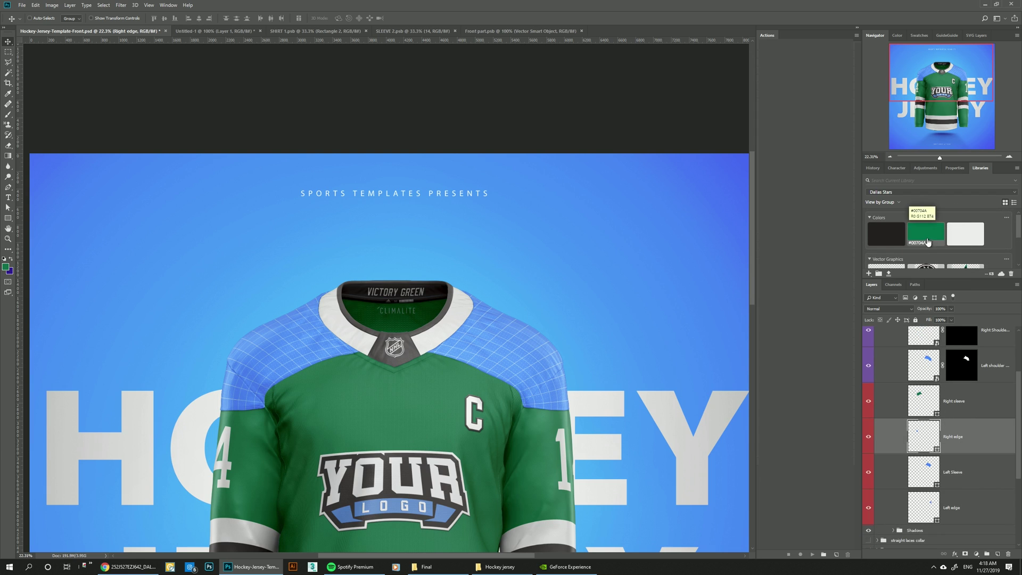
{"action": "left_click", "coordinate": [930, 482]}
{"action": "left_click", "coordinate": [923, 241]}
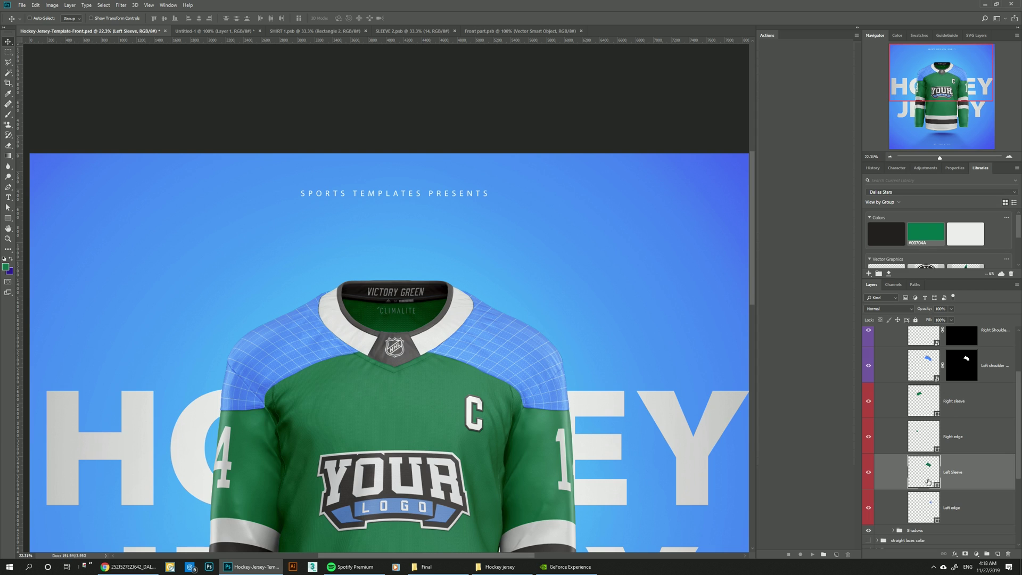
{"action": "left_click", "coordinate": [927, 501]}
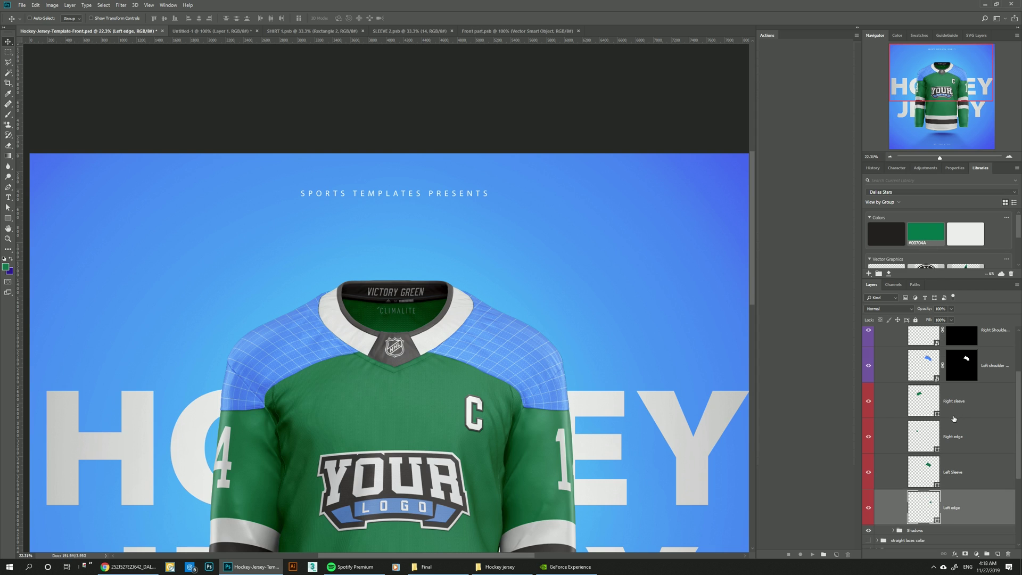
Open the right shoulder smart object and place the round Dallas Stars badge in its upper-left area, scaled to about 69% and rotated 90°.
{"action": "scroll", "coordinate": [926, 383], "scroll_direction": "up", "scroll_amount": 2}
{"action": "double_click", "coordinate": [923, 382]}
{"action": "scroll", "coordinate": [936, 240], "scroll_direction": "down", "scroll_amount": 2}
{"action": "left_click_drag", "start_coordinate": [487, 237], "coordinate": [486, 237]}
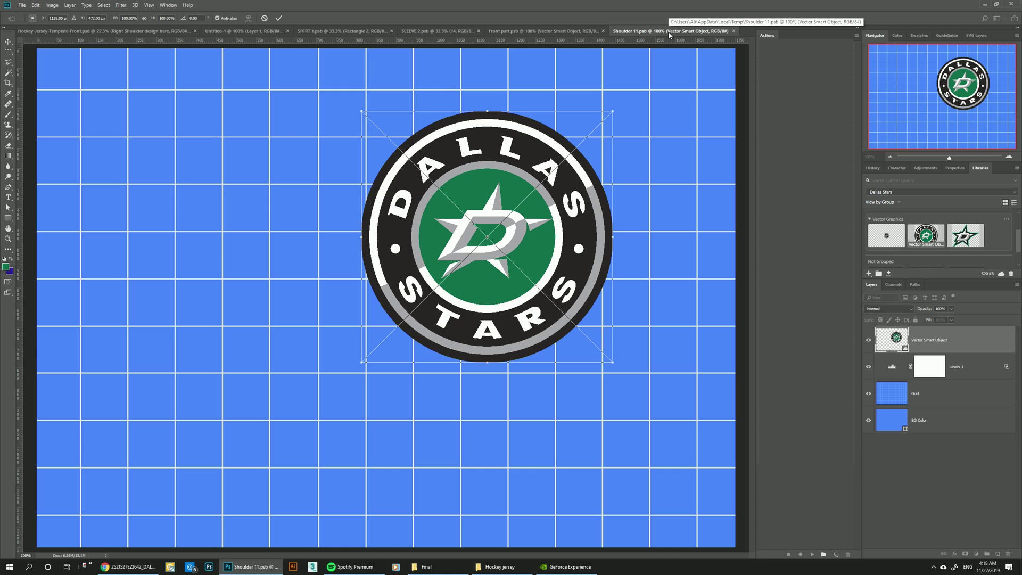
{"action": "left_click_drag", "start_coordinate": [616, 104], "coordinate": [535, 285]}
{"action": "left_click_drag", "start_coordinate": [477, 211], "coordinate": [307, 237]}
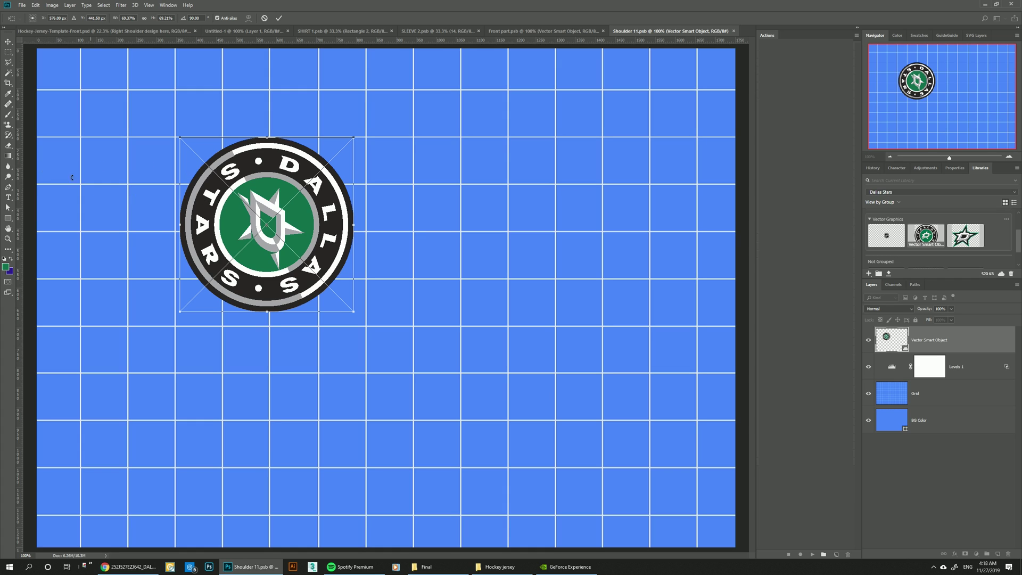
{"action": "left_click_drag", "start_coordinate": [259, 211], "coordinate": [252, 207]}
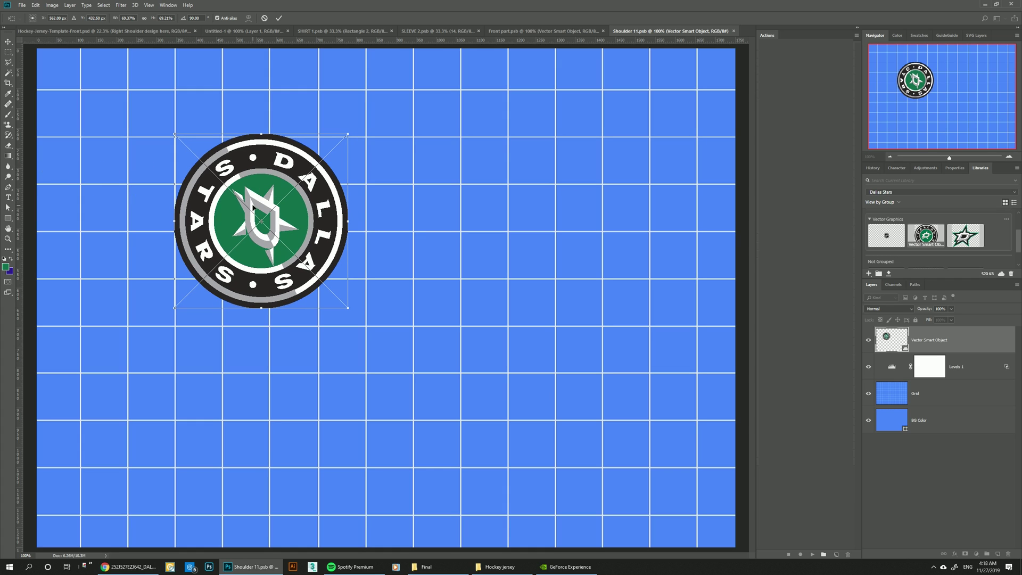
{"action": "key", "text": "Return"}
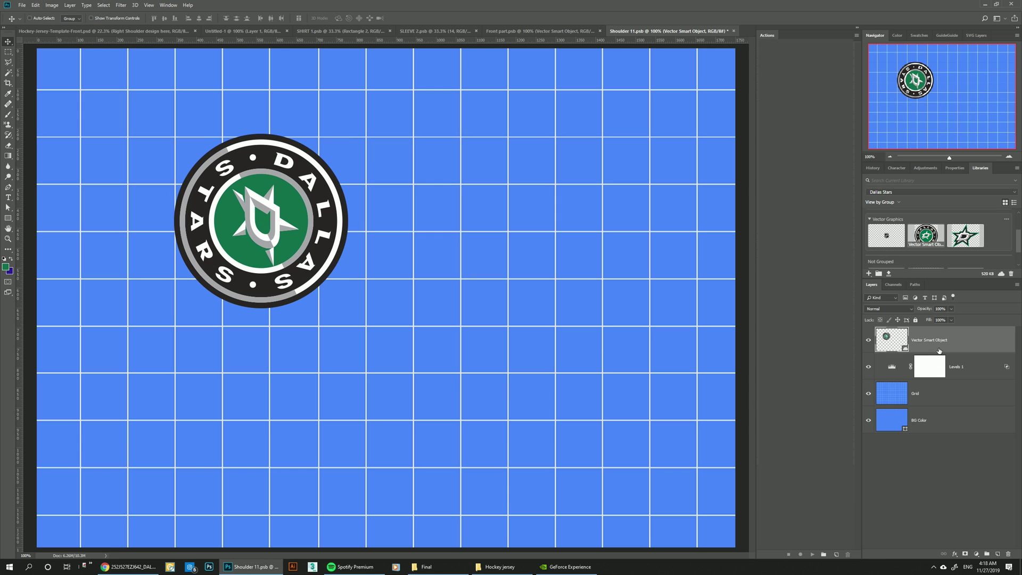
Put the badge layer below Levels 1, hide Grid and BG Color, save the right shoulder design and return to the jersey mockup.
{"action": "left_click_drag", "start_coordinate": [940, 343], "coordinate": [948, 378]}
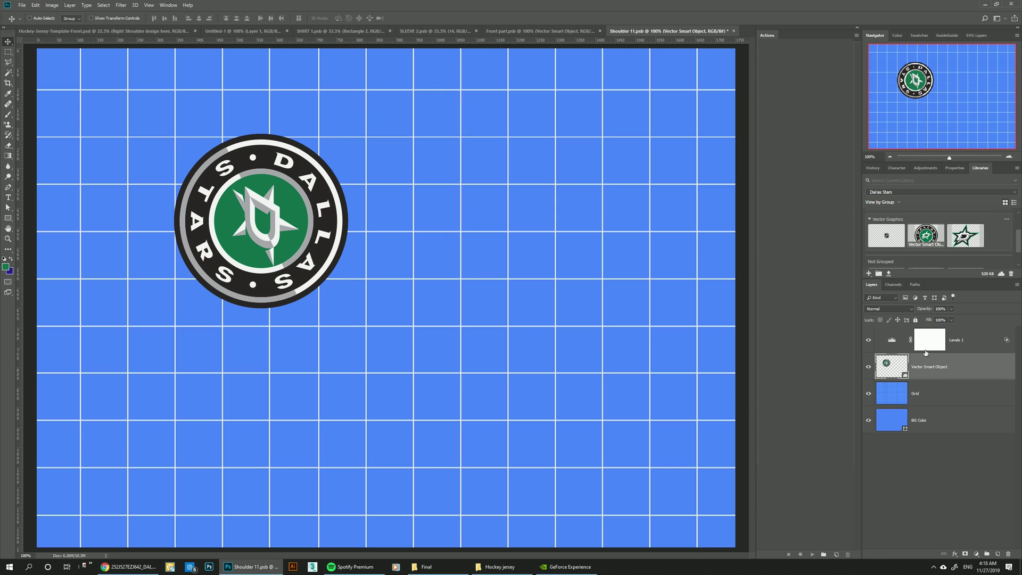
{"action": "left_click", "coordinate": [869, 397]}
{"action": "left_click", "coordinate": [869, 420]}
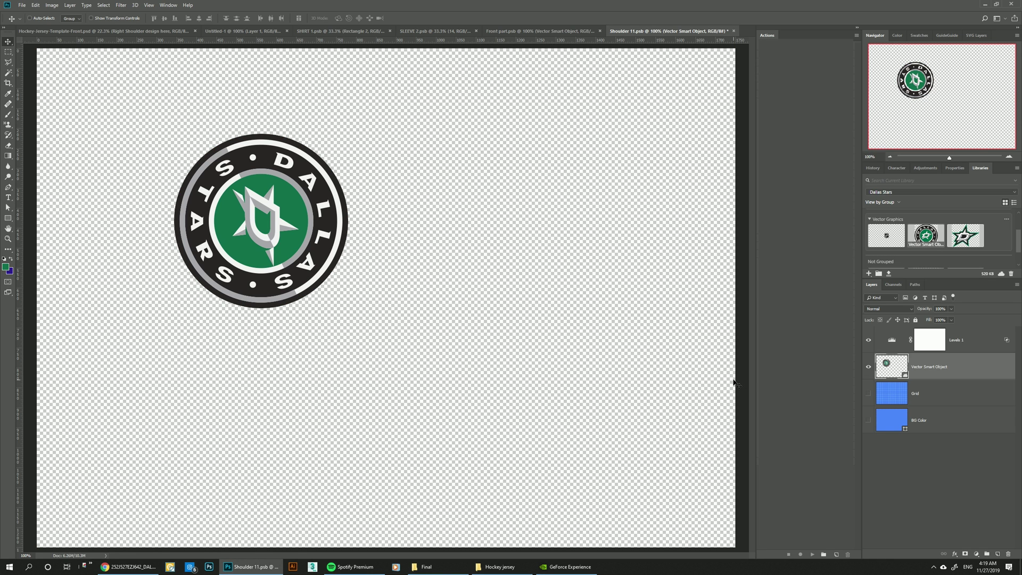
{"action": "key", "text": "ctrl+s"}
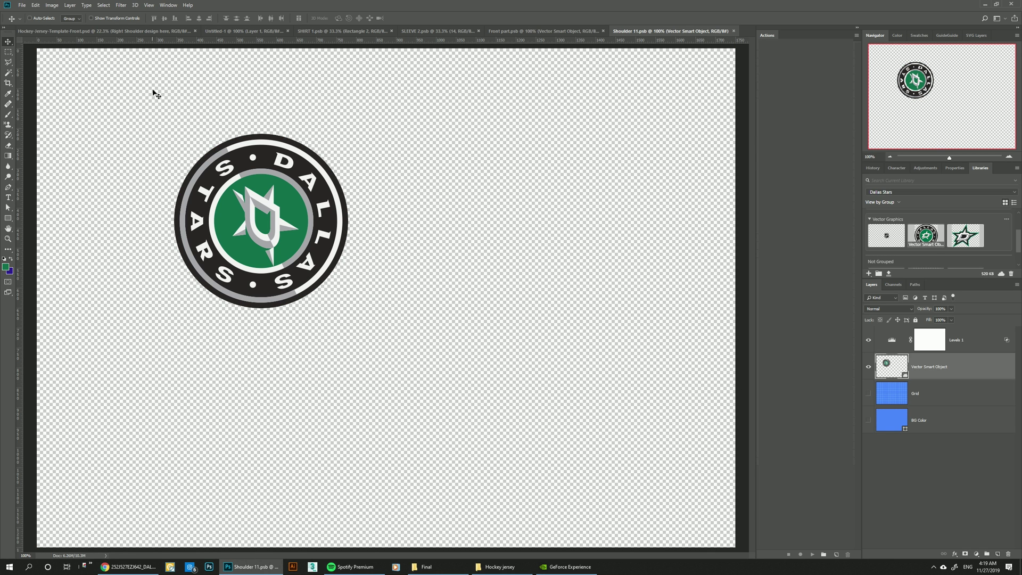
{"action": "left_click", "coordinate": [133, 32]}
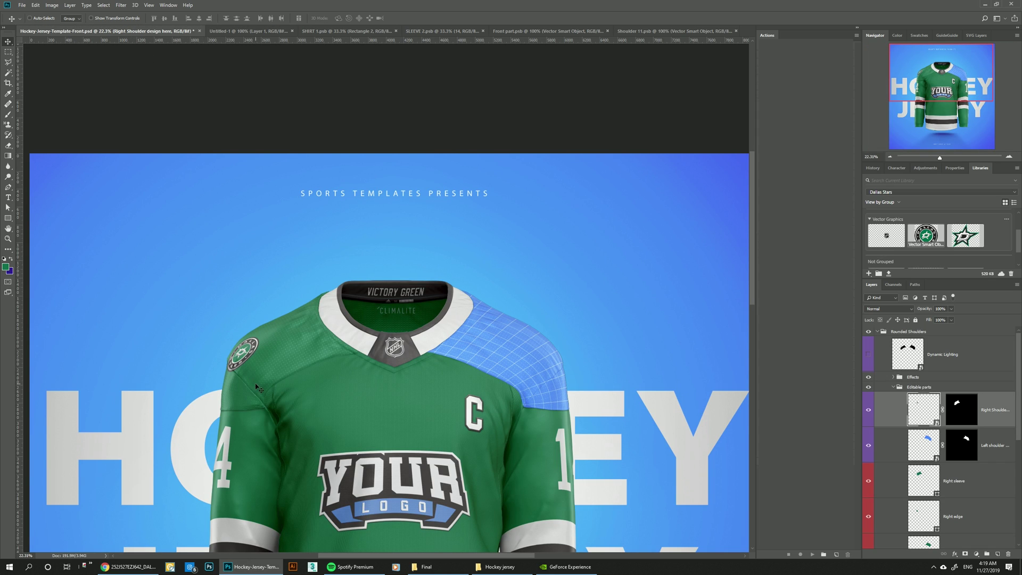
Enlarge the right shoulder badge to about 76%, save the design, and compare the mockup with the reference jersey photo.
{"action": "left_click", "coordinate": [653, 34]}
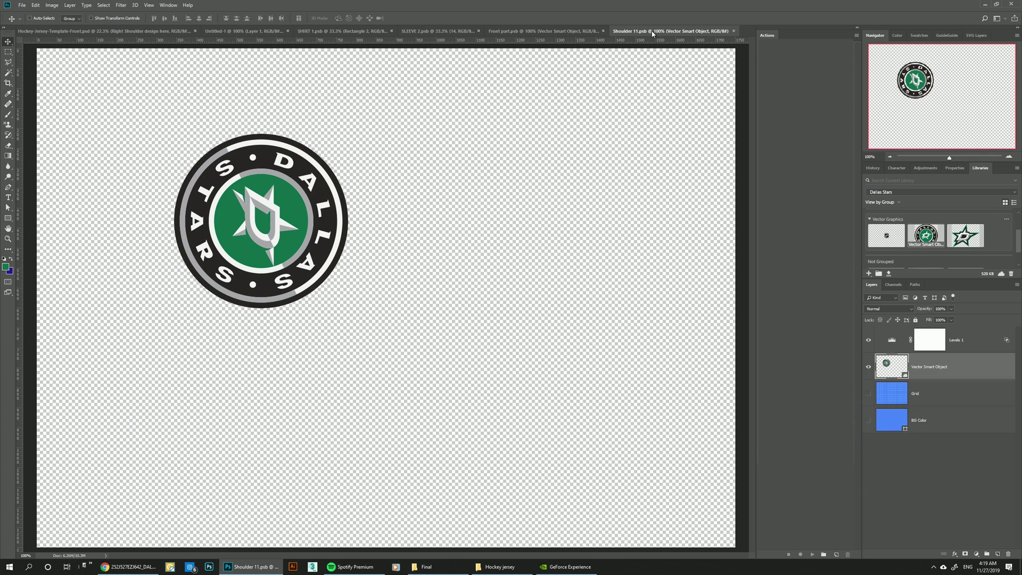
{"action": "key", "text": "ctrl+t"}
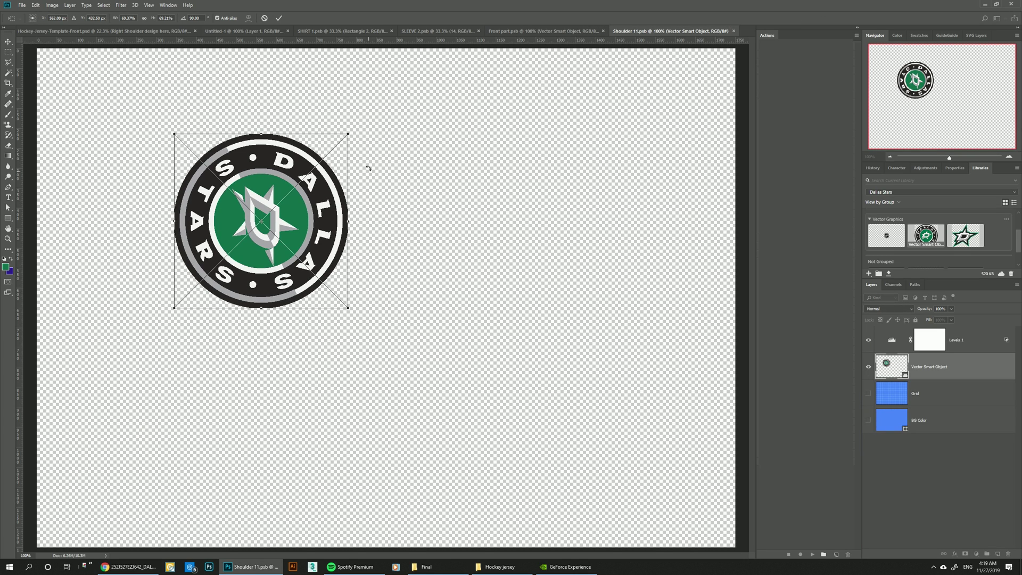
{"action": "left_click_drag", "start_coordinate": [350, 132], "coordinate": [366, 116]}
{"action": "key", "text": "Return"}
{"action": "key", "text": "ctrl+s"}
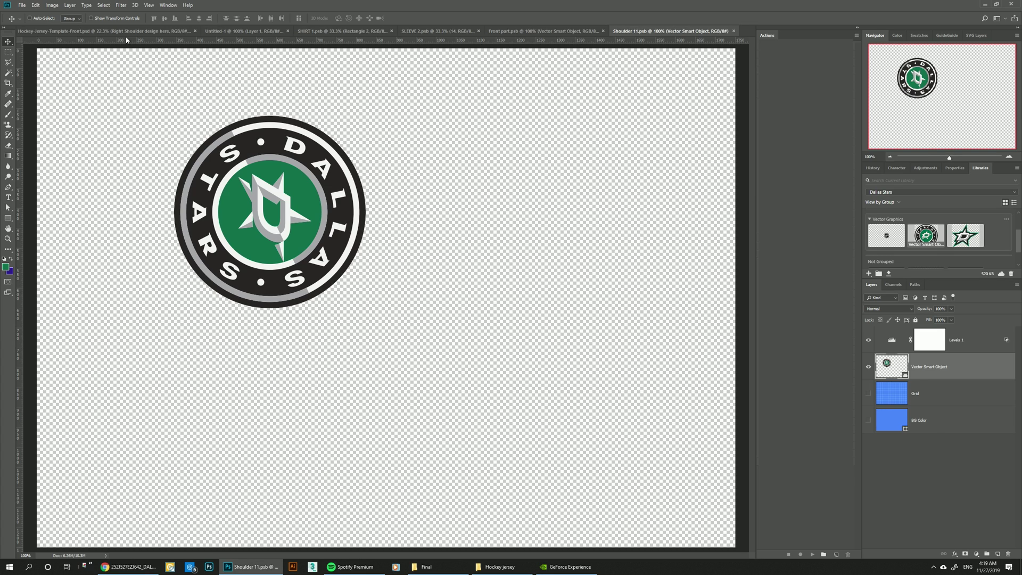
{"action": "key", "text": "ctrl+Tab"}
{"action": "left_click", "coordinate": [243, 32]}
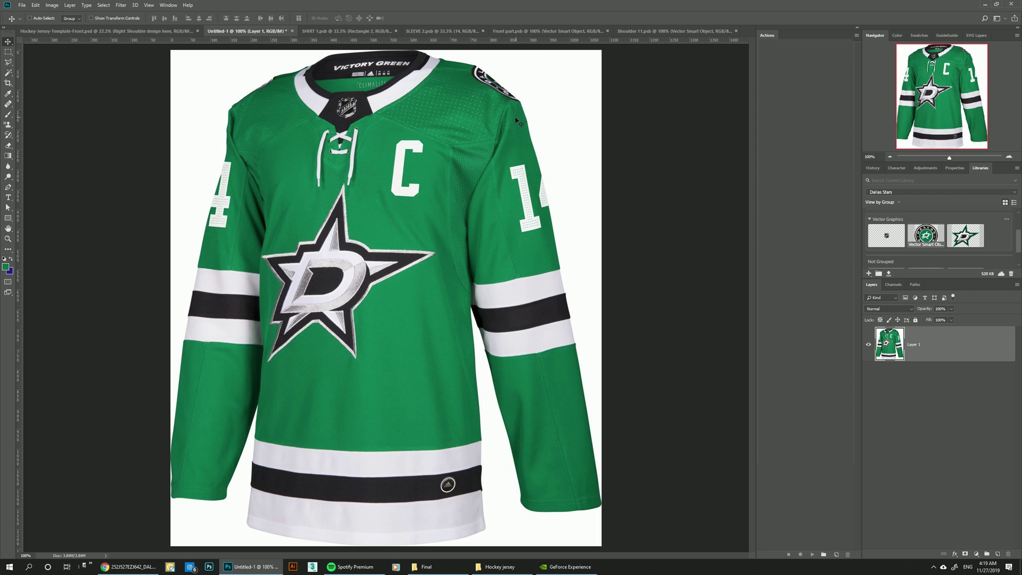
{"action": "key", "text": "ctrl+shift+Tab"}
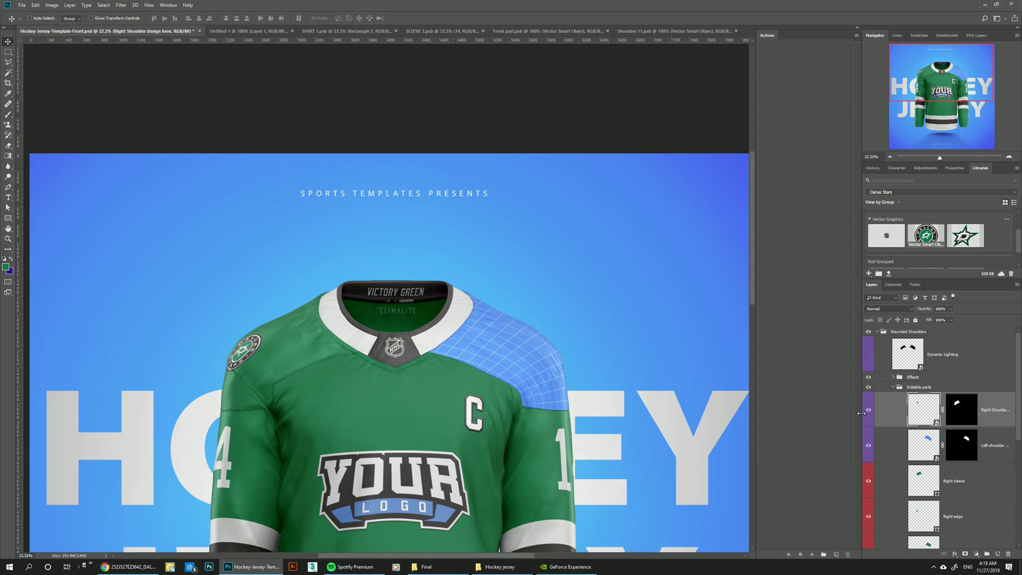
Open the left shoulder smart object, copy the badge into it from Shoulder 11.psb, and close Shoulder 11.psb with its changes saved.
{"action": "double_click", "coordinate": [932, 445]}
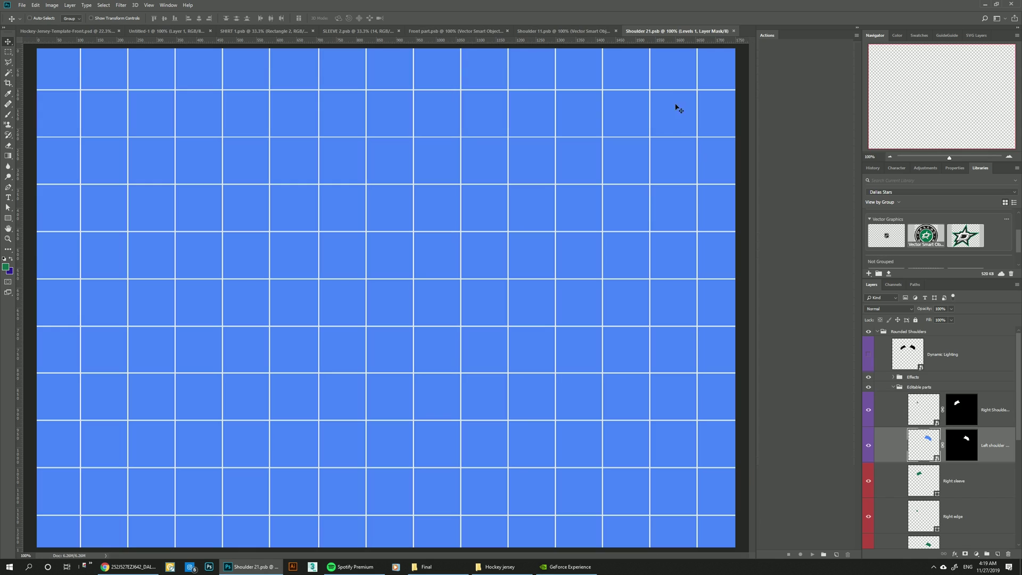
{"action": "left_click", "coordinate": [655, 30]}
{"action": "left_click_drag", "start_coordinate": [655, 31], "coordinate": [341, 192]}
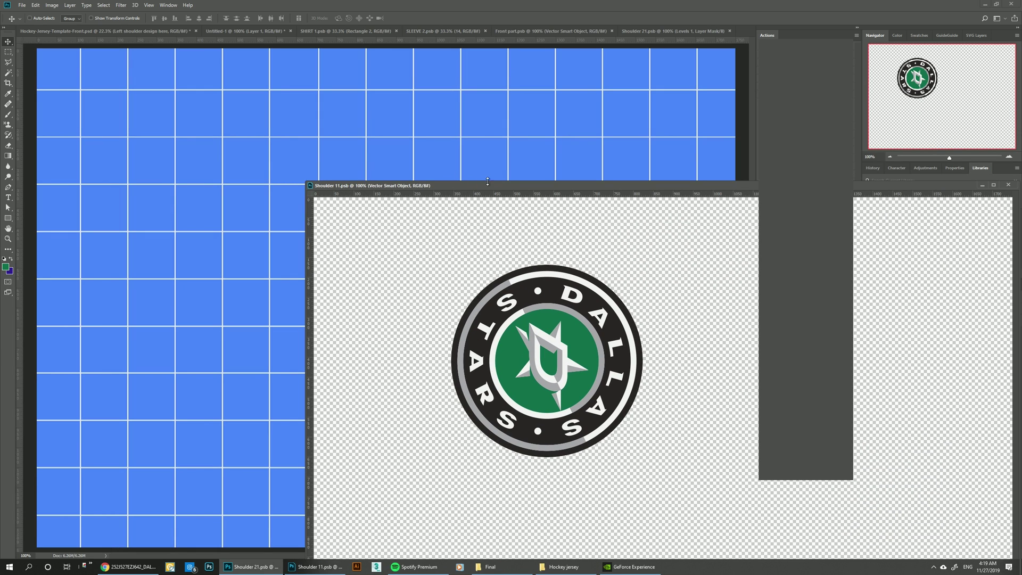
{"action": "left_click_drag", "start_coordinate": [562, 186], "coordinate": [236, 246]}
{"action": "left_click_drag", "start_coordinate": [884, 379], "coordinate": [631, 180]}
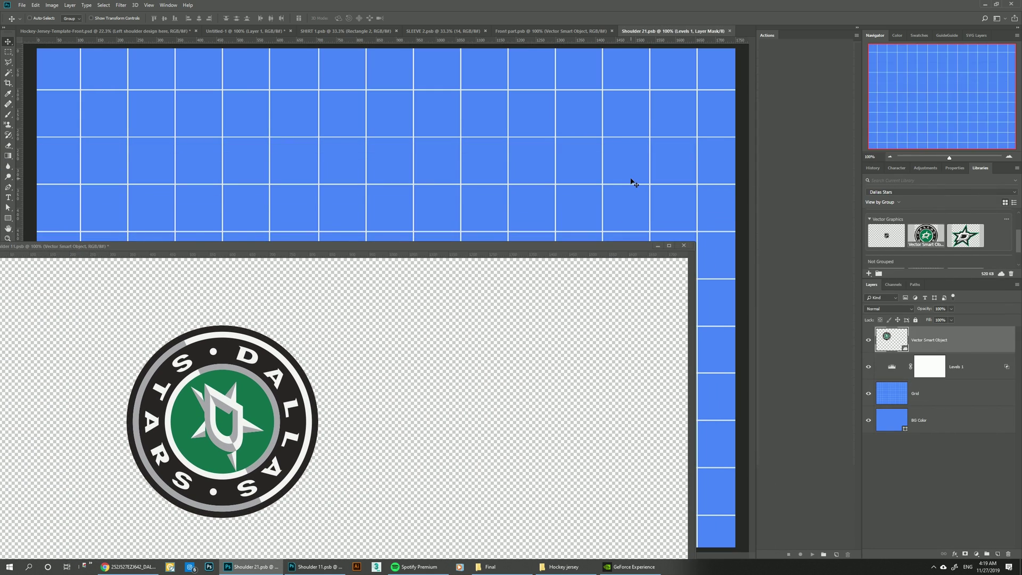
{"action": "left_click", "coordinate": [683, 246]}
{"action": "left_click", "coordinate": [480, 206]}
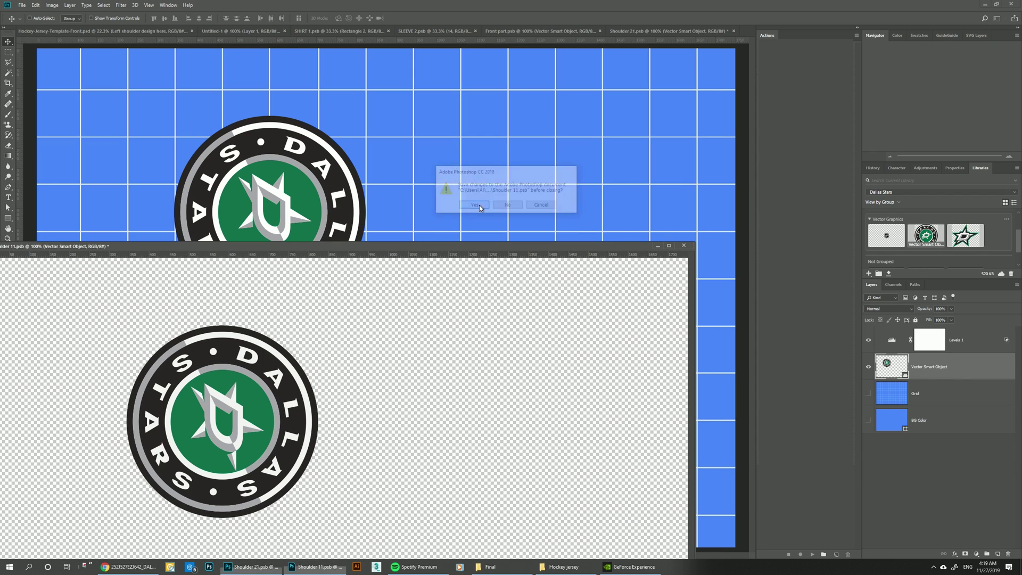
Rotate the copied left shoulder badge by 180° and move it horizontally into the right half of the canvas.
{"action": "key", "text": "ctrl+t"}
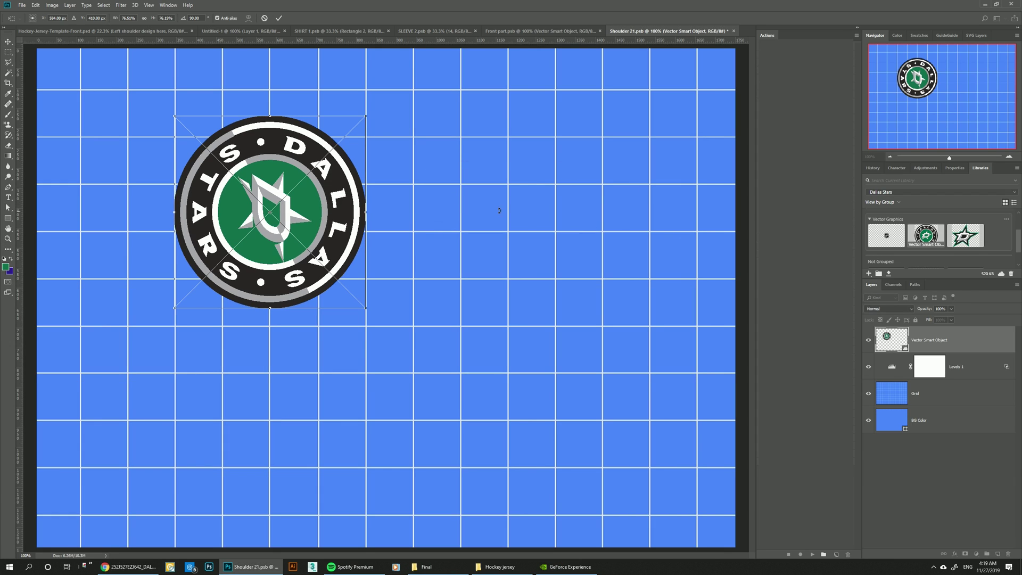
{"action": "left_click_drag", "start_coordinate": [166, 112], "coordinate": [343, 302]}
{"action": "left_click_drag", "start_coordinate": [329, 232], "coordinate": [567, 232]}
{"action": "key", "text": "Return"}
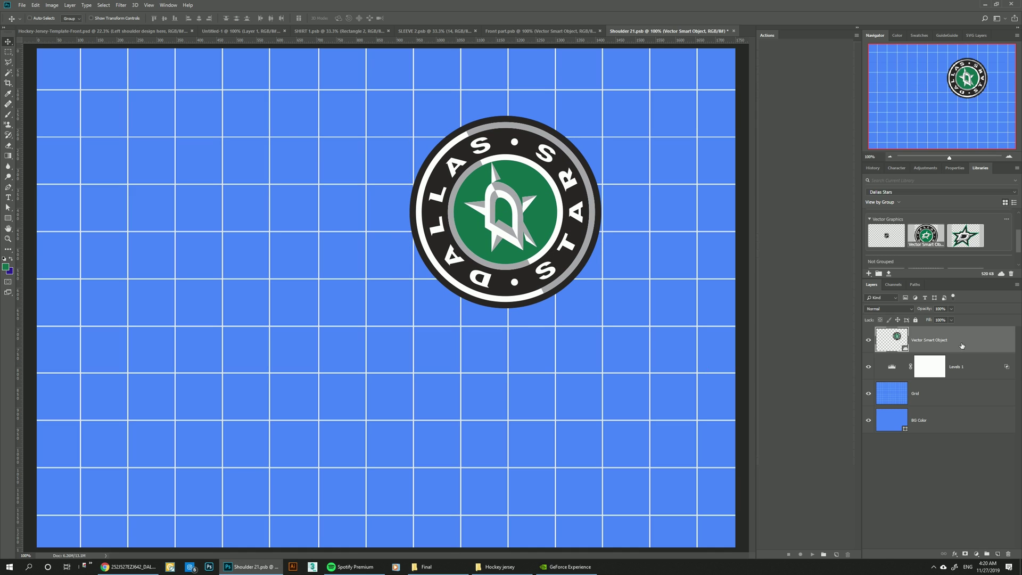
Put the left shoulder badge below Levels 1, hide Grid and BG Color, save the design and go back to the mockup.
{"action": "left_click_drag", "start_coordinate": [937, 346], "coordinate": [937, 373]}
{"action": "left_click", "coordinate": [869, 394]}
{"action": "left_click", "coordinate": [867, 421]}
{"action": "key", "text": "ctrl+s"}
{"action": "left_click", "coordinate": [104, 32]}
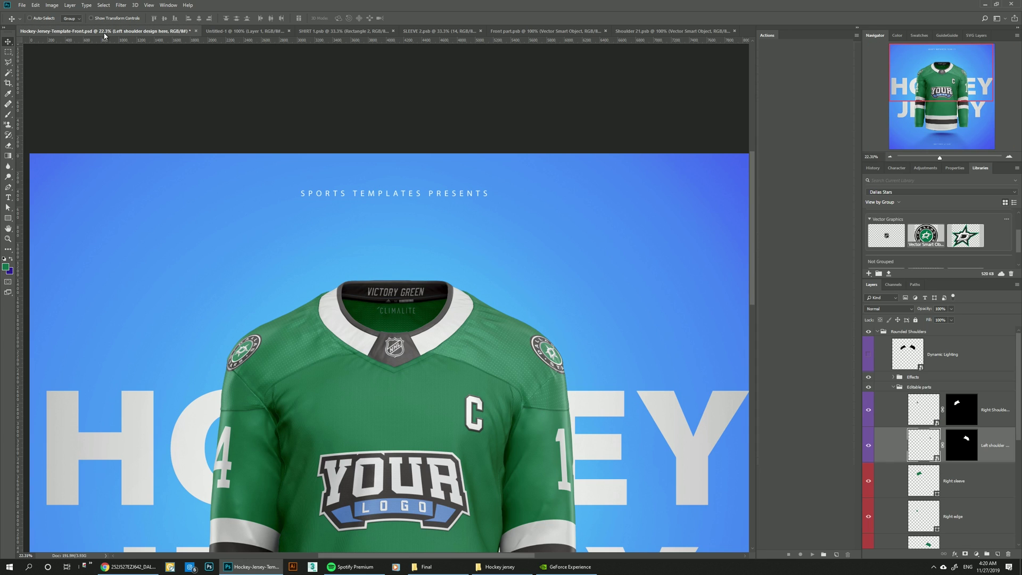
Collapse the Rounded Shoulders' Editable parts group and open the Base Shirt design smart object inside the Embossed Logo/Graphics group.
{"action": "scroll", "coordinate": [387, 274], "scroll_direction": "down", "scroll_amount": 2}
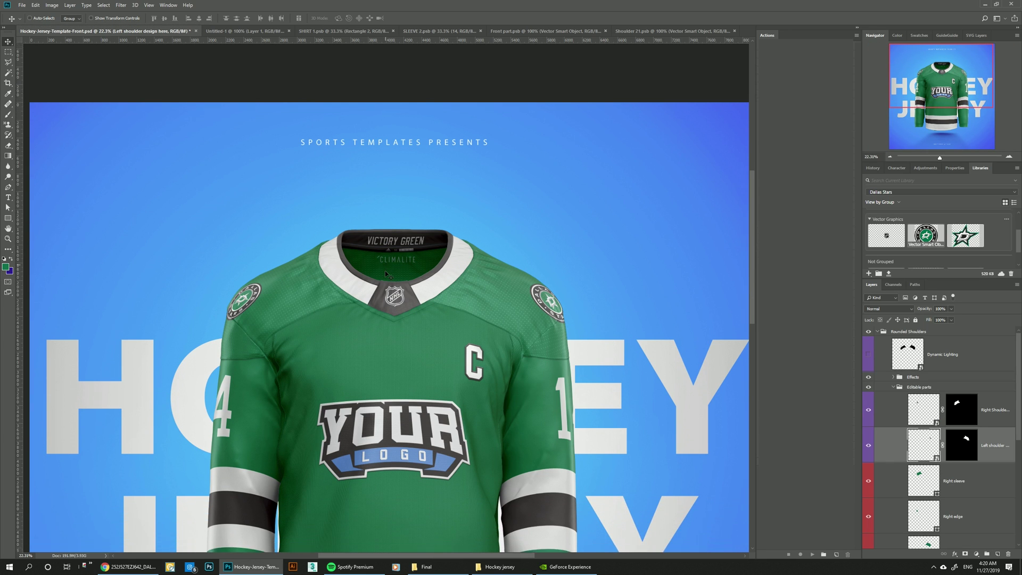
{"action": "left_click", "coordinate": [899, 388]}
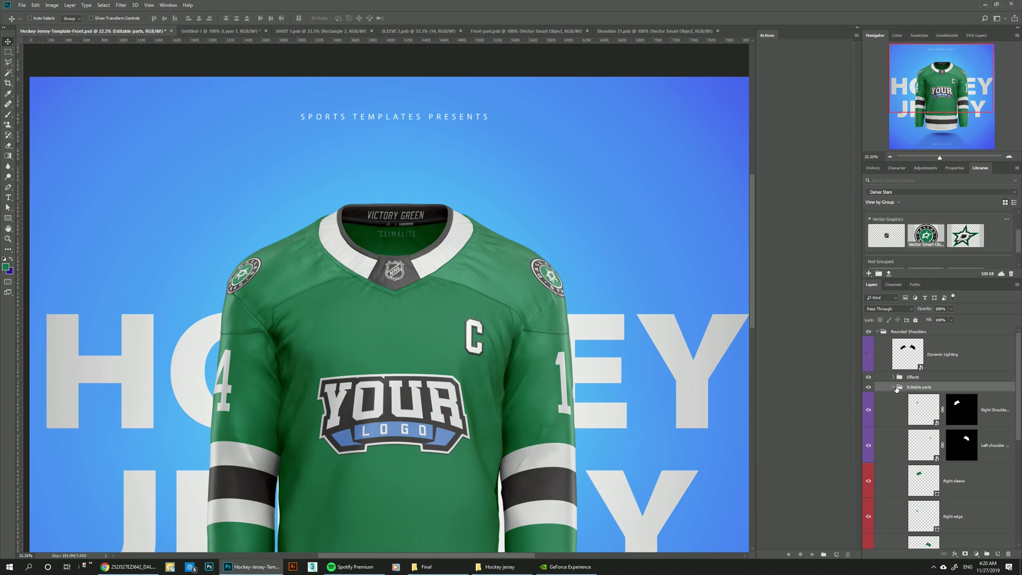
{"action": "left_click", "coordinate": [893, 388]}
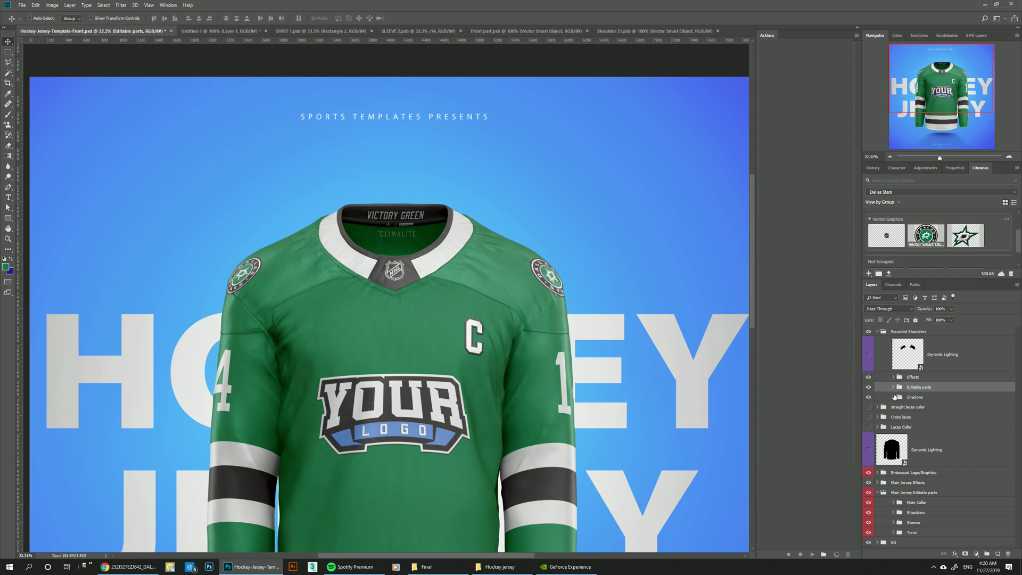
{"action": "scroll", "coordinate": [325, 411], "scroll_direction": "down", "scroll_amount": 1}
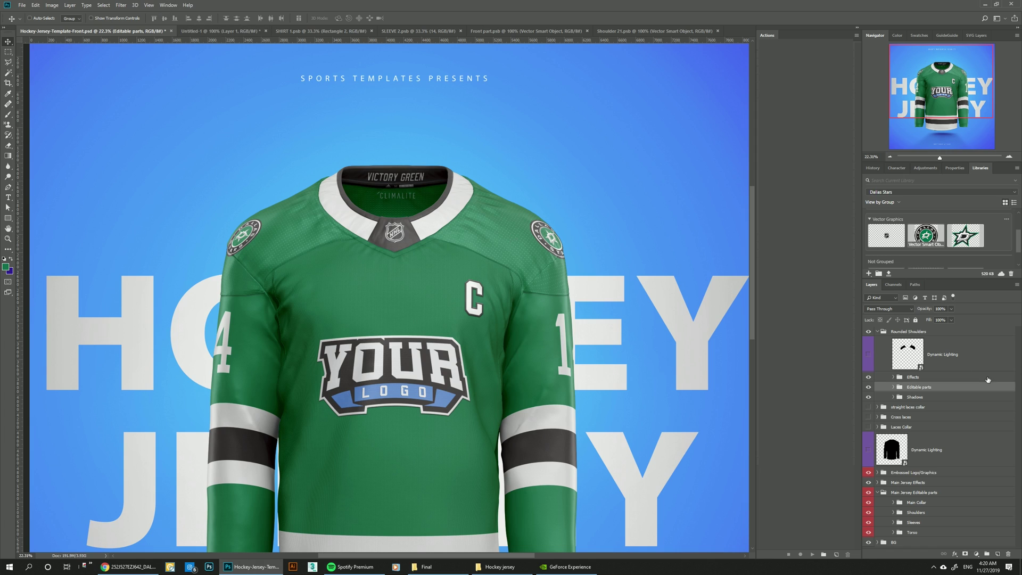
{"action": "left_click", "coordinate": [914, 473]}
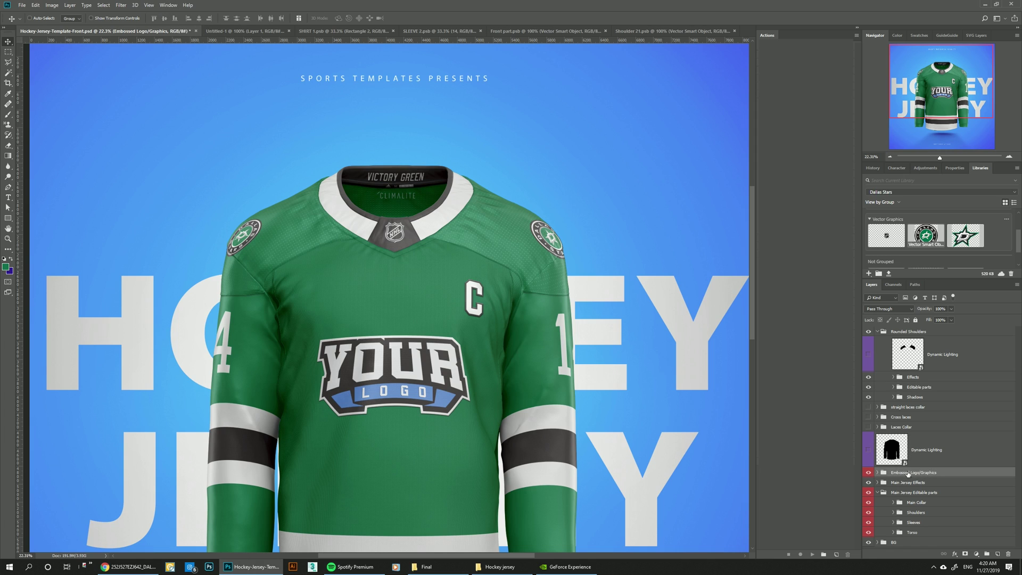
{"action": "left_click", "coordinate": [877, 473]}
{"action": "scroll", "coordinate": [933, 456], "scroll_direction": "down", "scroll_amount": 5}
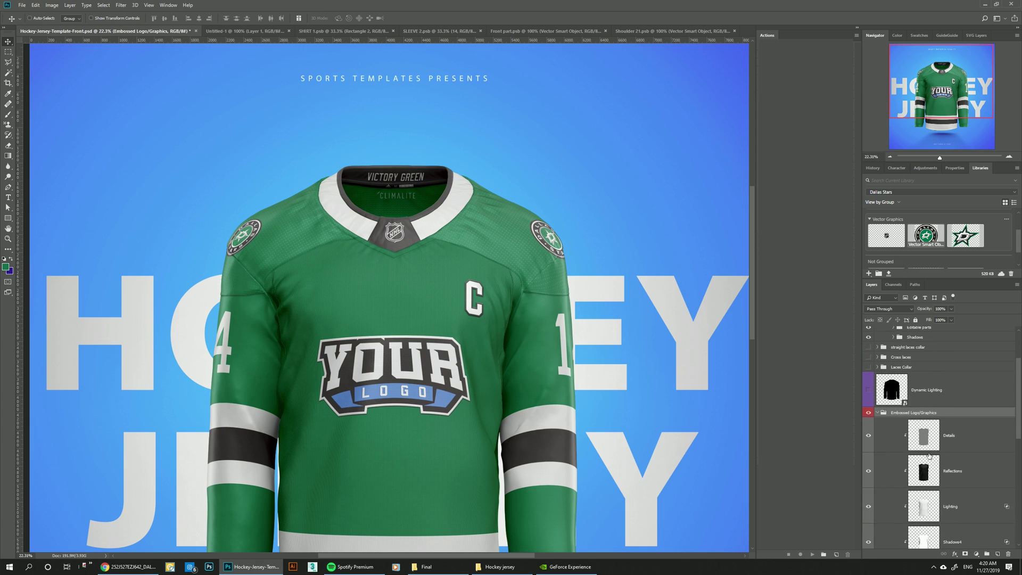
{"action": "scroll", "coordinate": [932, 456], "scroll_direction": "down", "scroll_amount": 3}
{"action": "left_click", "coordinate": [912, 493]}
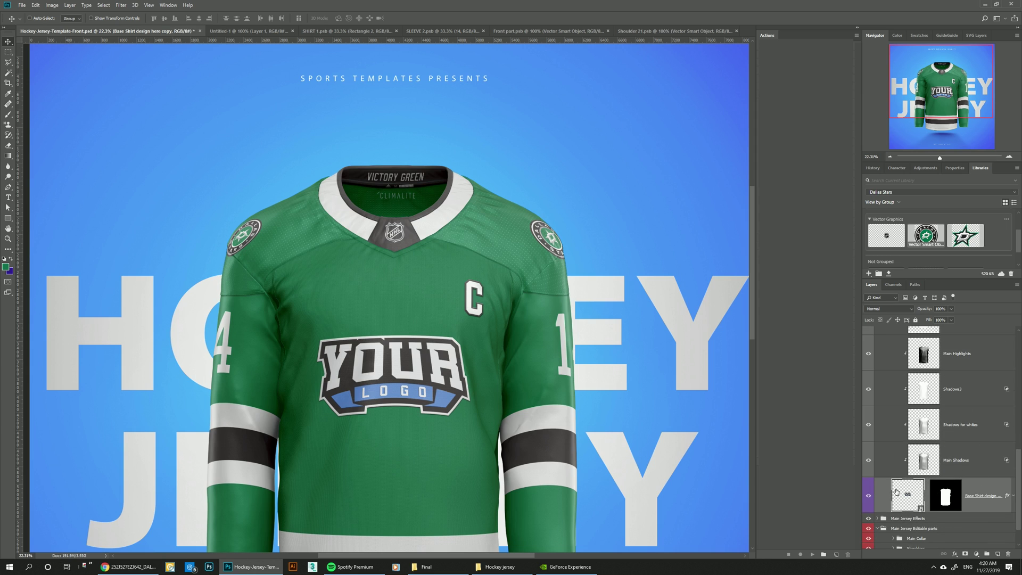
{"action": "double_click", "coordinate": [896, 491]}
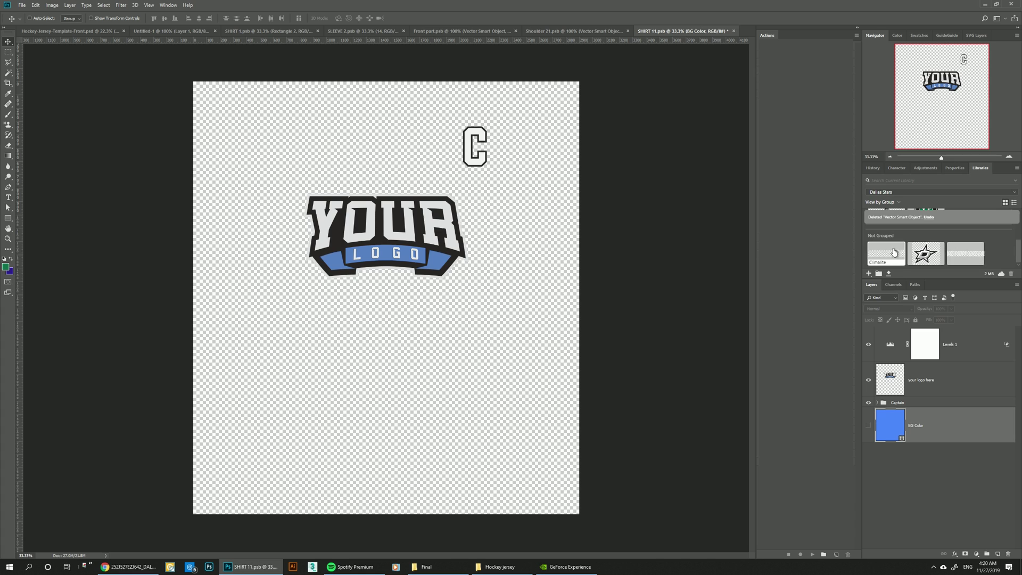
Place the Dallas Stars star logo from the library on the chest, hide the your logo here layer and save the shirt design.
{"action": "left_click_drag", "start_coordinate": [911, 254], "coordinate": [424, 252]}
{"action": "key", "text": "Return"}
{"action": "left_click", "coordinate": [902, 380]}
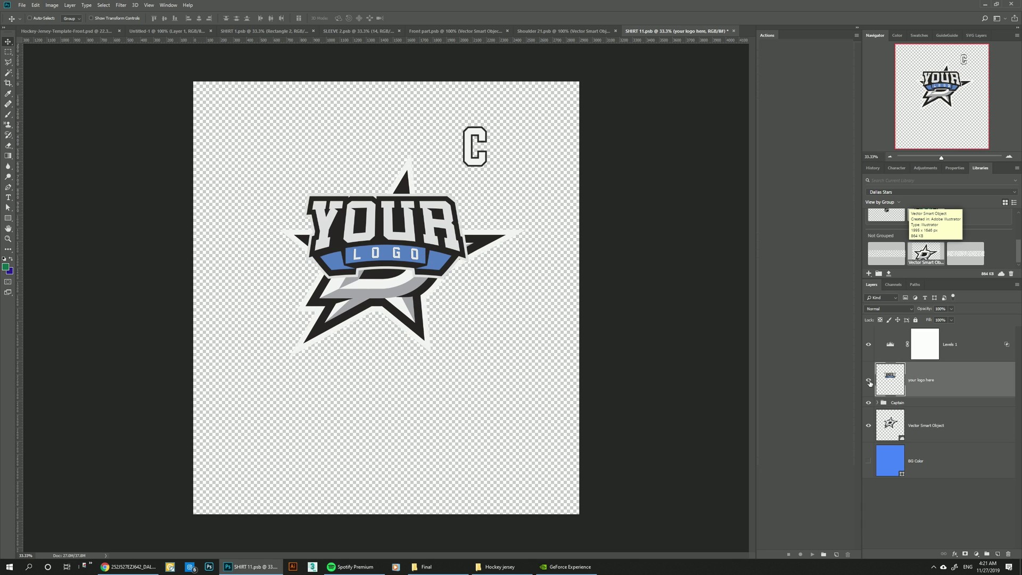
{"action": "left_click", "coordinate": [868, 379]}
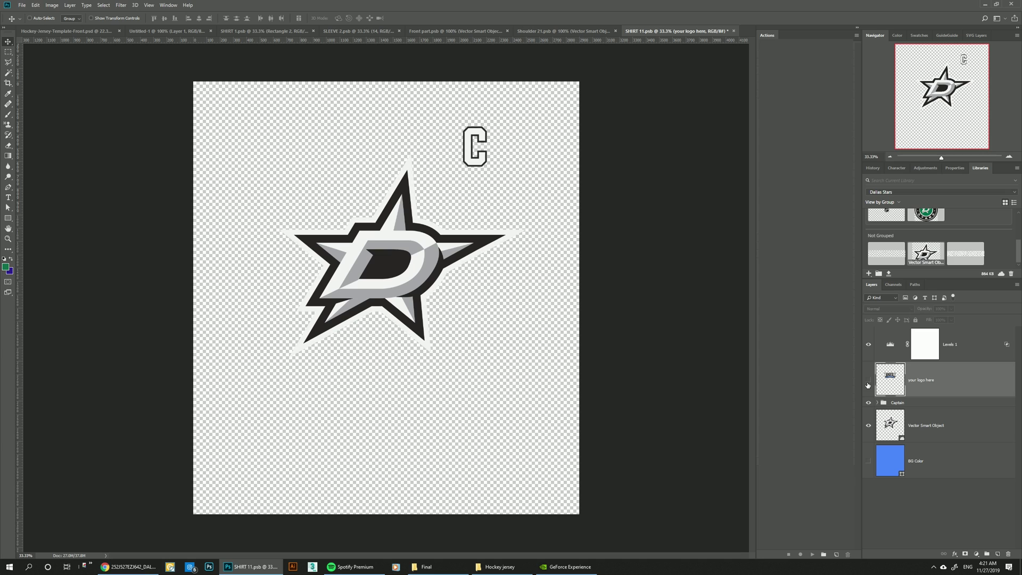
{"action": "key", "text": "ctrl+s"}
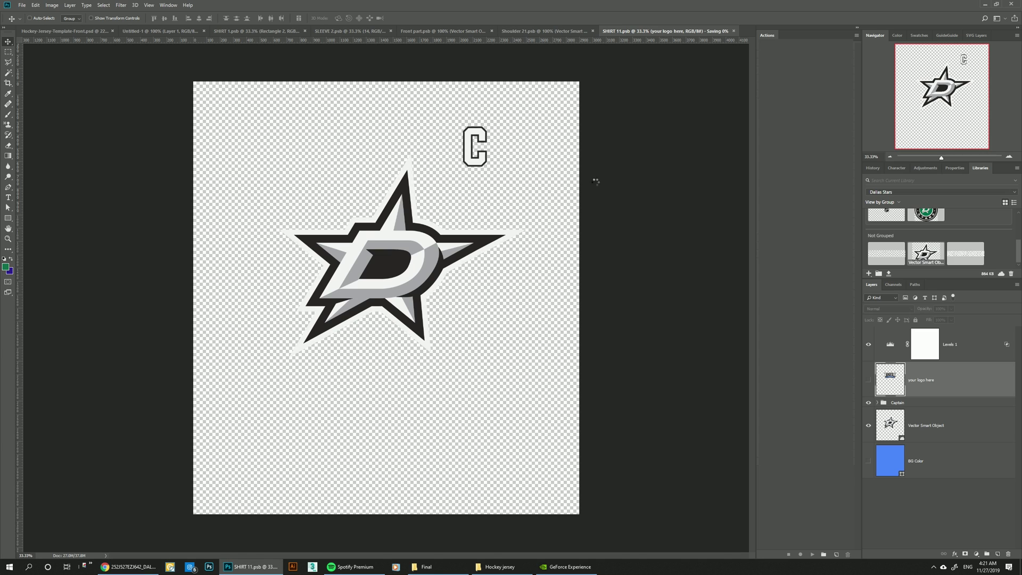
Scale down the star logo in the SHIRT 11 design, save it and return to the jersey mockup.
{"action": "left_click", "coordinate": [88, 30]}
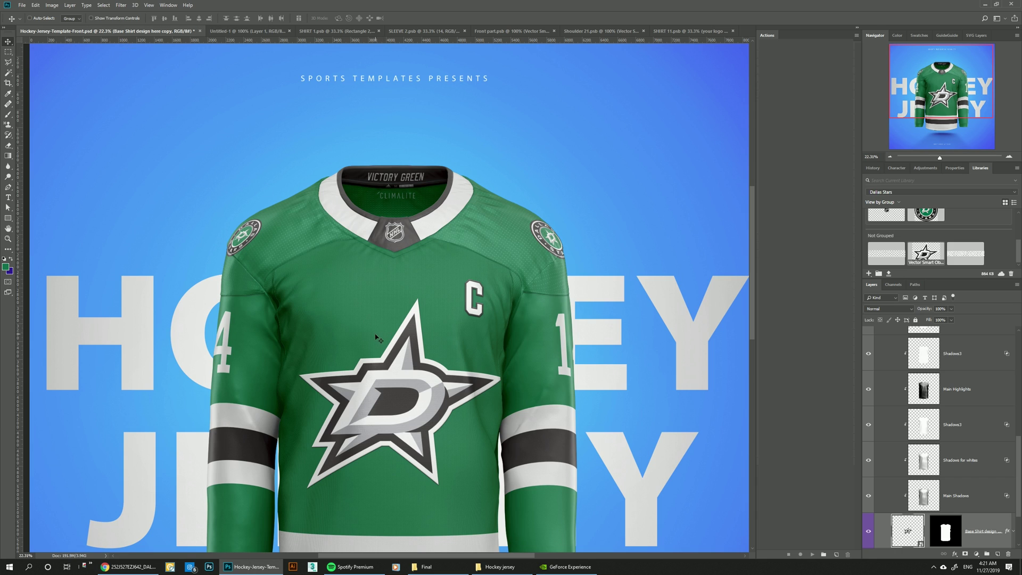
{"action": "left_click", "coordinate": [683, 31]}
{"action": "key", "text": "ctrl+z"}
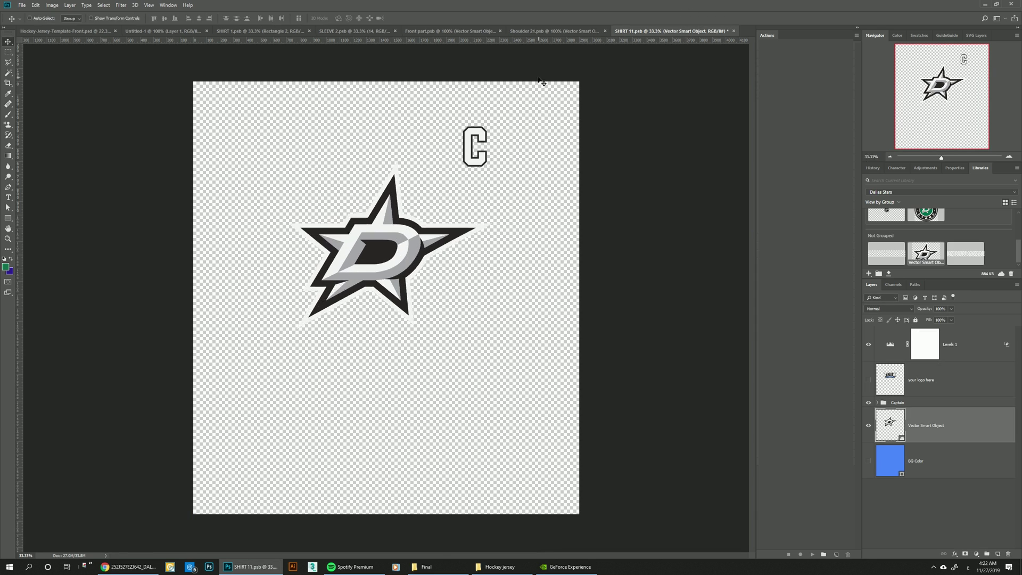
{"action": "key", "text": "ctrl+s"}
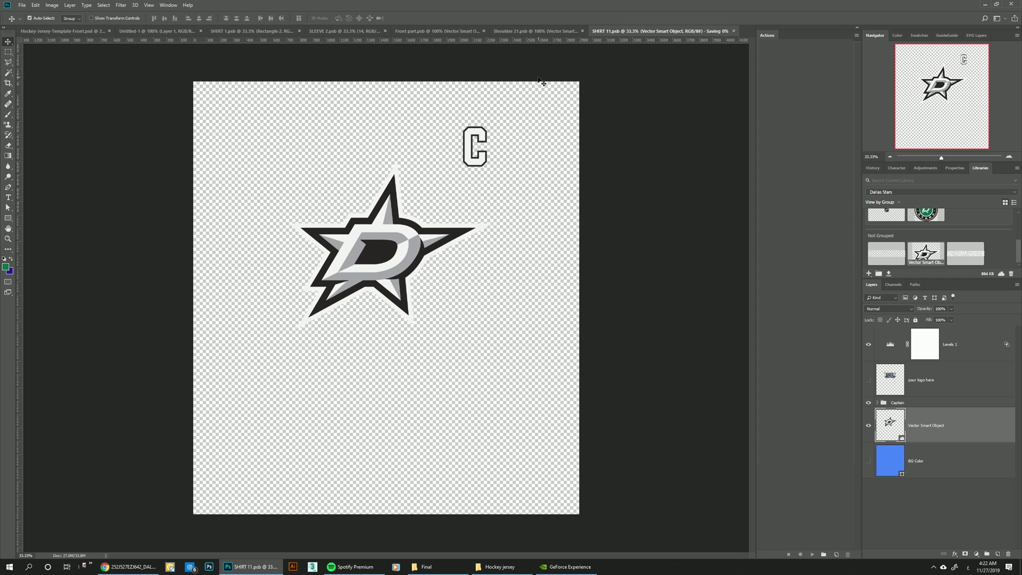
{"action": "left_click", "coordinate": [66, 31]}
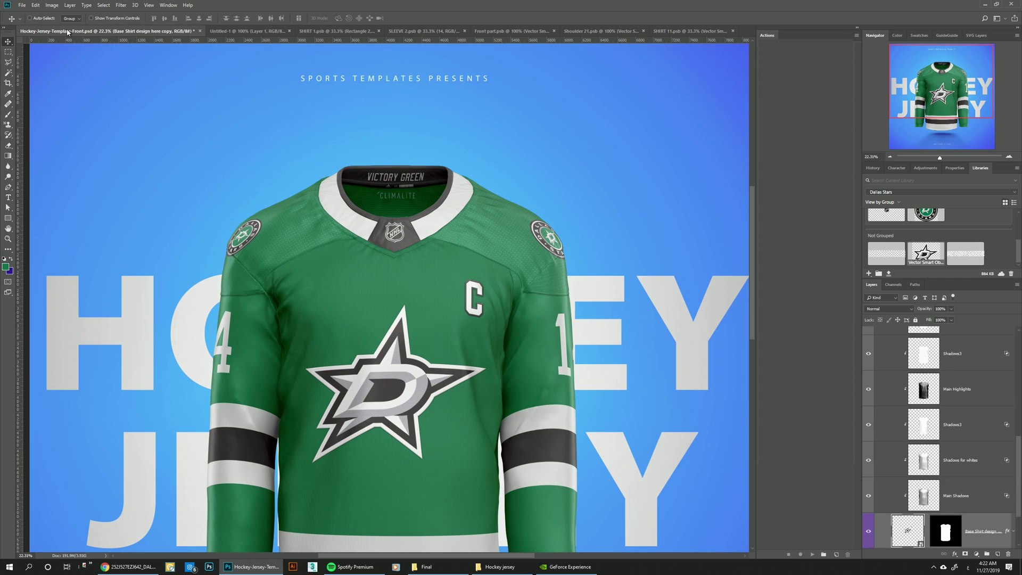
Examine the embossed chest star's texture at 100% and check its shirt design smart object before returning to the mockup.
{"action": "left_click", "coordinate": [149, 5]}
{"action": "left_click", "coordinate": [166, 94]}
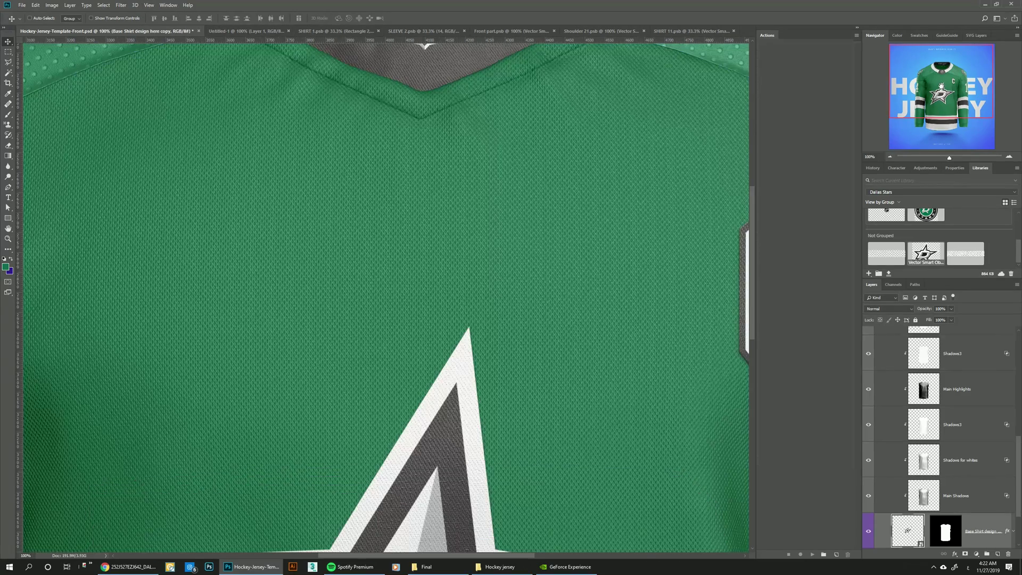
{"action": "left_click_drag", "start_coordinate": [941, 85], "coordinate": [950, 99]}
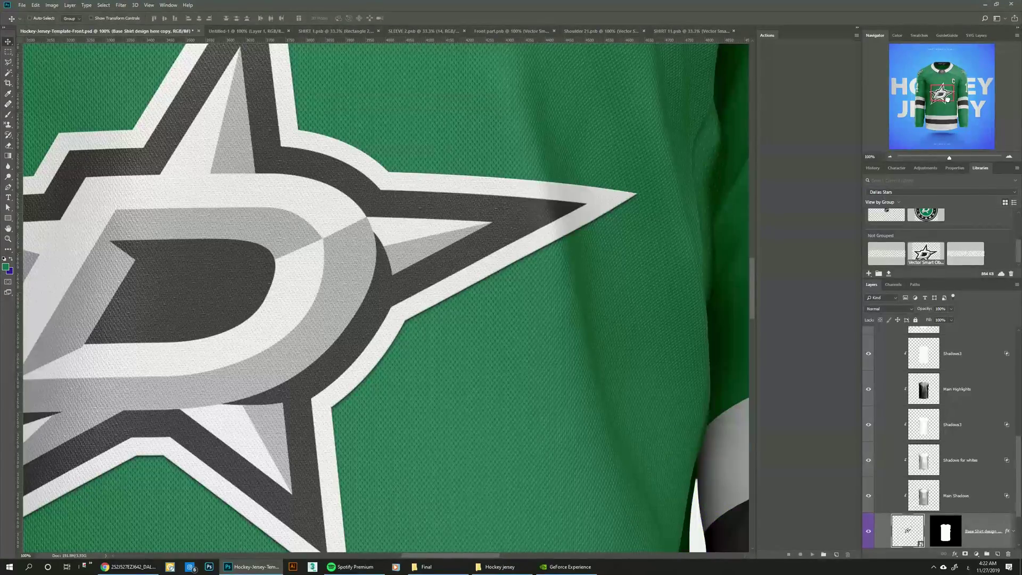
{"action": "left_click_drag", "start_coordinate": [942, 97], "coordinate": [935, 93]}
{"action": "left_click_drag", "start_coordinate": [949, 157], "coordinate": [944, 157]}
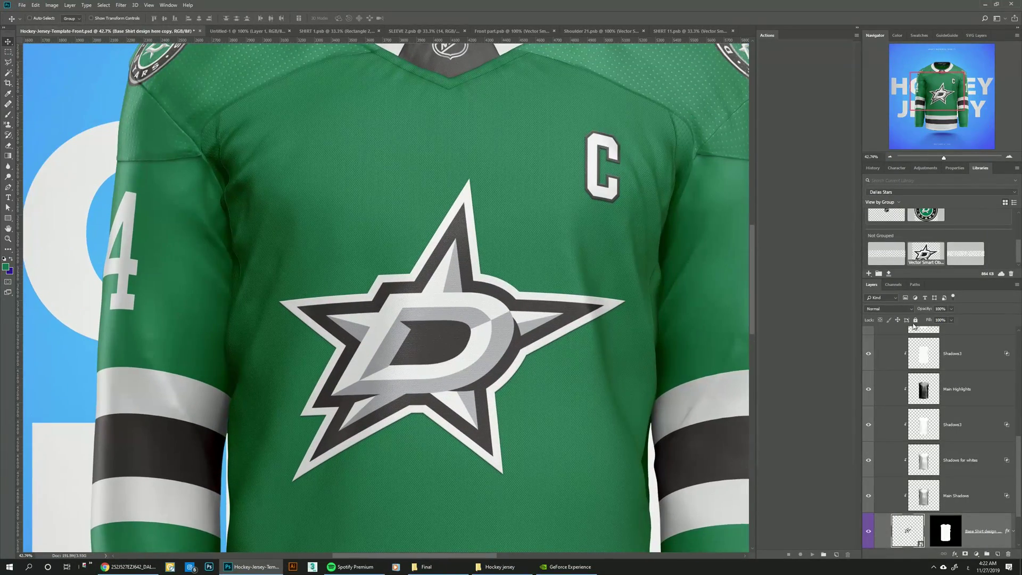
{"action": "double_click", "coordinate": [906, 531]}
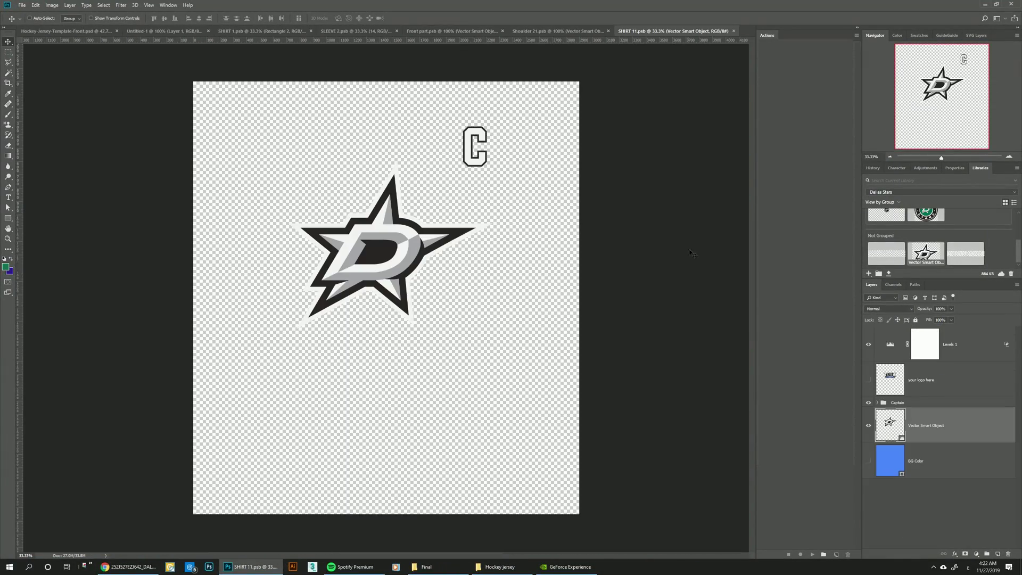
{"action": "left_click", "coordinate": [89, 31]}
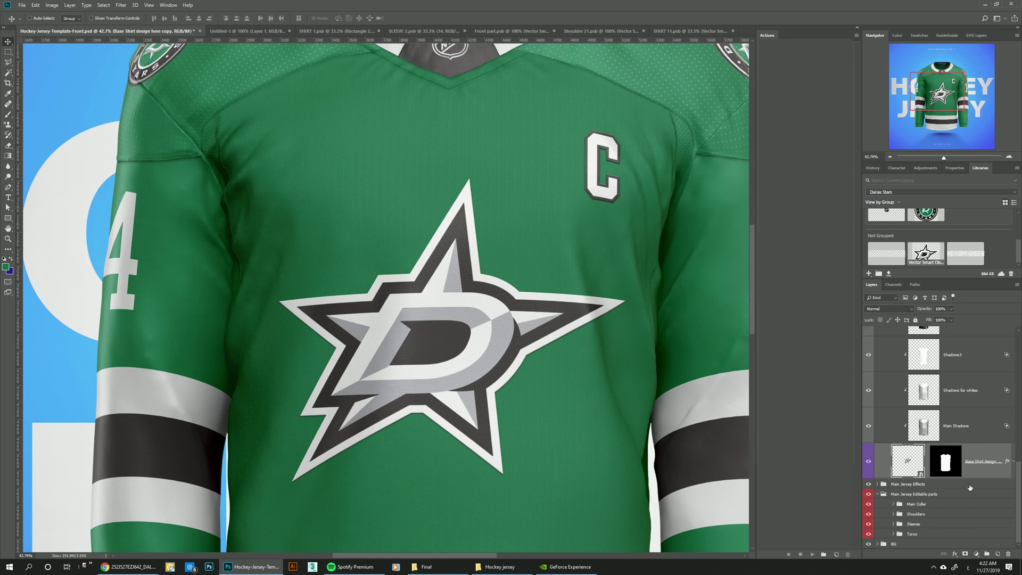
Expand the Torso group in Main Jersey Editable parts and open its Base Shirt design here smart object.
{"action": "left_click", "coordinate": [911, 533]}
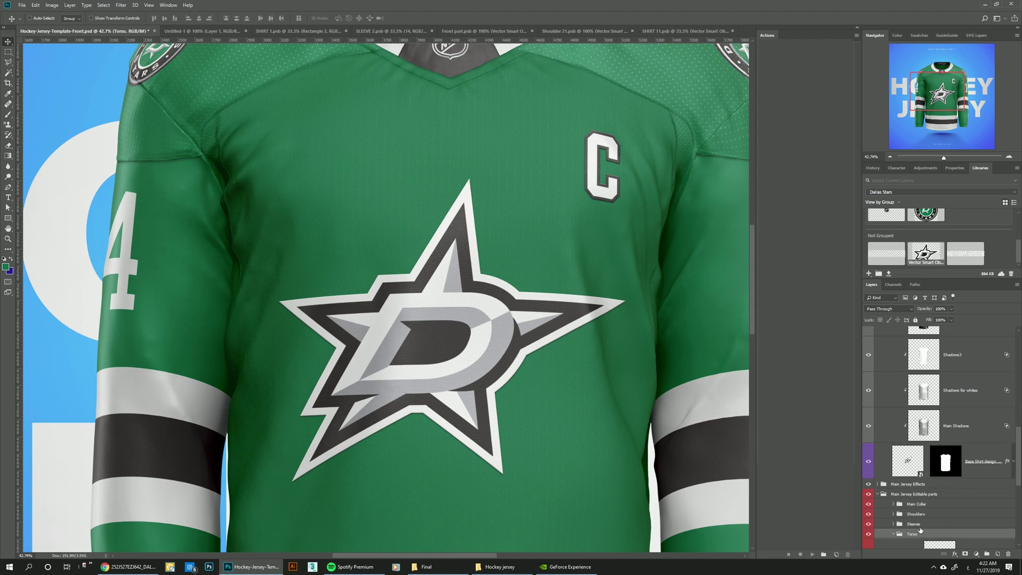
{"action": "left_click", "coordinate": [893, 533]}
{"action": "scroll", "coordinate": [927, 530], "scroll_direction": "down", "scroll_amount": 2}
{"action": "double_click", "coordinate": [939, 447]}
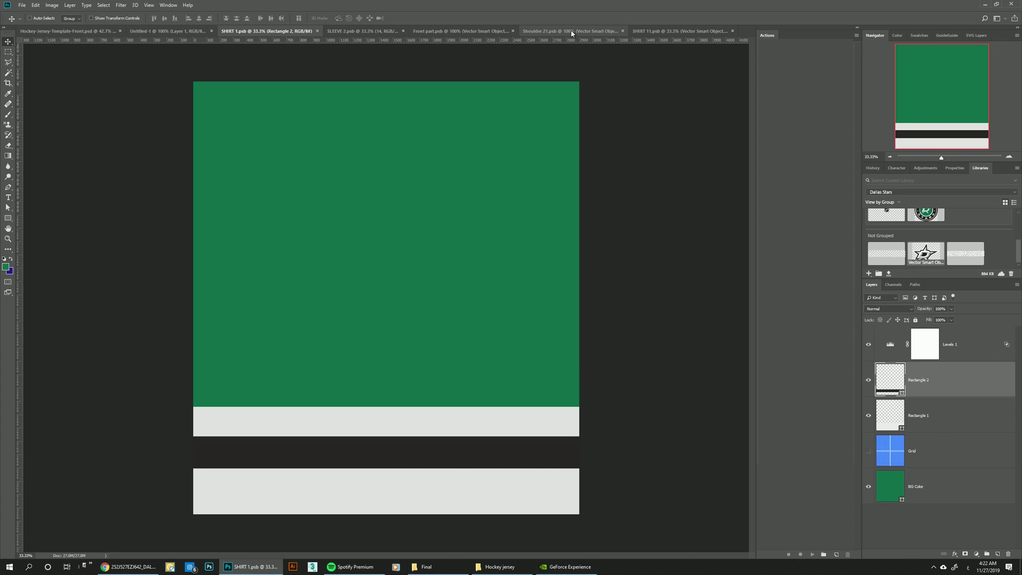
Copy the star logo from SHIRT 11 onto the green SHIRT 1 design, close SHIRT 11, save SHIRT 1 and return to the mockup.
{"action": "left_click_drag", "start_coordinate": [569, 31], "coordinate": [569, 246]}
{"action": "left_click", "coordinate": [600, 280]}
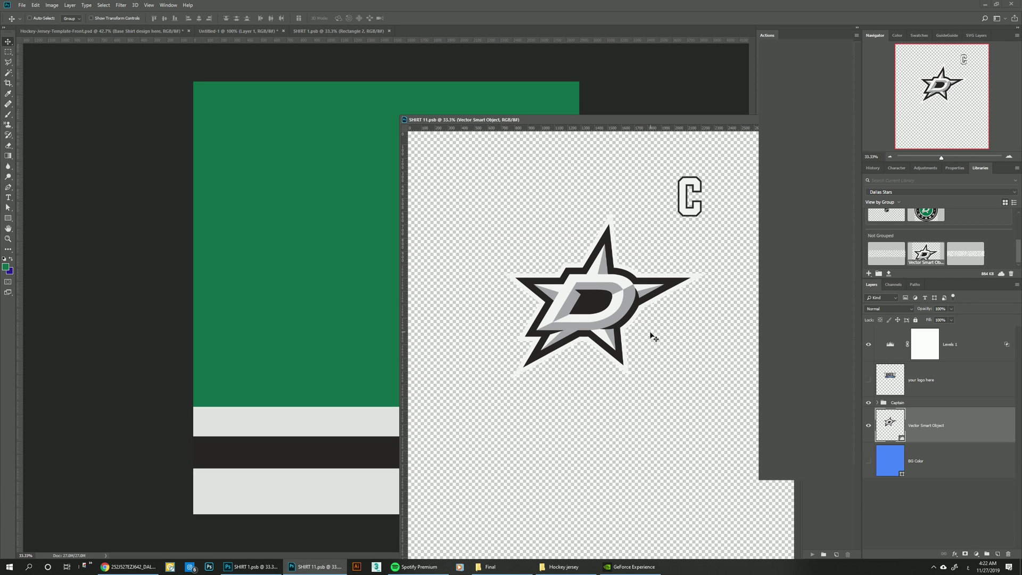
{"action": "left_click_drag", "start_coordinate": [652, 338], "coordinate": [394, 274]}
{"action": "key", "text": "ctrl+w"}
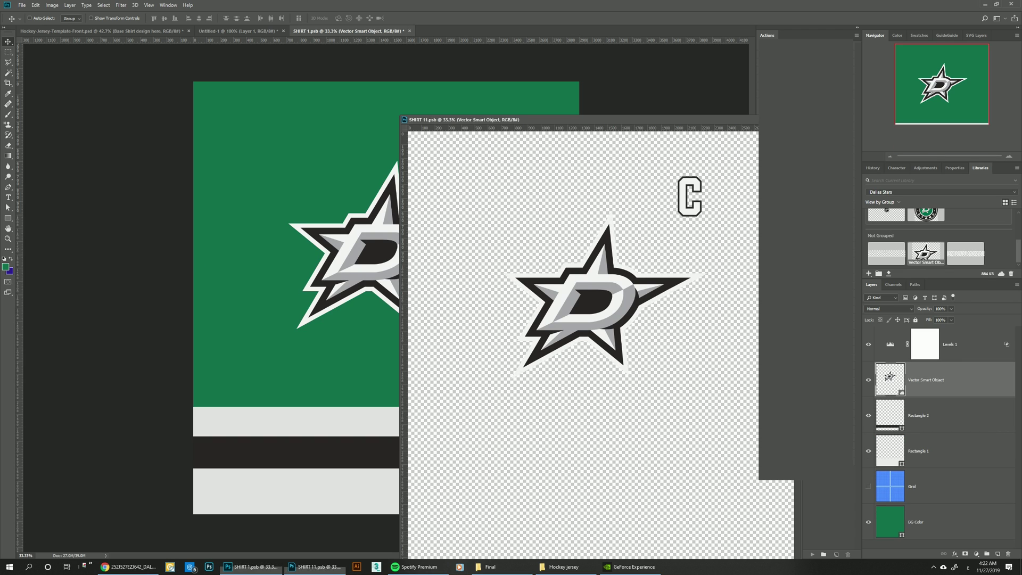
{"action": "key", "text": "ctrl+s"}
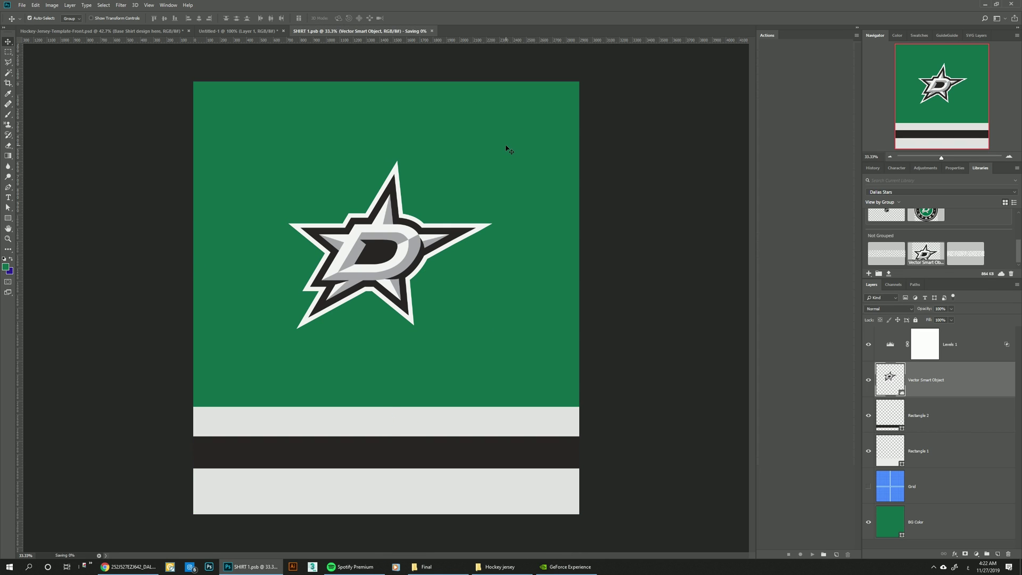
{"action": "key", "text": "ctrl+Tab"}
Collapse and hide the Embossed Logo/Graphics group and examine the non-embossed star's fabric texture at 100%.
{"action": "scroll", "coordinate": [937, 438], "scroll_direction": "up", "scroll_amount": 5}
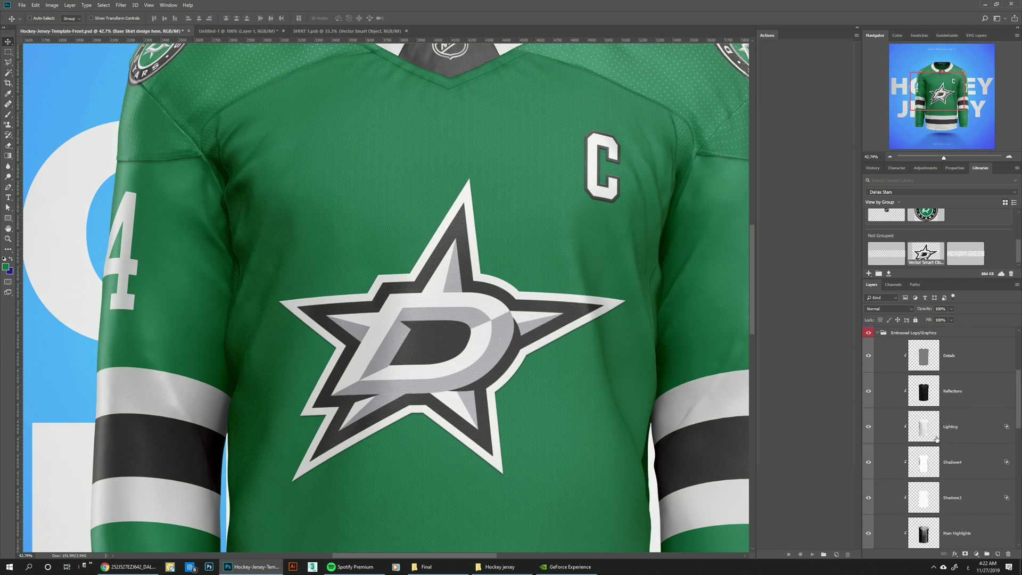
{"action": "left_click", "coordinate": [881, 384]}
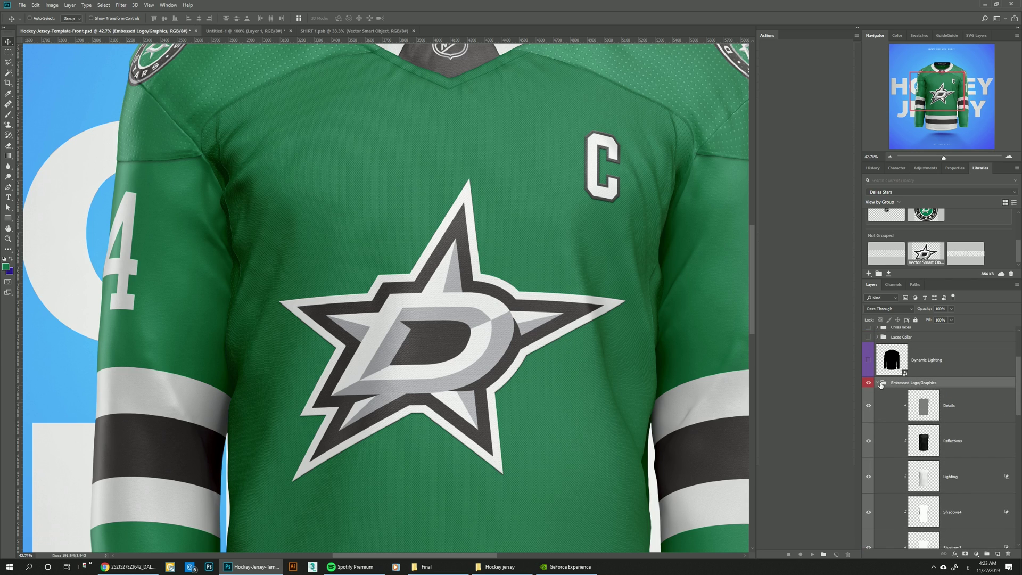
{"action": "left_click", "coordinate": [877, 383]}
{"action": "left_click", "coordinate": [869, 383]}
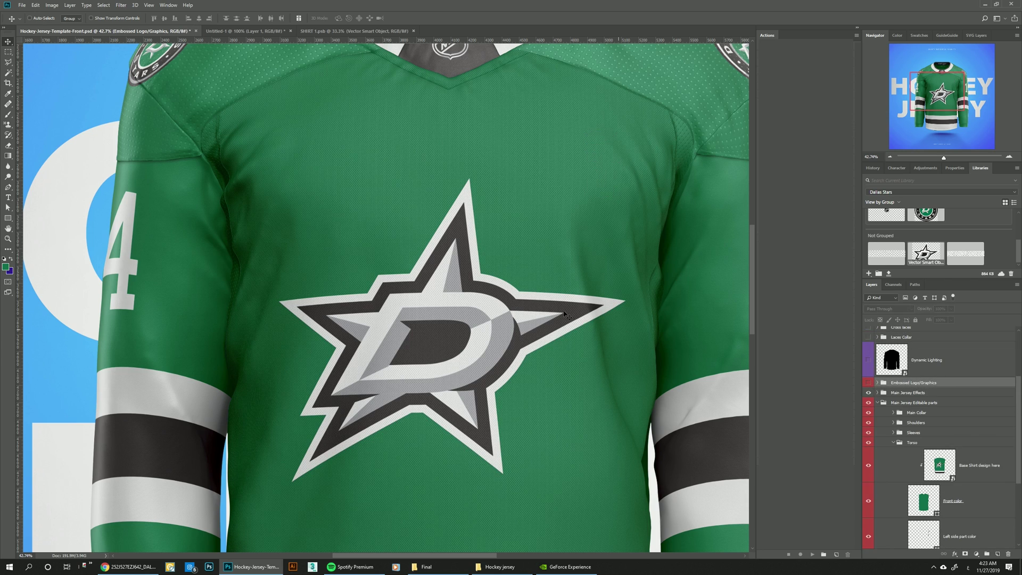
{"action": "left_click", "coordinate": [145, 9]}
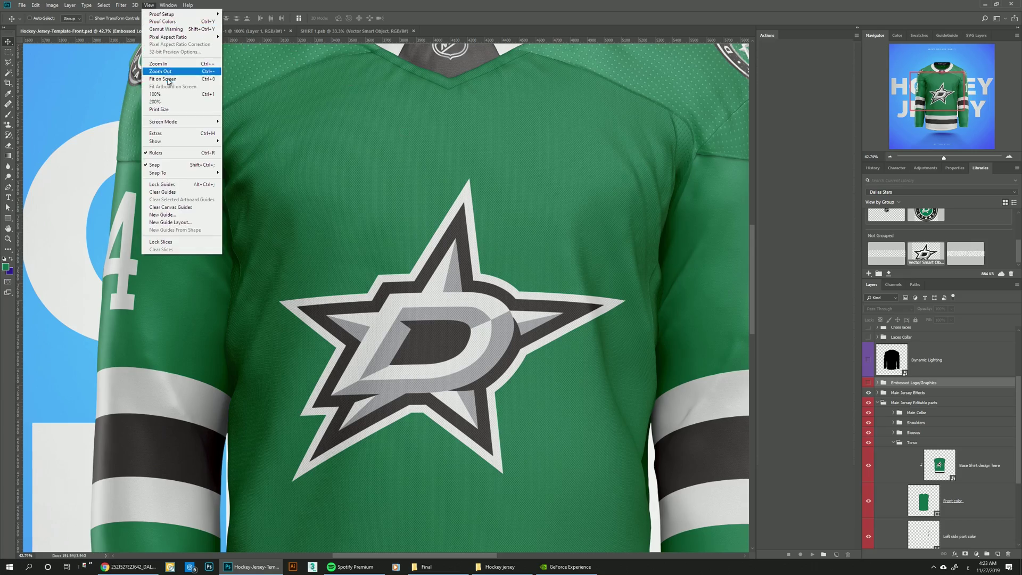
{"action": "left_click", "coordinate": [162, 77]}
{"action": "key", "text": "ctrl+plus"}
{"action": "key", "text": "ctrl+plus"}
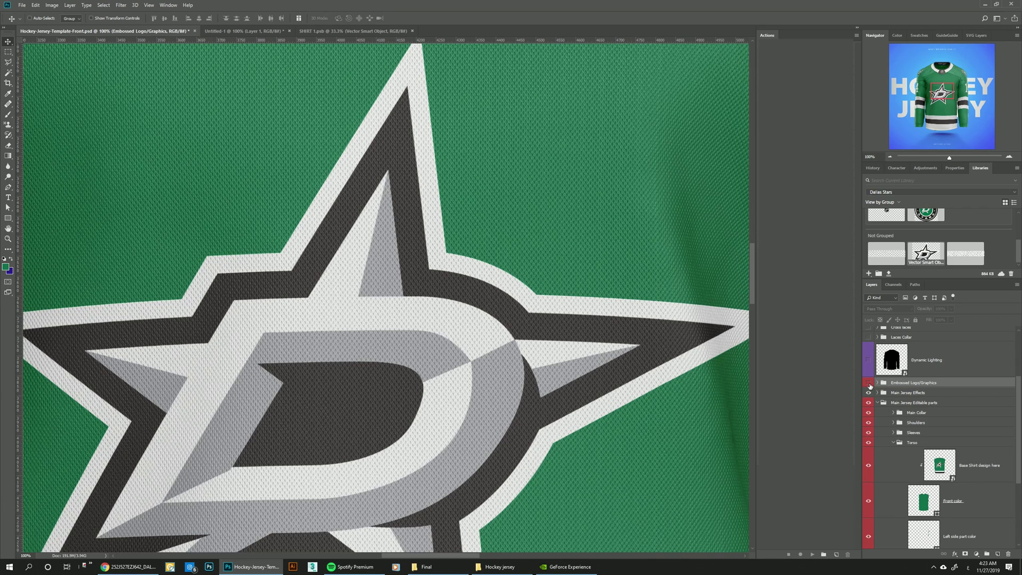
Show the Embossed Logo/Graphics group again and examine the embossed star, the captain's C and the whole jersey.
{"action": "left_click", "coordinate": [979, 472]}
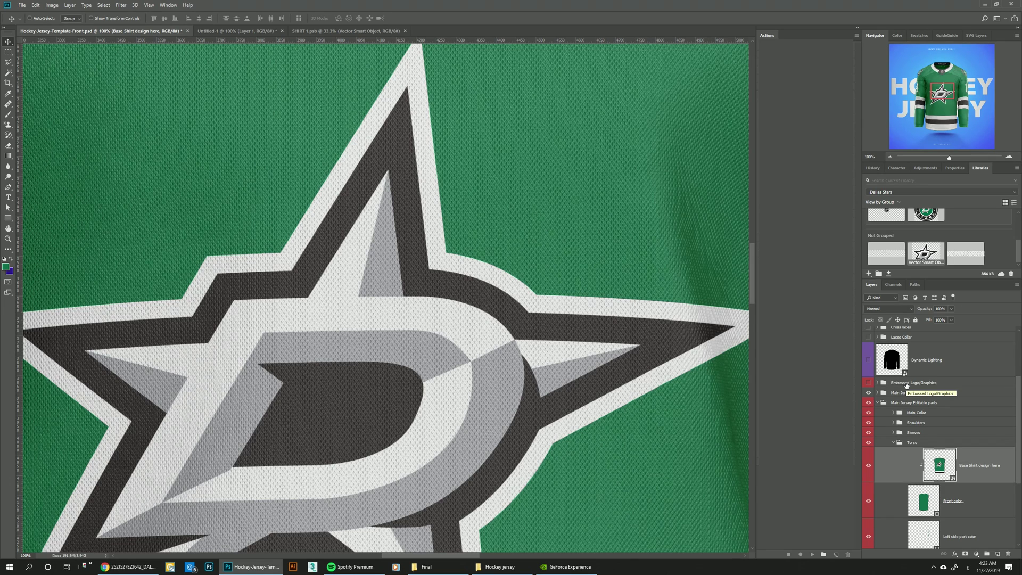
{"action": "left_click", "coordinate": [906, 383]}
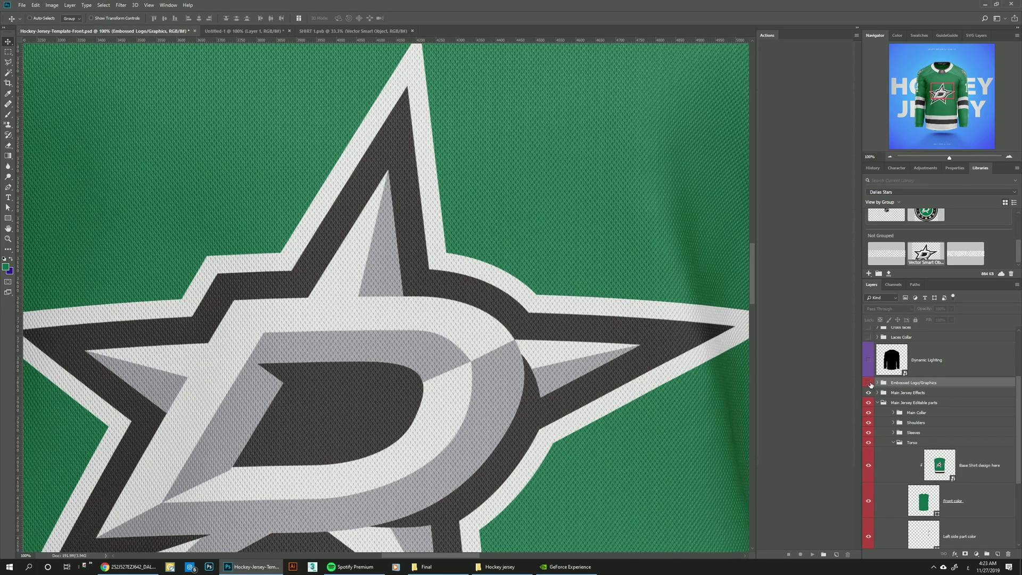
{"action": "left_click", "coordinate": [868, 383]}
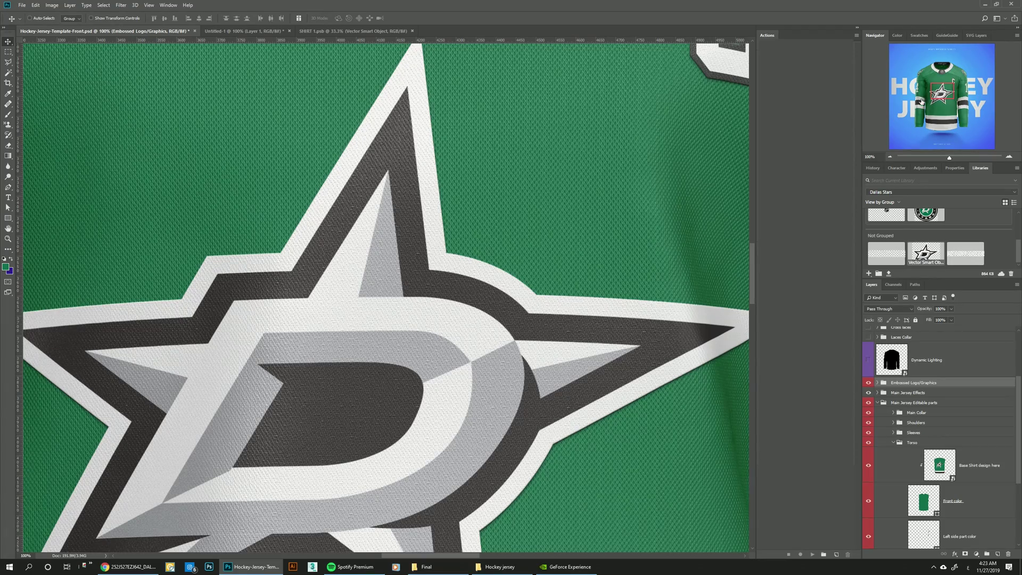
{"action": "left_click", "coordinate": [948, 87]}
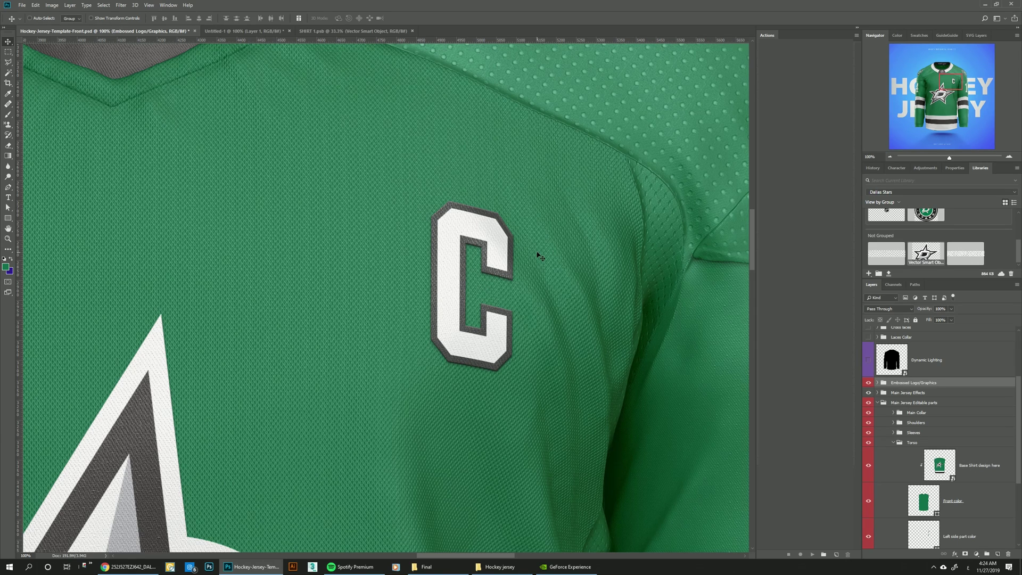
{"action": "left_click_drag", "start_coordinate": [926, 158], "coordinate": [937, 156]}
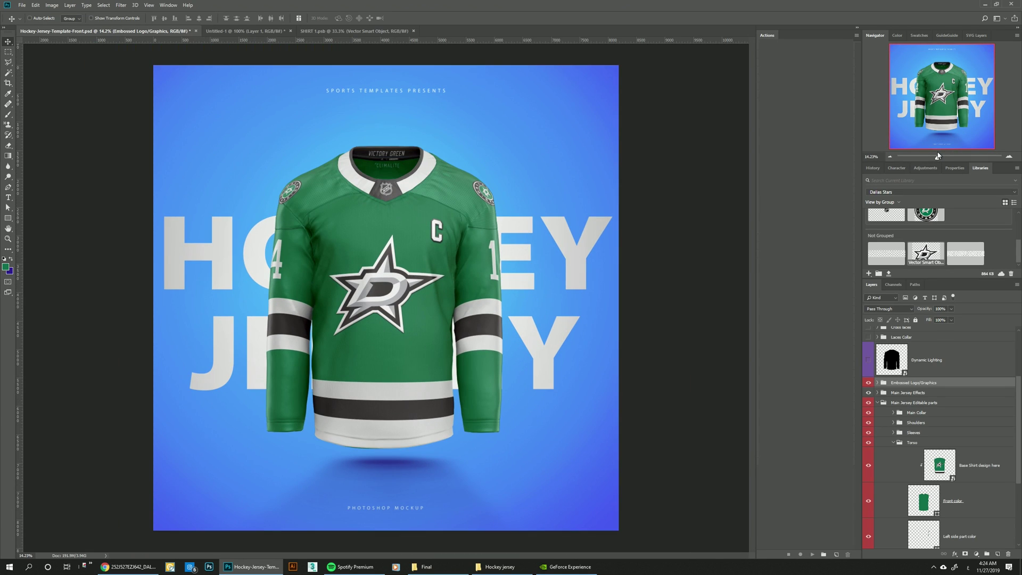
Collapse Main Jersey Editable parts, expand the BG group and fill the BG color layer with library green #00704A.
{"action": "left_click", "coordinate": [878, 403]}
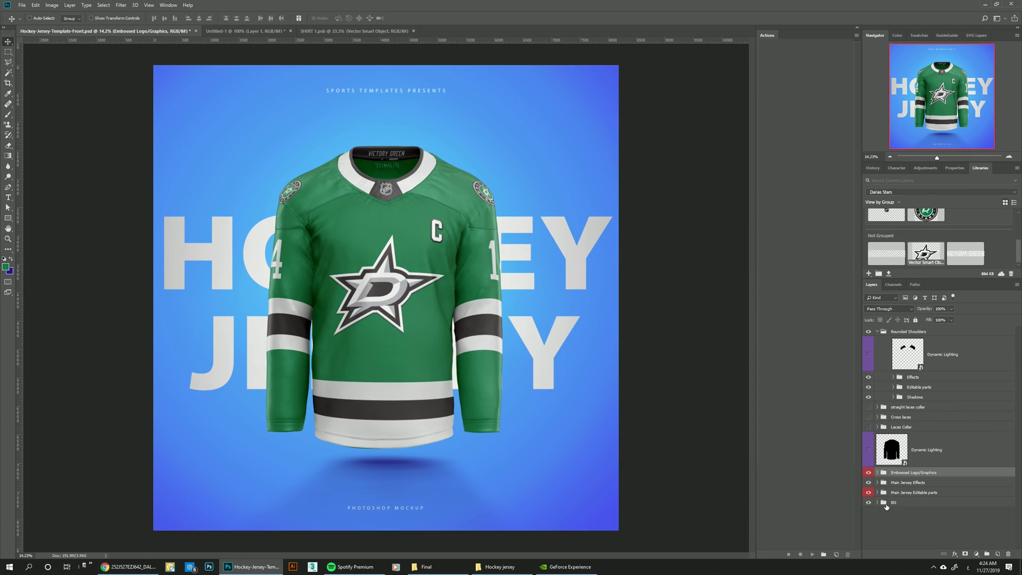
{"action": "scroll", "coordinate": [886, 508], "scroll_direction": "up", "scroll_amount": 1}
{"action": "left_click", "coordinate": [903, 444]}
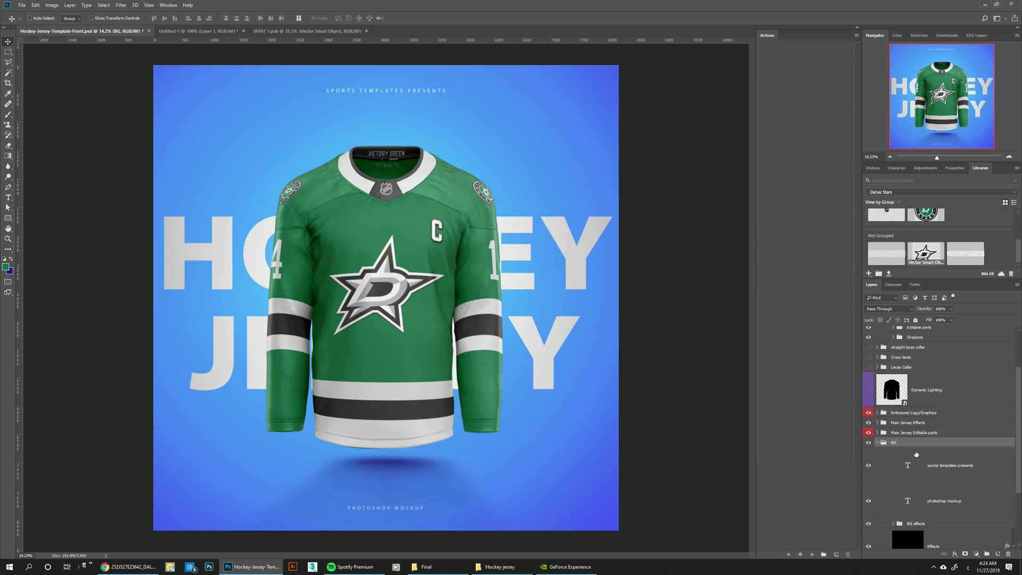
{"action": "scroll", "coordinate": [918, 468], "scroll_direction": "down", "scroll_amount": 3}
{"action": "left_click", "coordinate": [968, 531]}
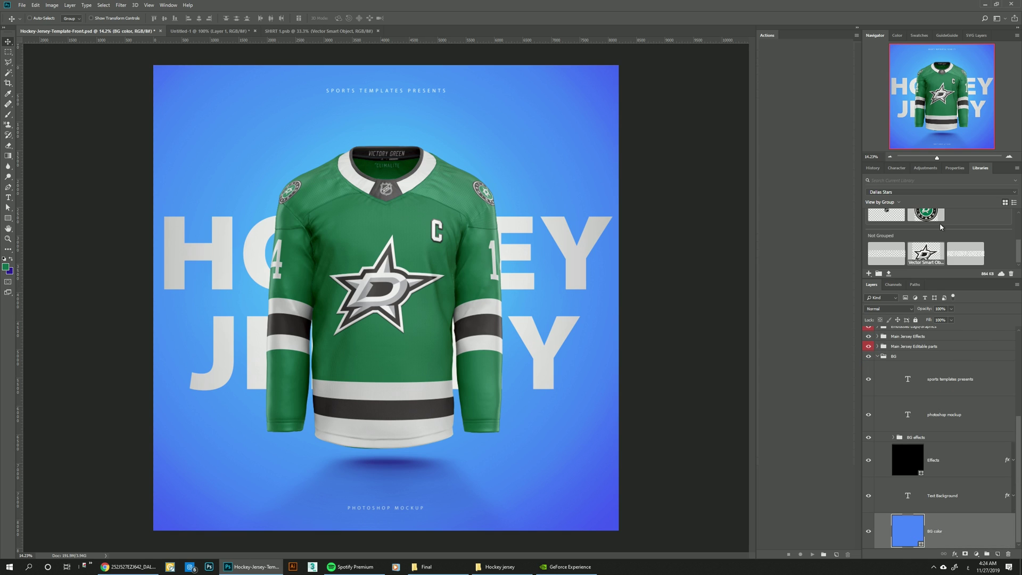
{"action": "scroll", "coordinate": [939, 229], "scroll_direction": "up", "scroll_amount": 2}
{"action": "left_click", "coordinate": [930, 235]}
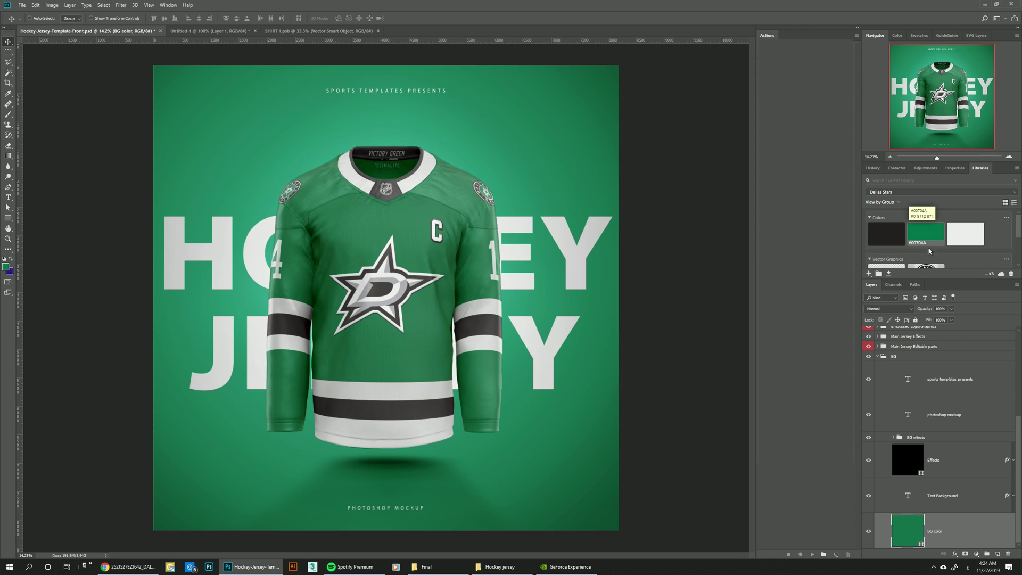
Replace the Text Background wording with DALLAS STARS on two lines, enlarge its font size and collapse the BG group.
{"action": "double_click", "coordinate": [909, 497]}
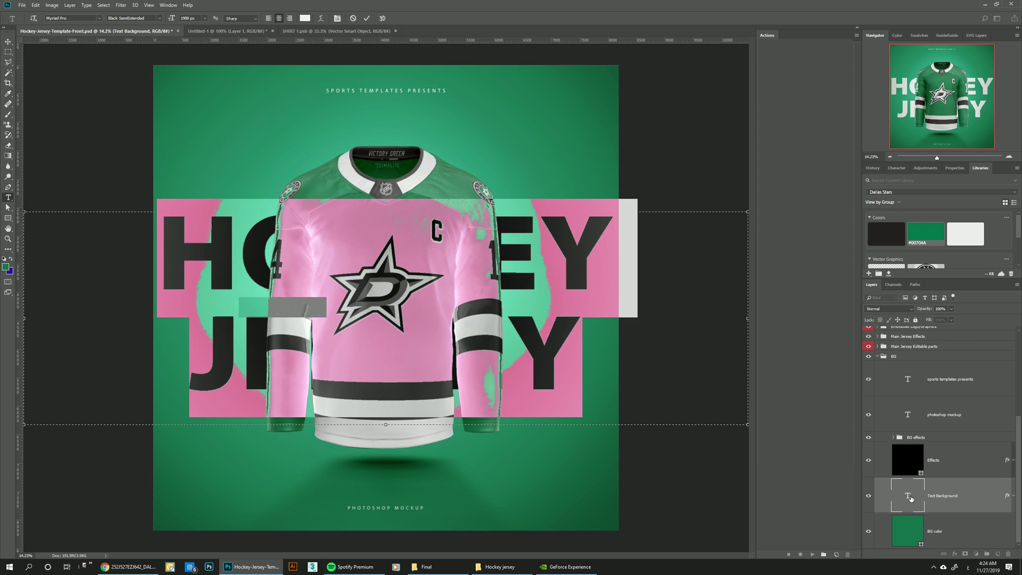
{"action": "type", "text": "DALLAS STARS"}
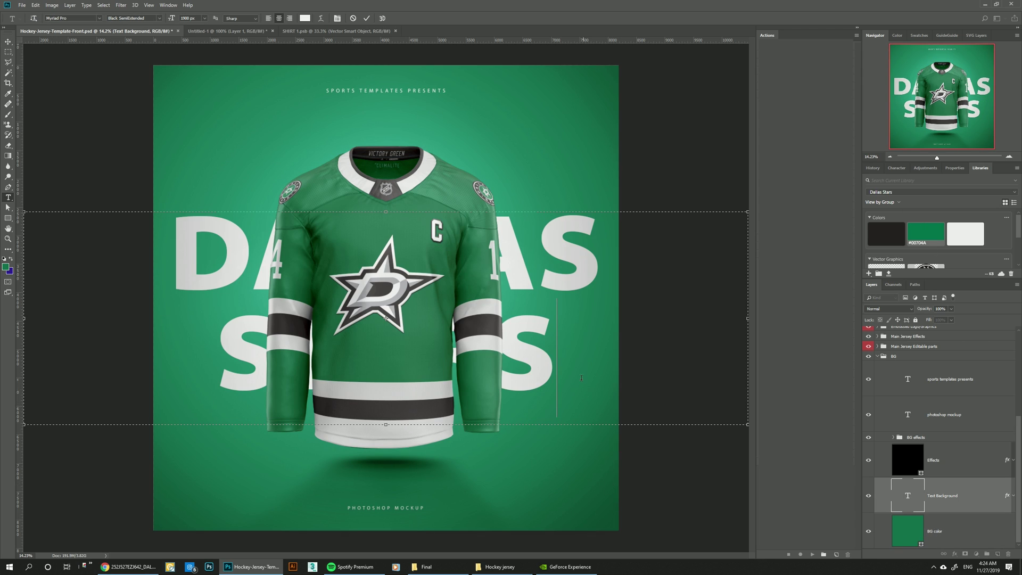
{"action": "key", "text": "shift+Left"}
{"action": "key", "text": "shift+Left"}
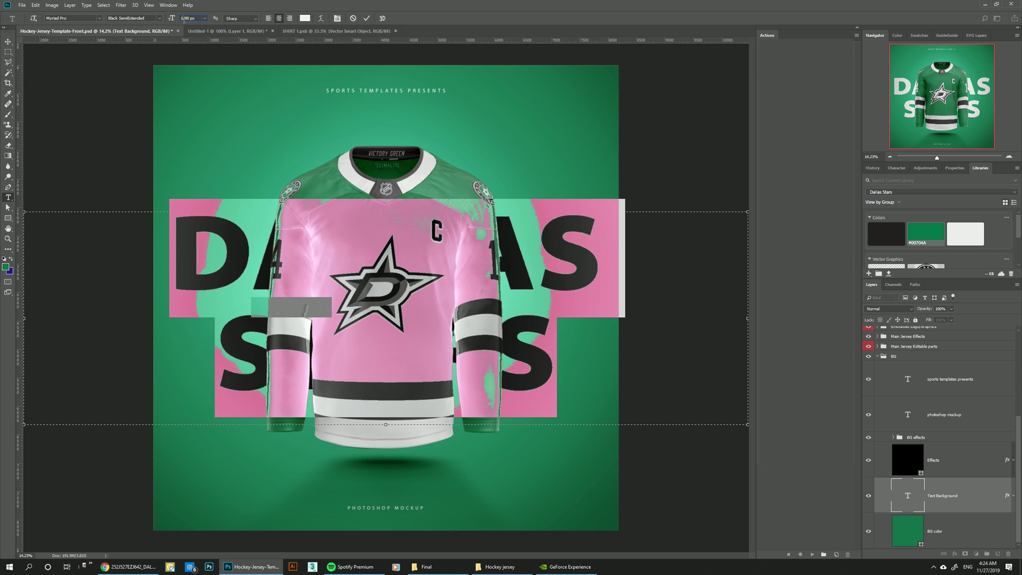
{"action": "left_click", "coordinate": [669, 358]}
{"action": "key", "text": "v"}
{"action": "left_click", "coordinate": [560, 260]}
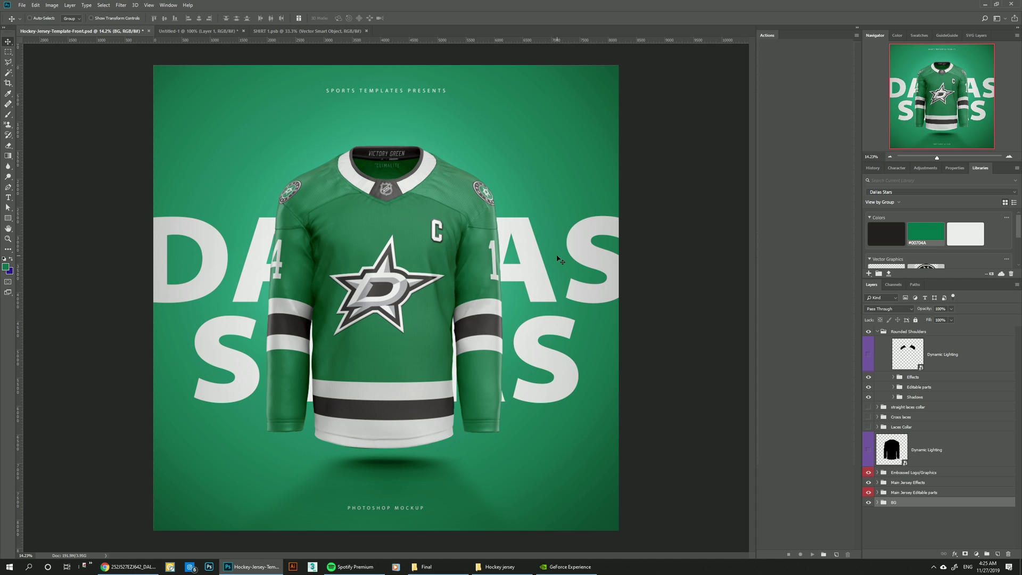
Examine the finished mockup's chest details at 100% and return to the view of the whole jersey.
{"action": "left_click", "coordinate": [148, 5]}
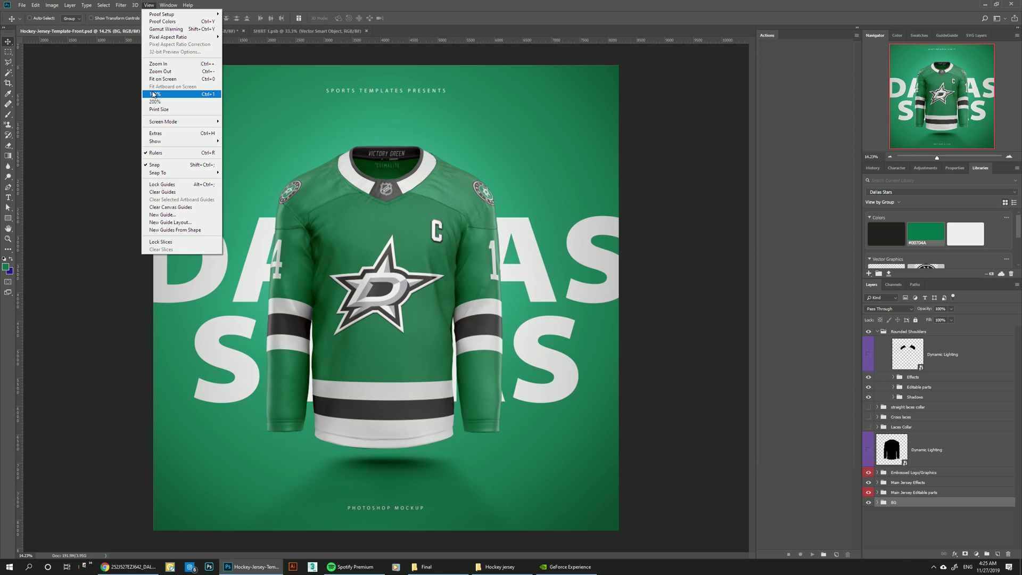
{"action": "left_click", "coordinate": [154, 94]}
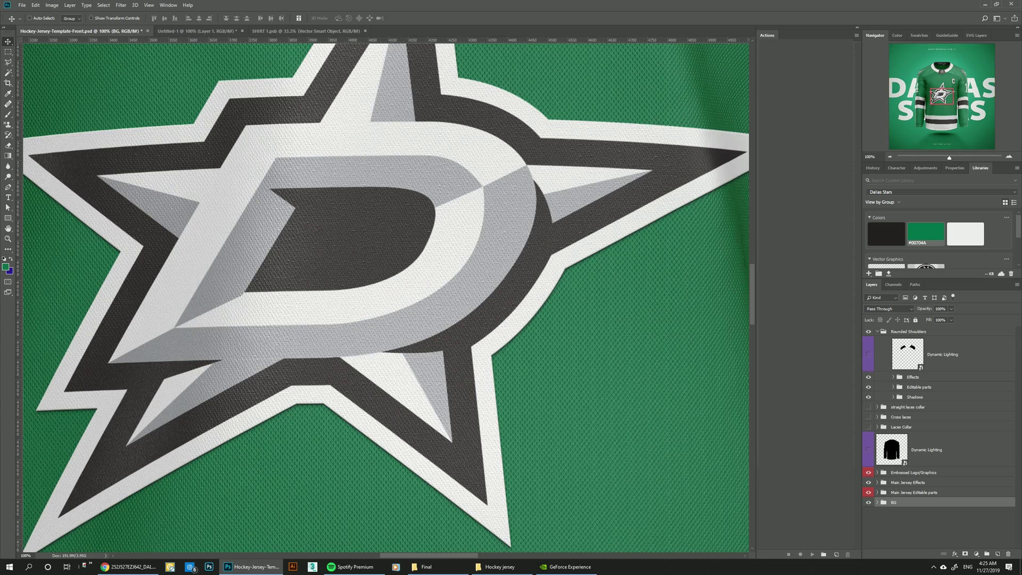
{"action": "left_click_drag", "start_coordinate": [935, 97], "coordinate": [963, 82]}
{"action": "left_click_drag", "start_coordinate": [949, 157], "coordinate": [937, 159]}
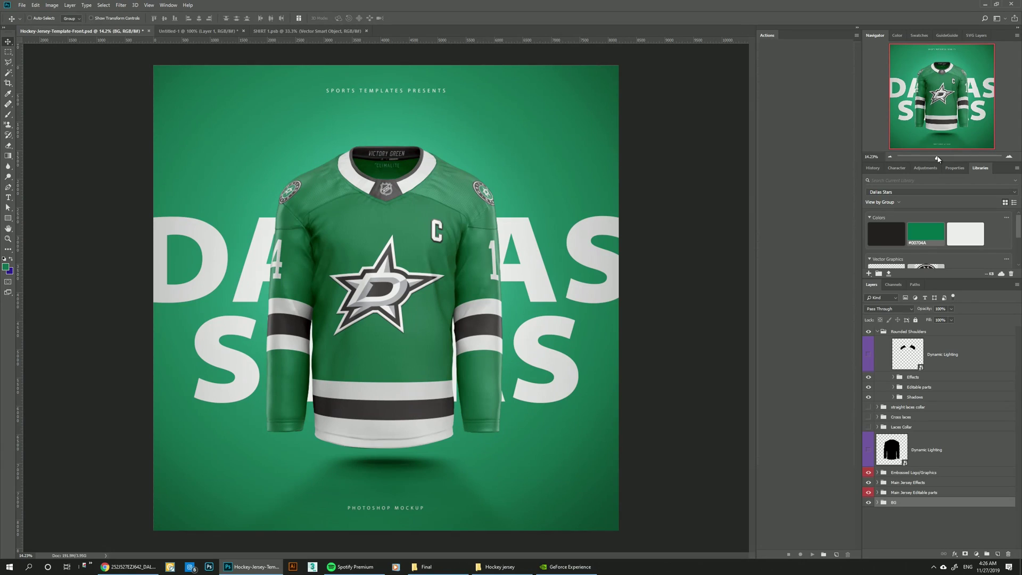